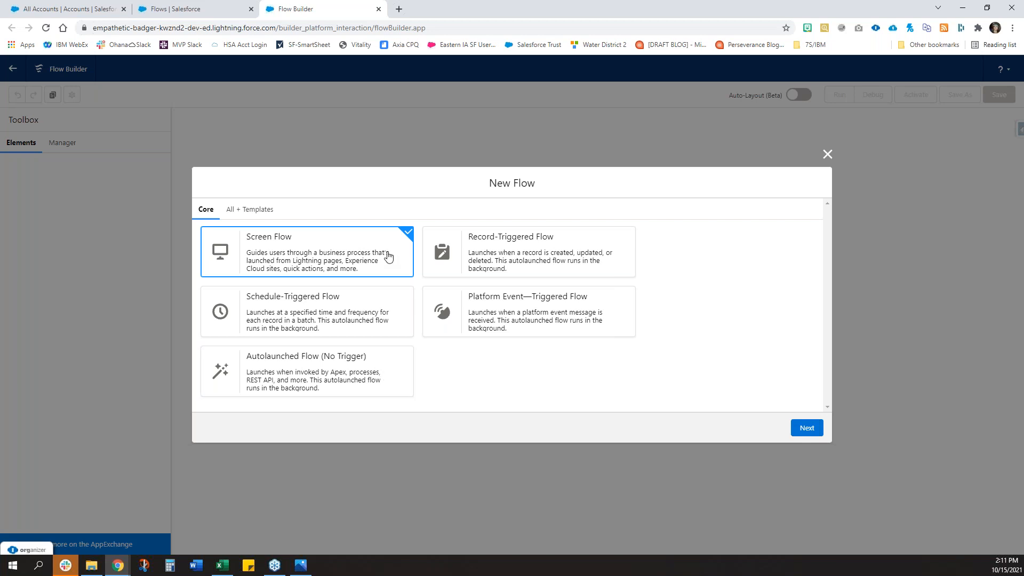
Step: Create a new Screen Flow with the Freeform layout
left_click(805, 427)
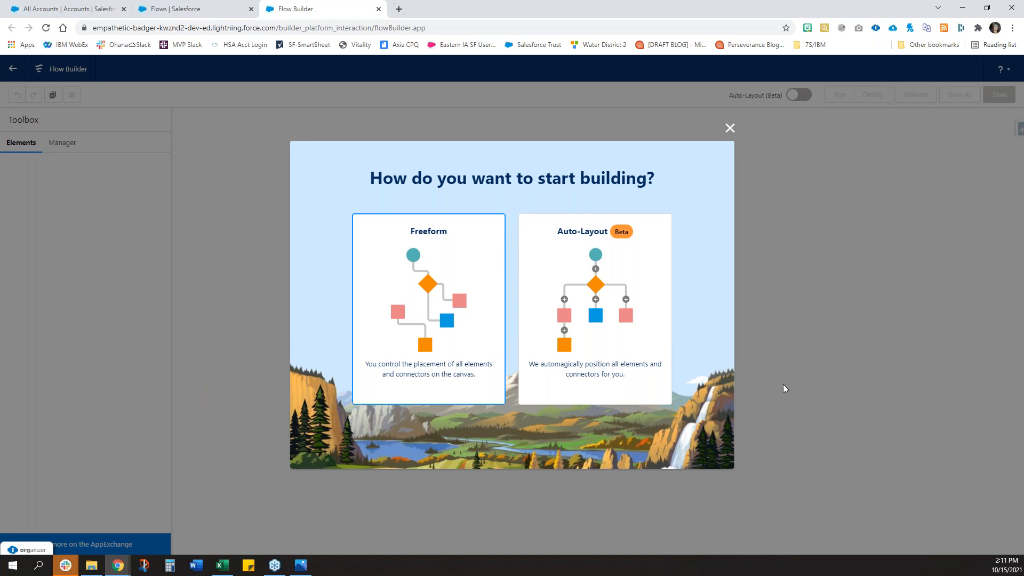
left_click(433, 310)
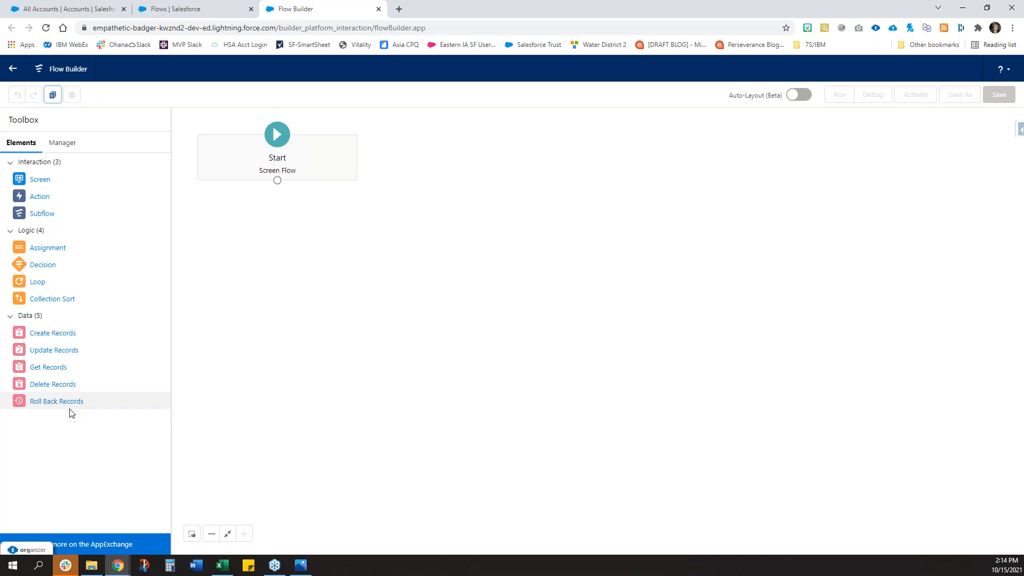
Step: Examine the resource types offered for a new flow resource and close the dialog without creating one
left_click(66, 145)
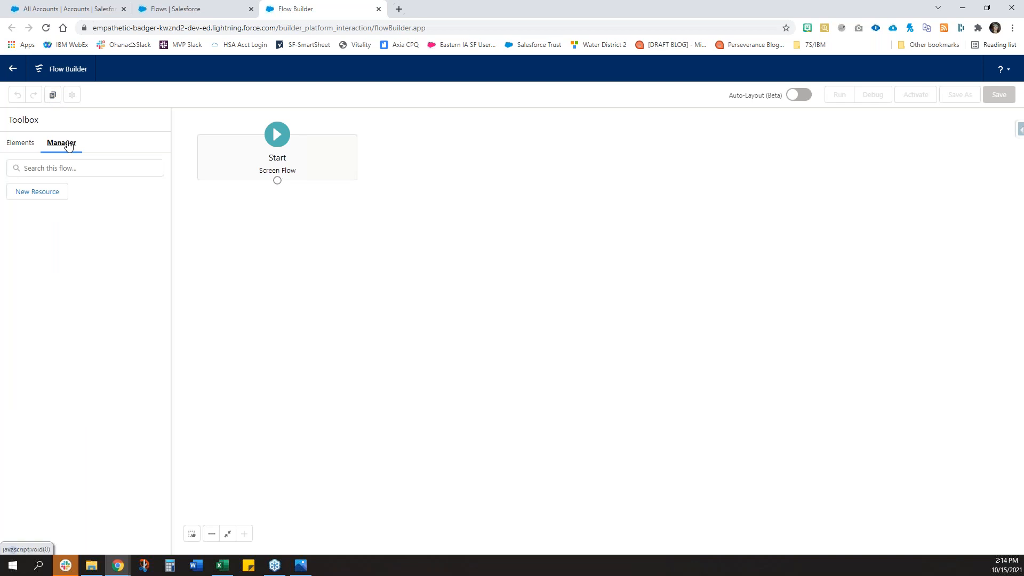
left_click(55, 195)
left_click(389, 272)
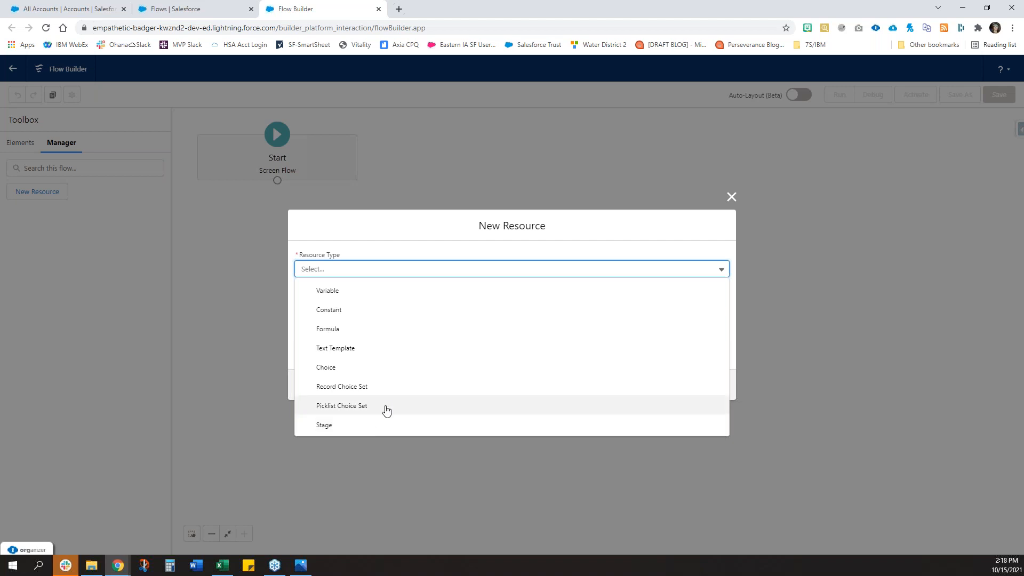
left_click(591, 224)
left_click(666, 389)
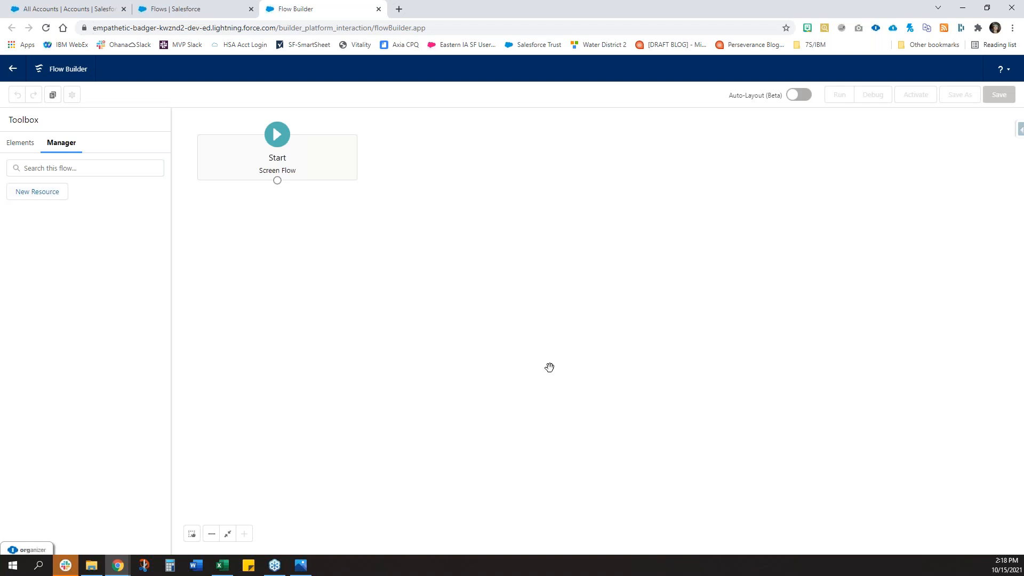
Step: Switch to the Google Slides presentation and show the Scenario 1 slide, "Quick Create: Account & Contact"
key("alt+Tab")
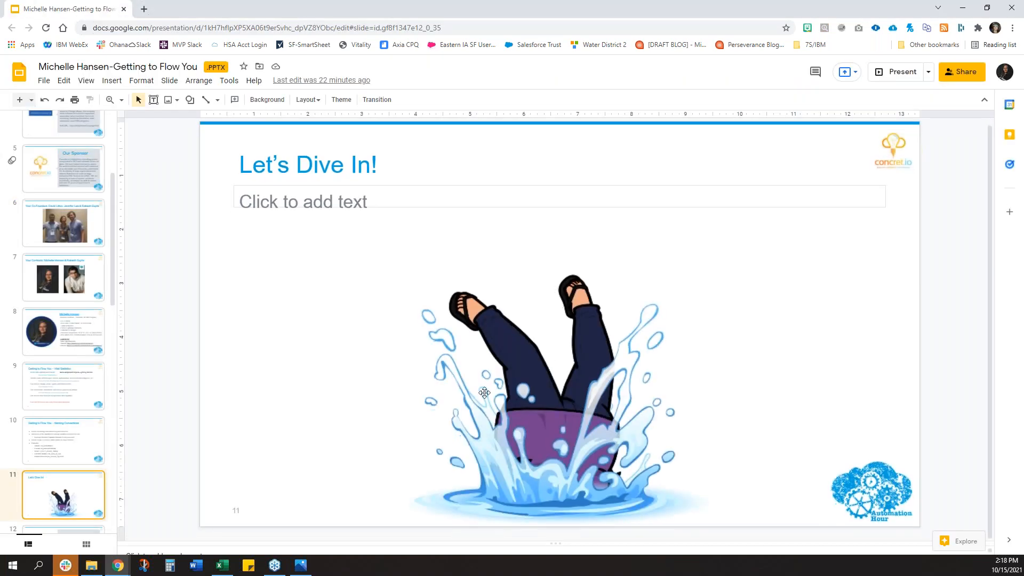
scroll(65, 460, "down", 1)
left_click(72, 494)
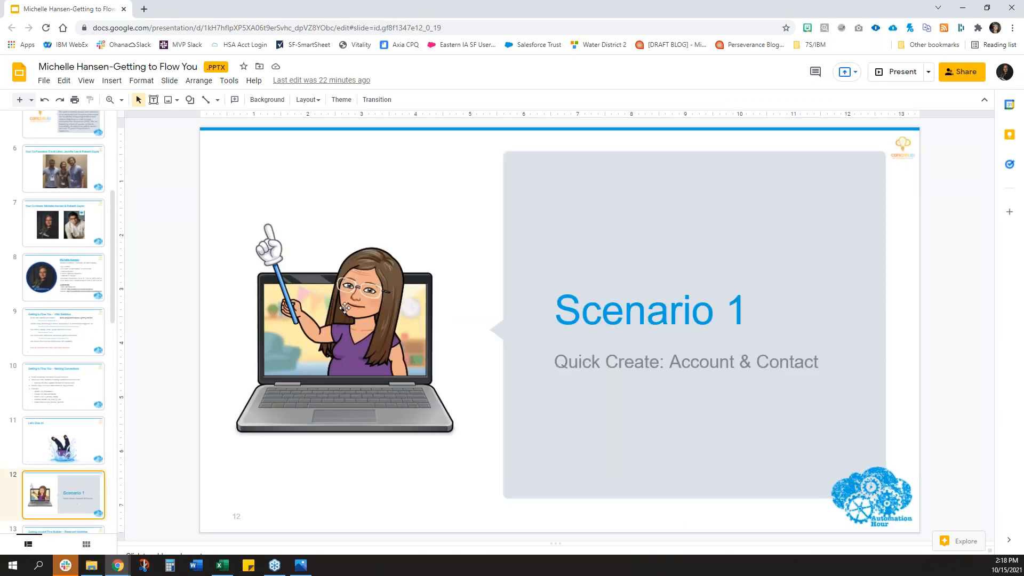
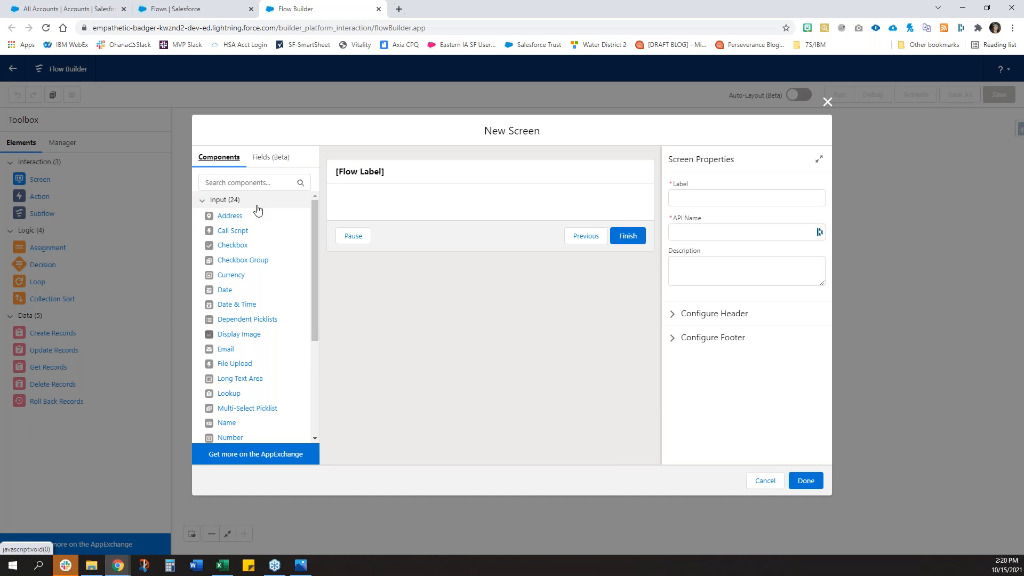
Step: Add a required Text component to the new screen with label "Account Name" and API name ui_Account_Name
left_click(269, 183)
type("text")
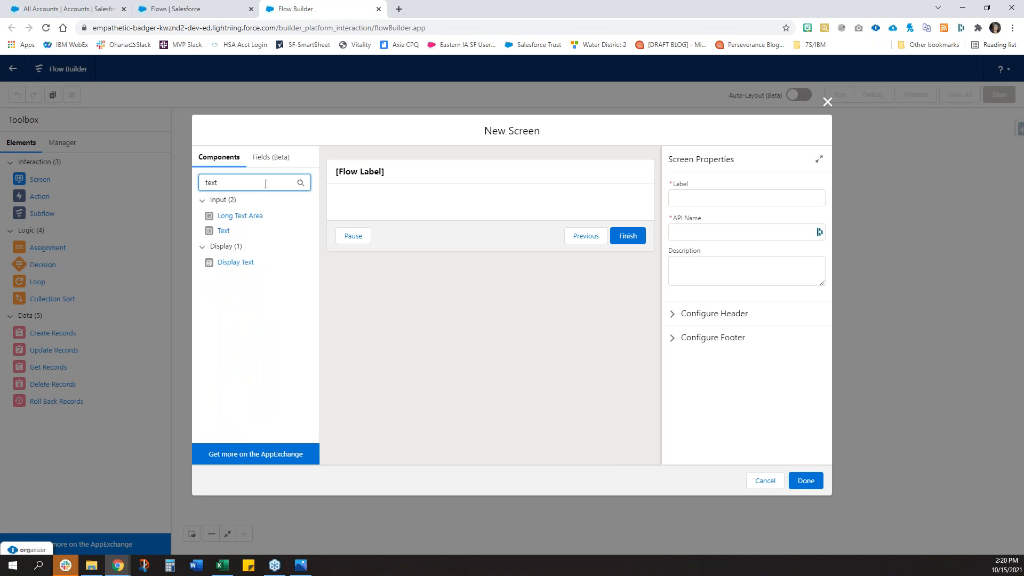
left_click_drag(223, 231, 360, 213)
left_click(709, 196)
type("Account Name")
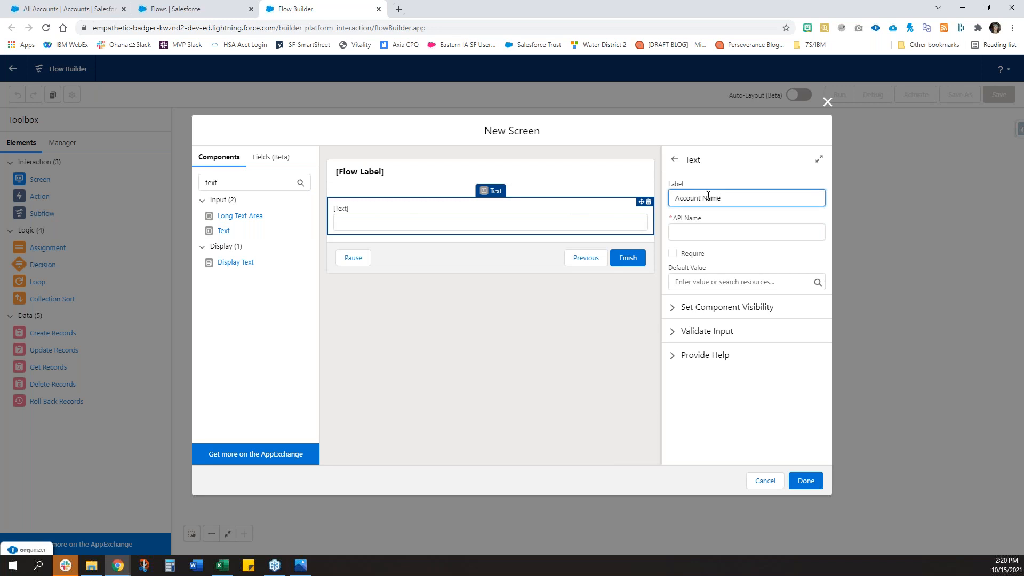
key("Tab")
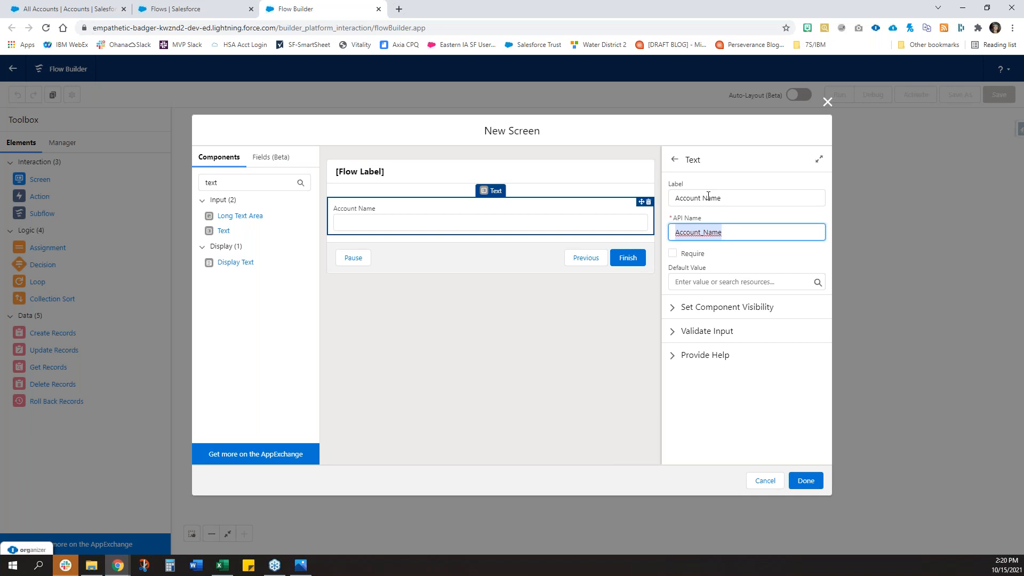
key("Left")
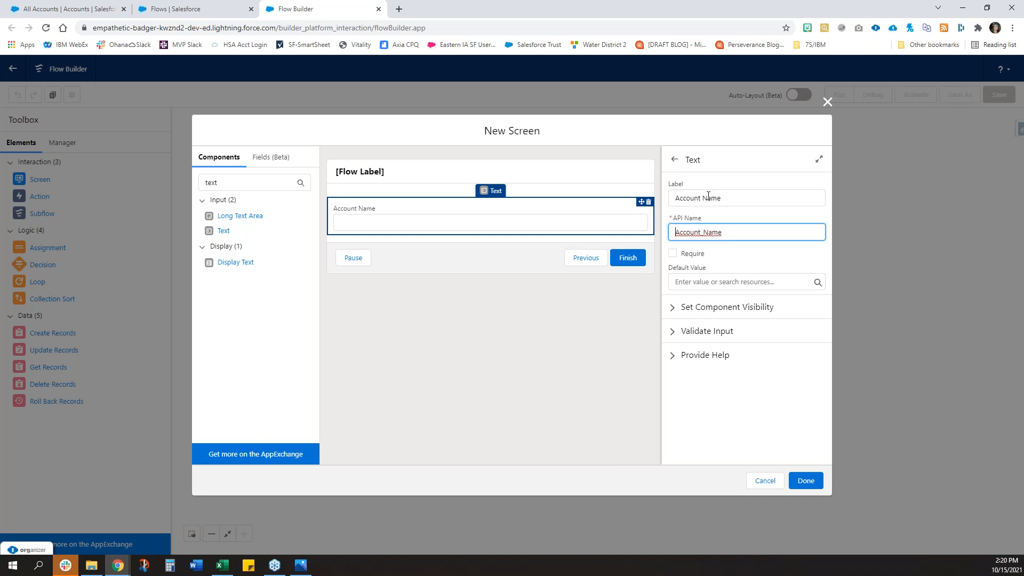
type("ui_")
left_click(673, 254)
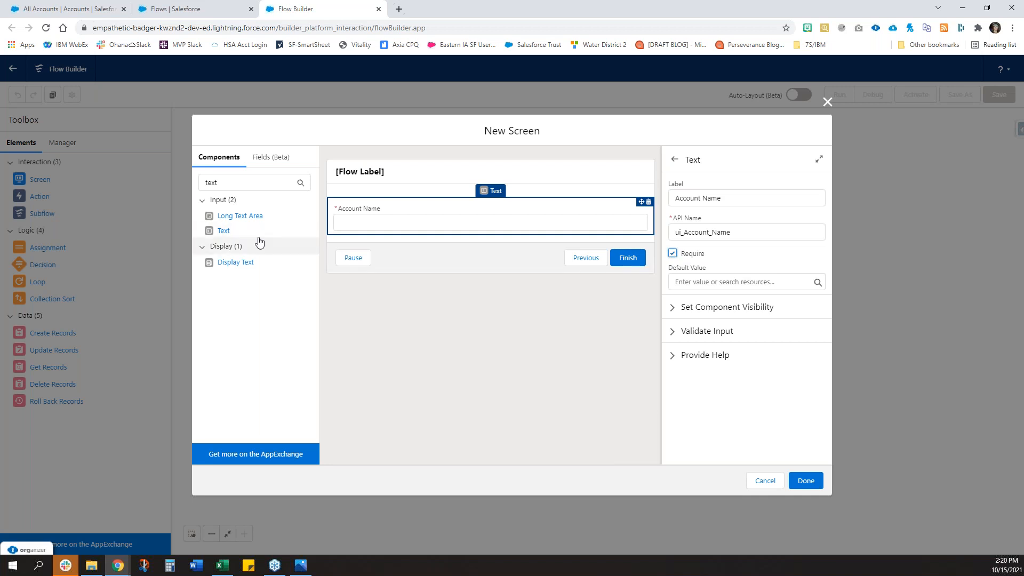
Step: Add four blank Text components below Account Name, followed by a URL component at the end of the screen
left_click_drag(224, 230, 364, 235)
left_click_drag(231, 185, 201, 186)
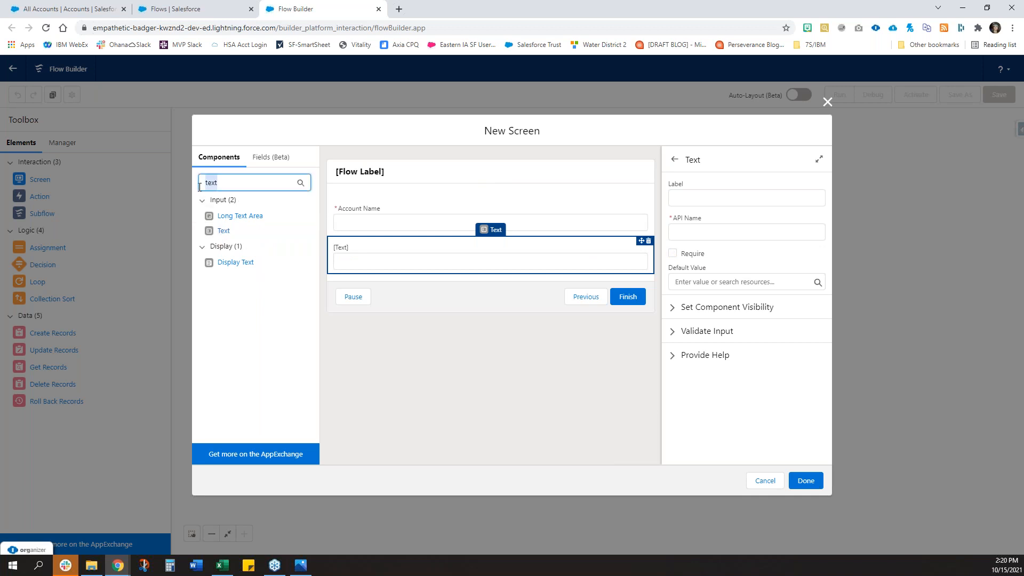
key("BackSpace")
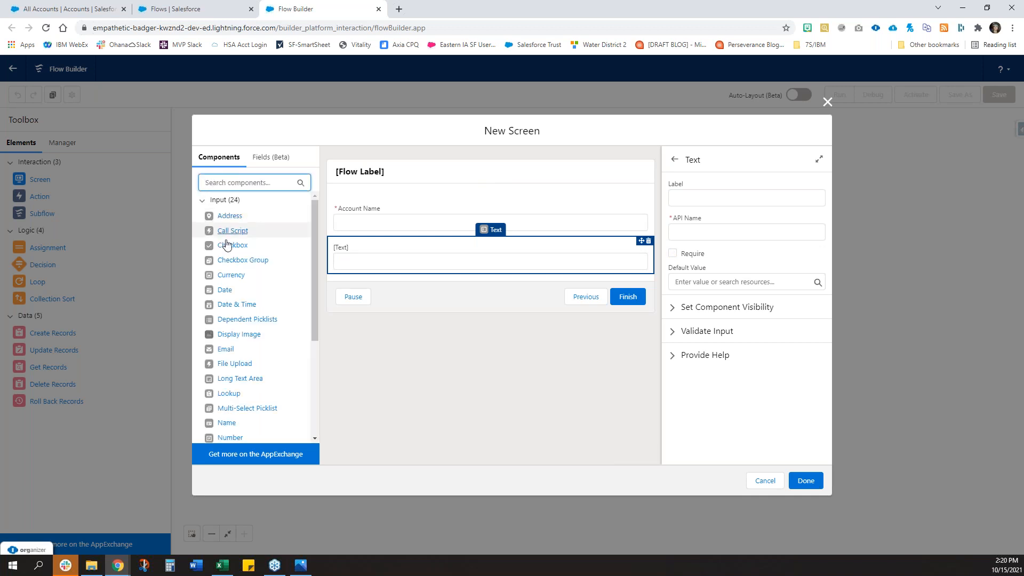
scroll(229, 264, "down", 2)
scroll(230, 261, "down", 1)
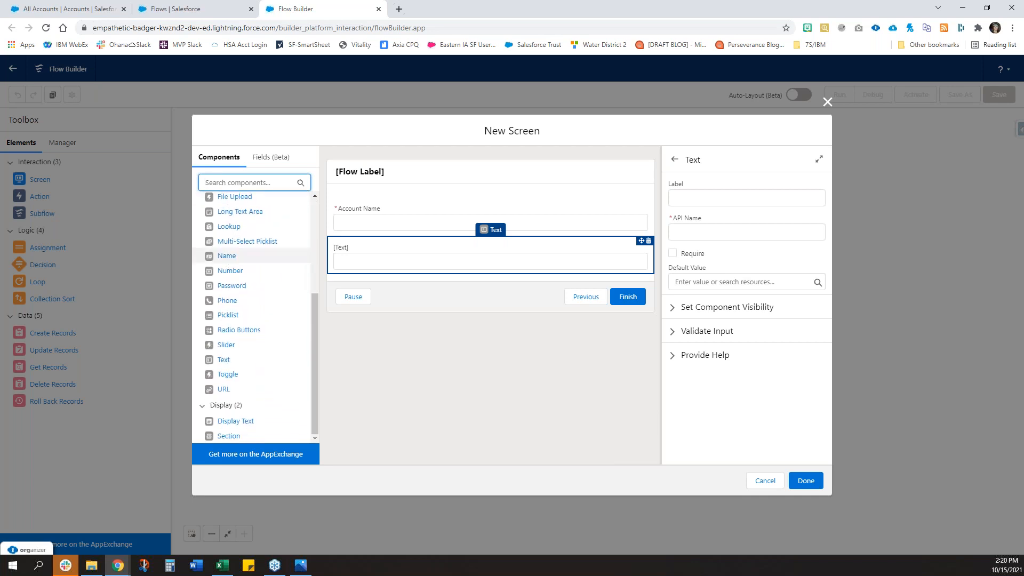
left_click_drag(224, 393, 362, 278)
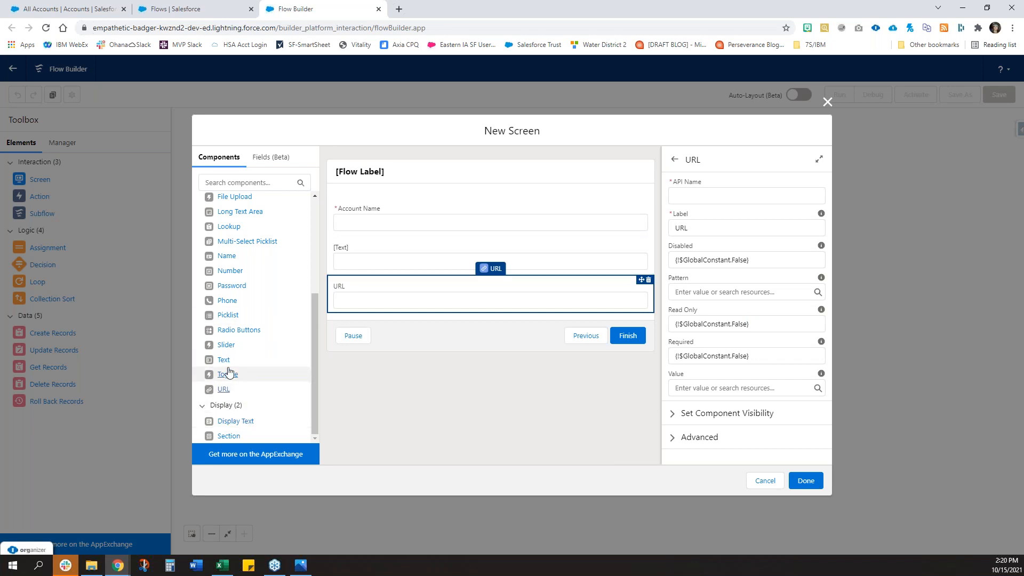
left_click_drag(224, 359, 394, 260)
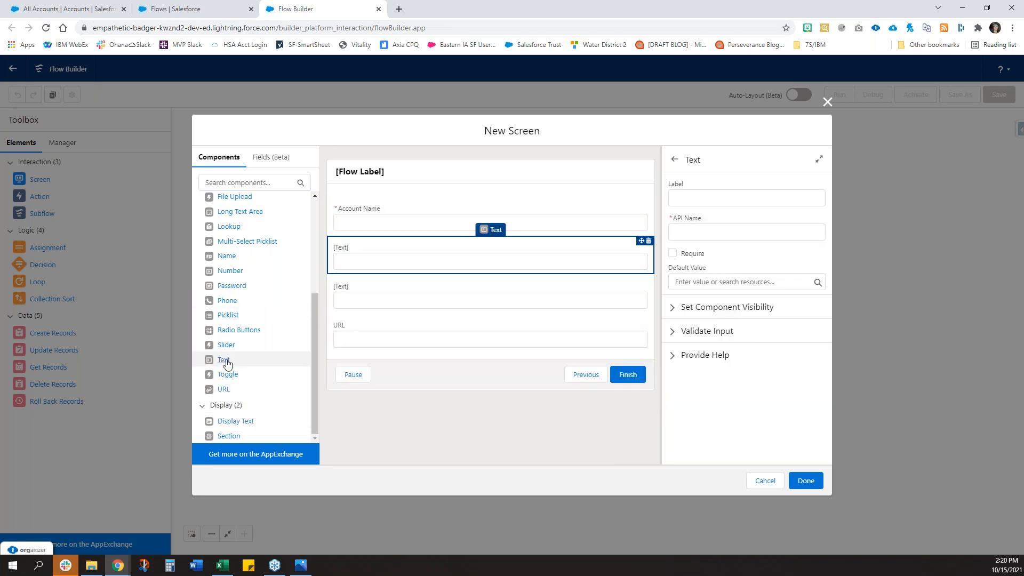
left_click_drag(223, 360, 357, 283)
left_click_drag(223, 360, 368, 288)
Step: Label the first blank Text component "Street Address" and accept Street_Address as its API name
scroll(363, 416, "down", 1)
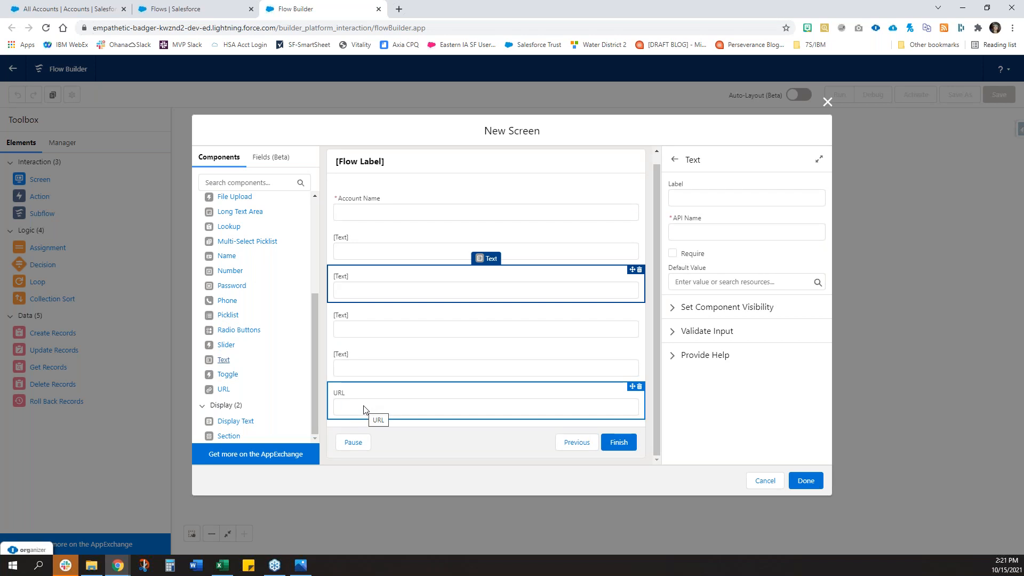
left_click(475, 236)
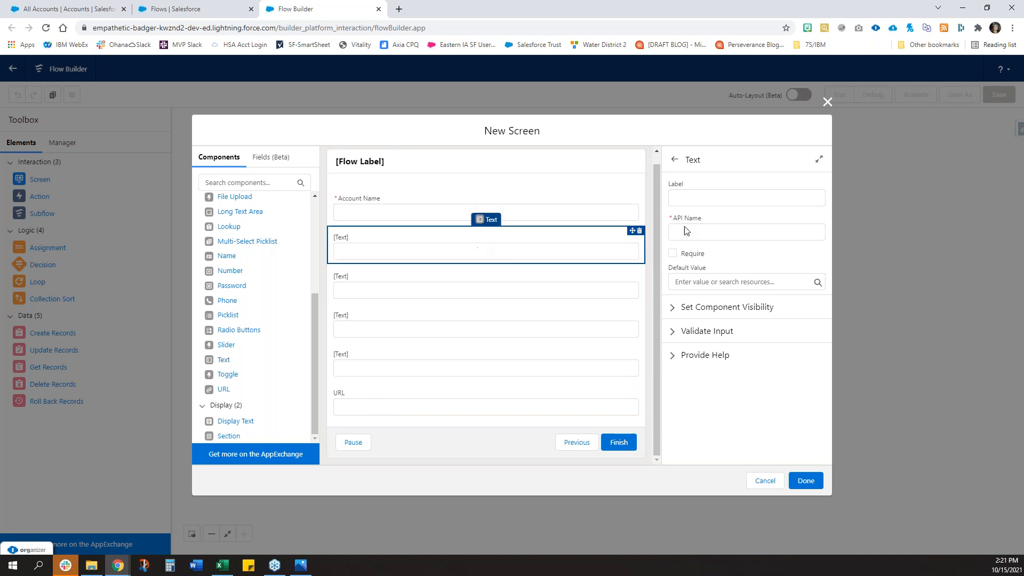
left_click(737, 198)
type("STre")
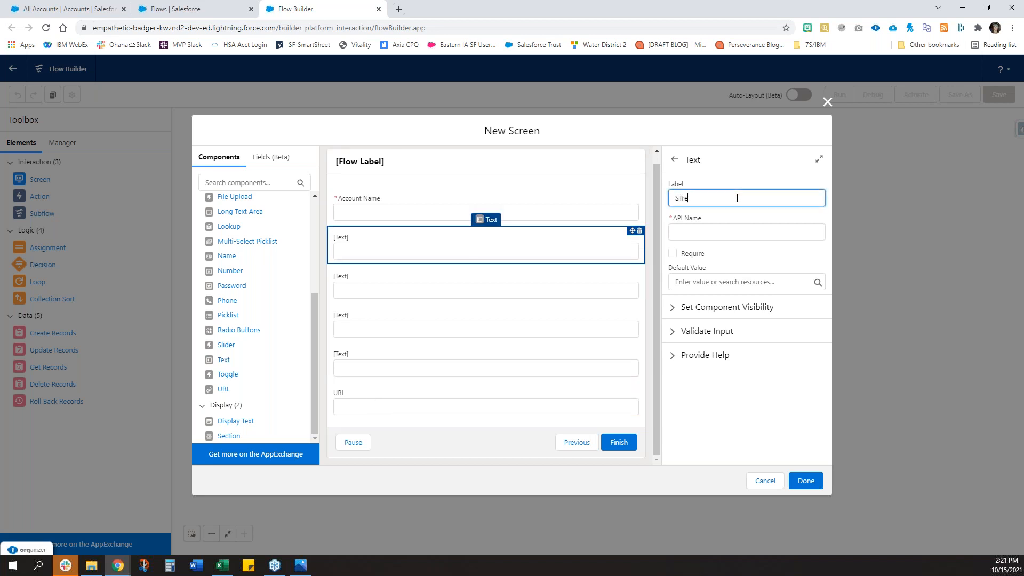
key("BackSpace")
key("BackSpace")
key("BackSpace")
type("treet Address")
key("Tab")
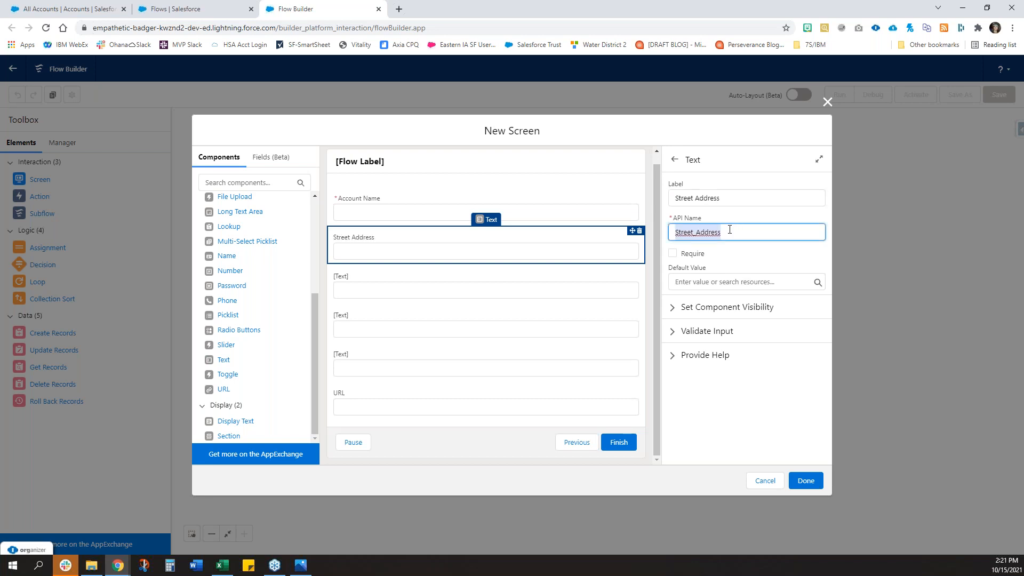
Step: Label the Text component below Street Address "City", with City as its API name
left_click(389, 293)
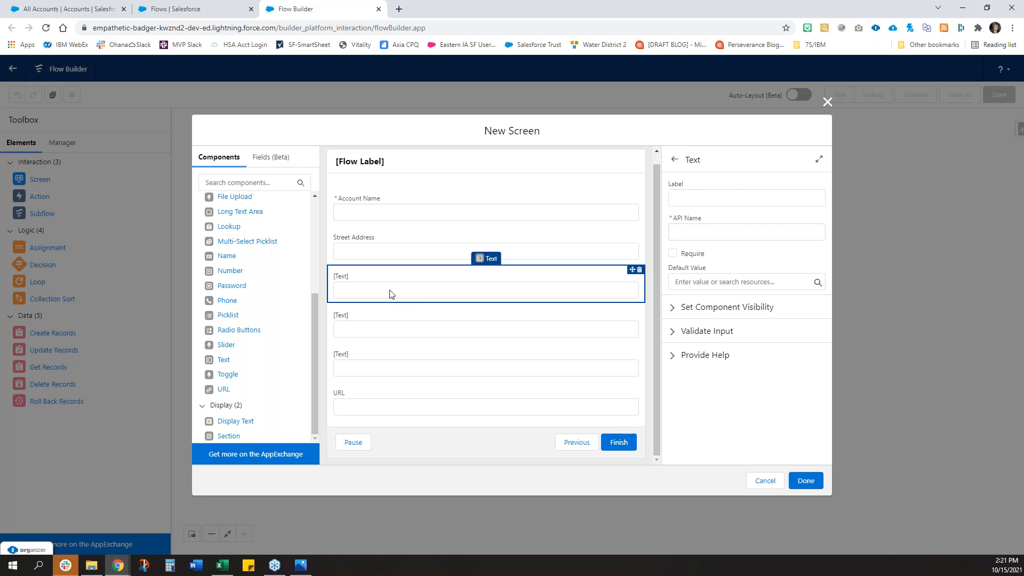
left_click(691, 198)
type("City")
key("Tab")
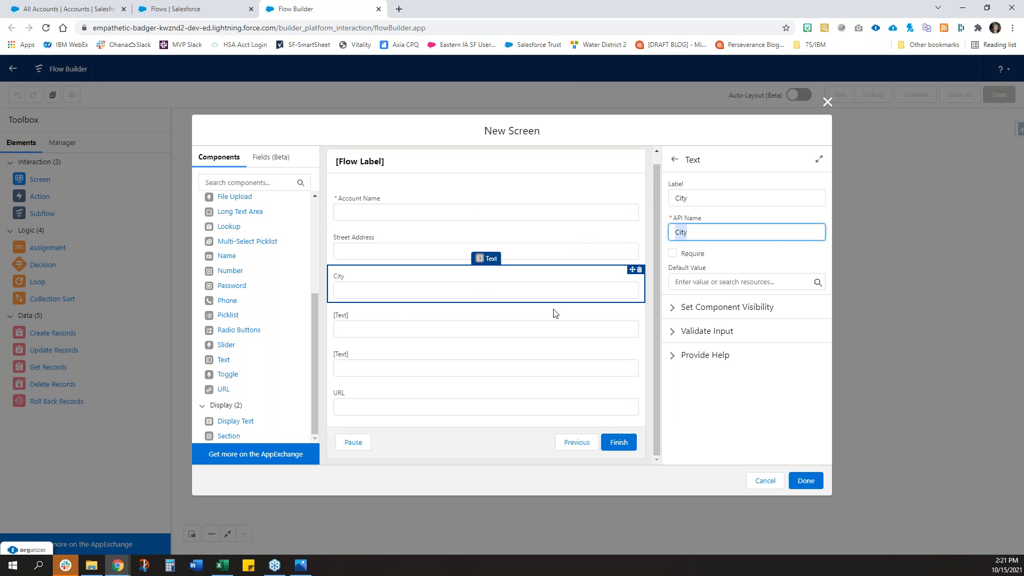
Step: Label the two remaining blank Text components "State" and "ZIP", in that order
left_click(510, 330)
left_click(719, 199)
type("State")
left_click(543, 369)
left_click(717, 199)
type("ZIP")
key("Tab")
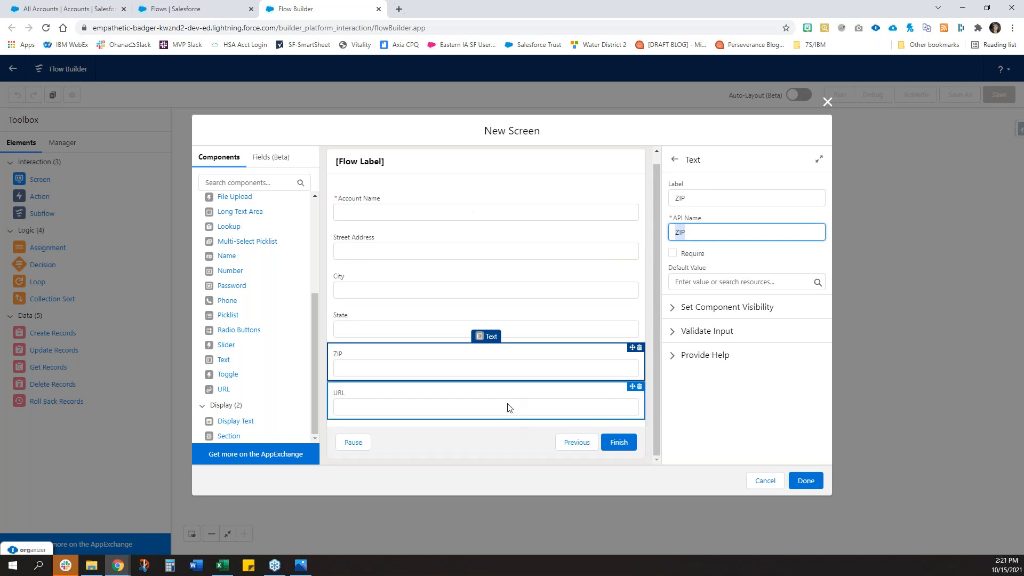
Step: Set both the API name and the label of the URL component to "Website"
left_click(509, 405)
left_click(697, 196)
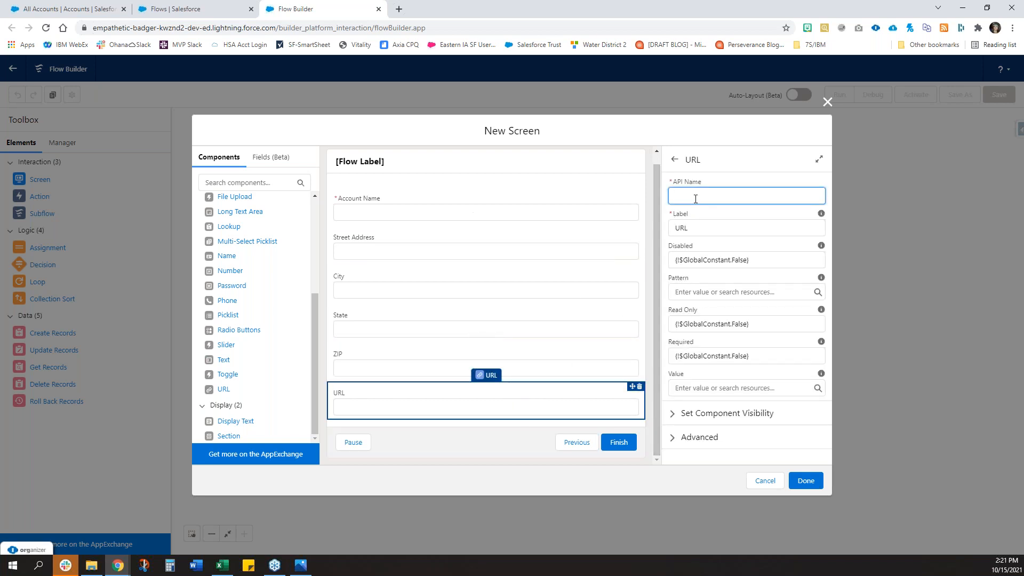
type("Website")
key("Tab")
type("Webist")
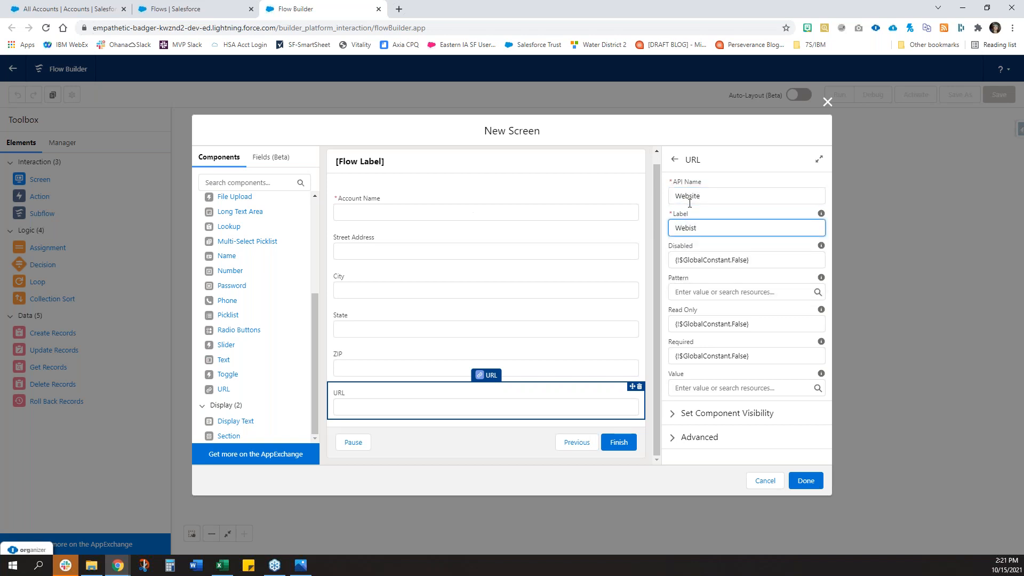
key("BackSpace")
key("BackSpace")
key("BackSpace")
type("site")
Step: Make the Website component required by setting Required to $GlobalConstant.True
mouse_move(822, 283)
left_click(759, 356)
left_click_drag(758, 356, 677, 359)
key("BackSpace")
type("ture")
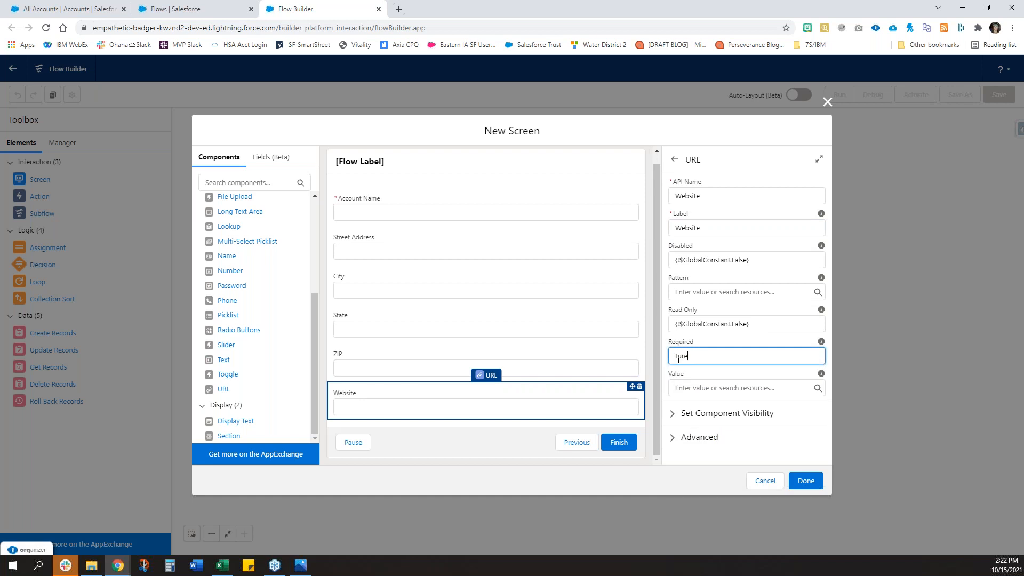
double_click(677, 355)
type("tru")
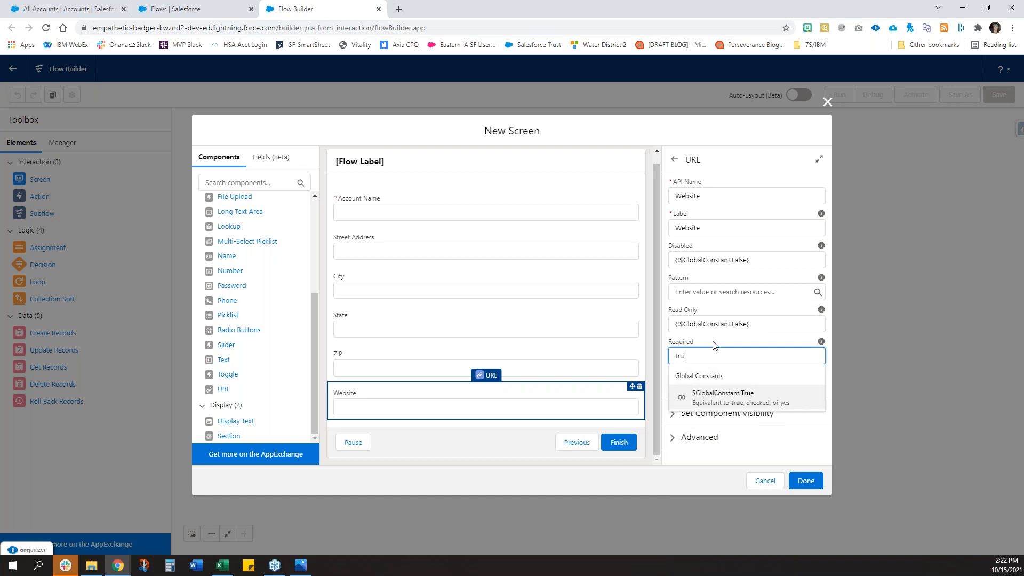
left_click(730, 401)
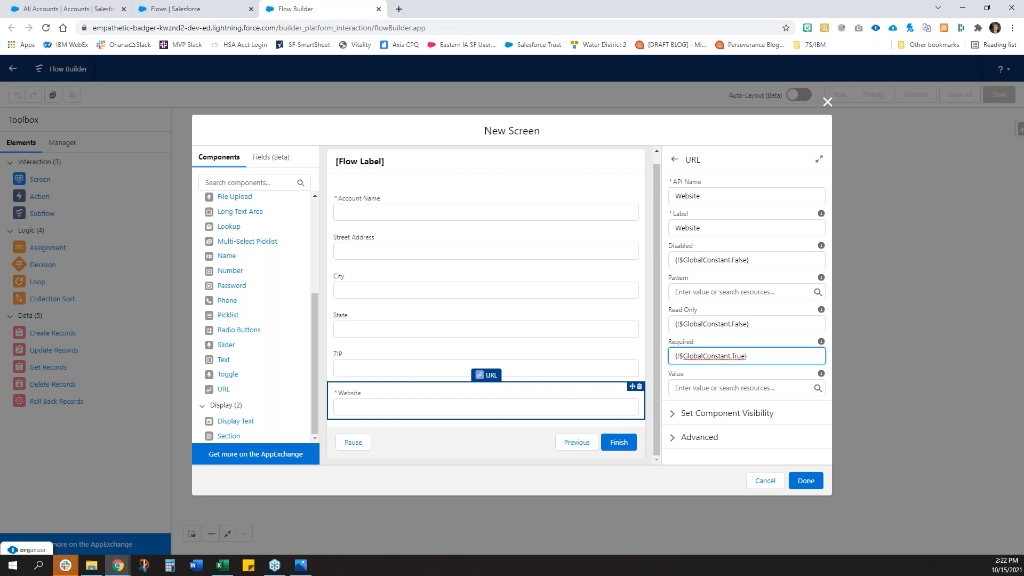
left_click(731, 388)
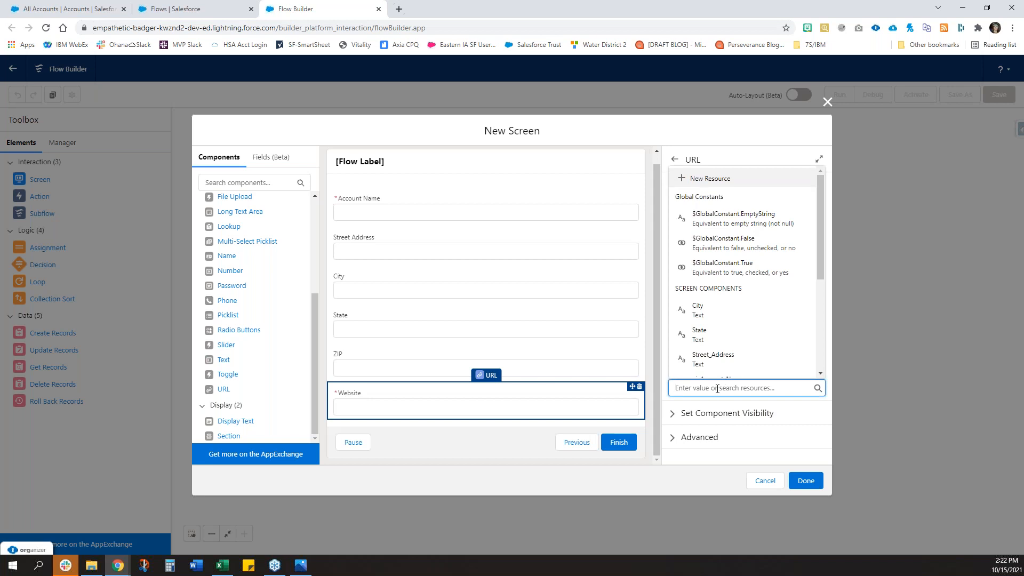
type("https")
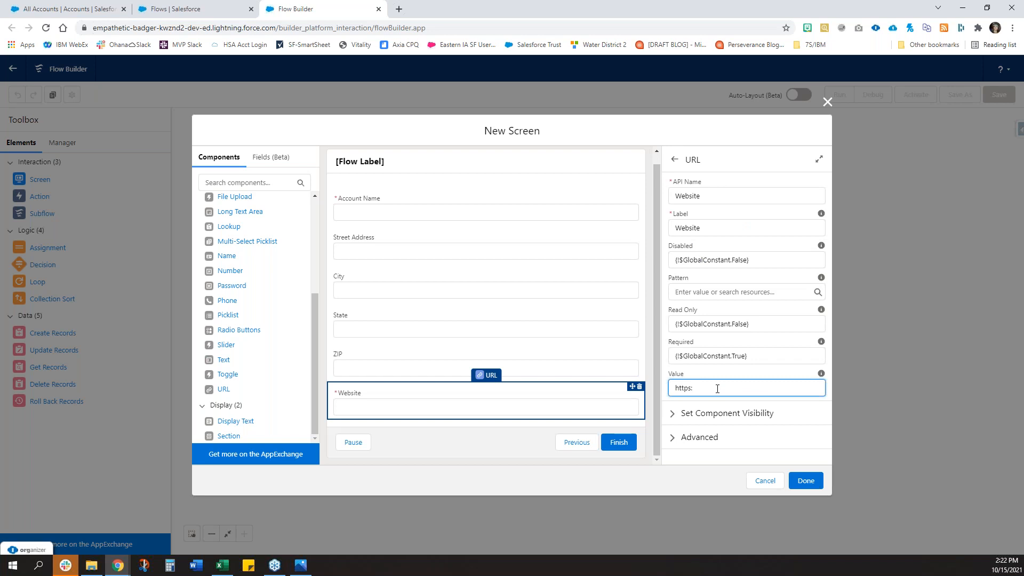
type("://")
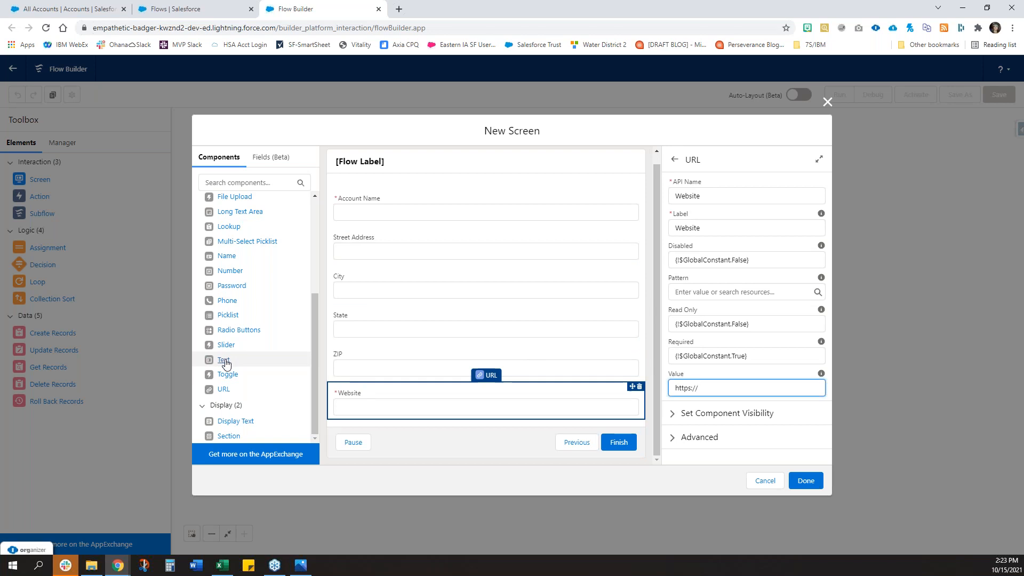
Step: Add a Text component below Website with label "First Name" and API name First_Name
left_click_drag(226, 363, 371, 425)
left_click(707, 198)
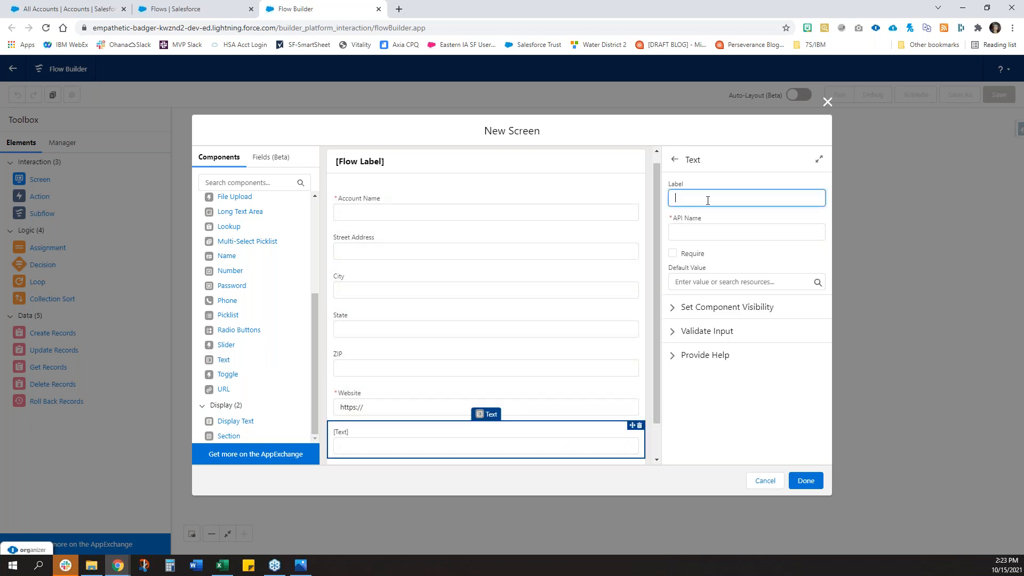
type("First Name")
key("Tab")
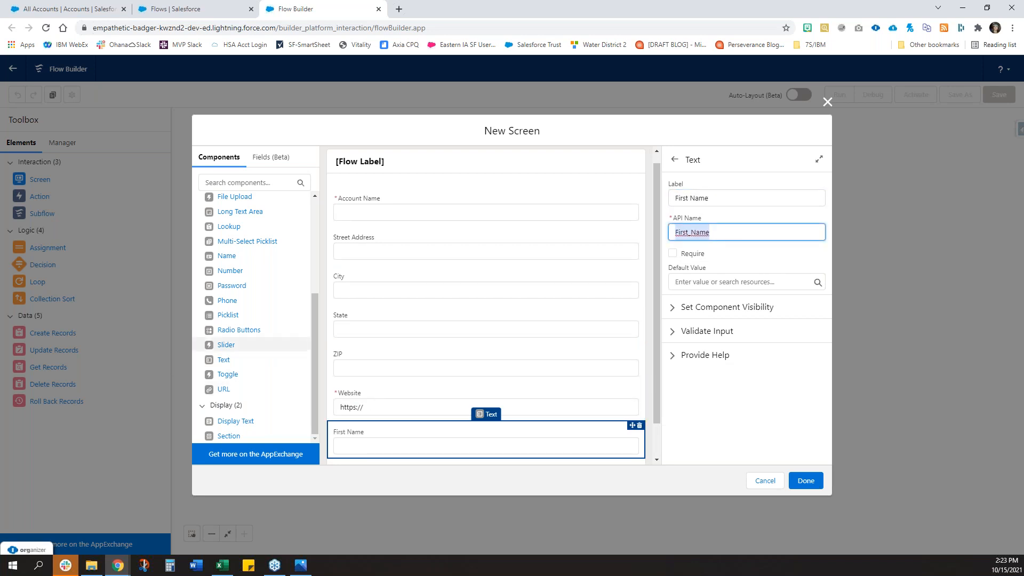
Step: Add a Text component below First Name with label "Last Name" and API name Last_Name
left_click_drag(223, 360, 391, 452)
left_click(696, 198)
type("Last Nam")
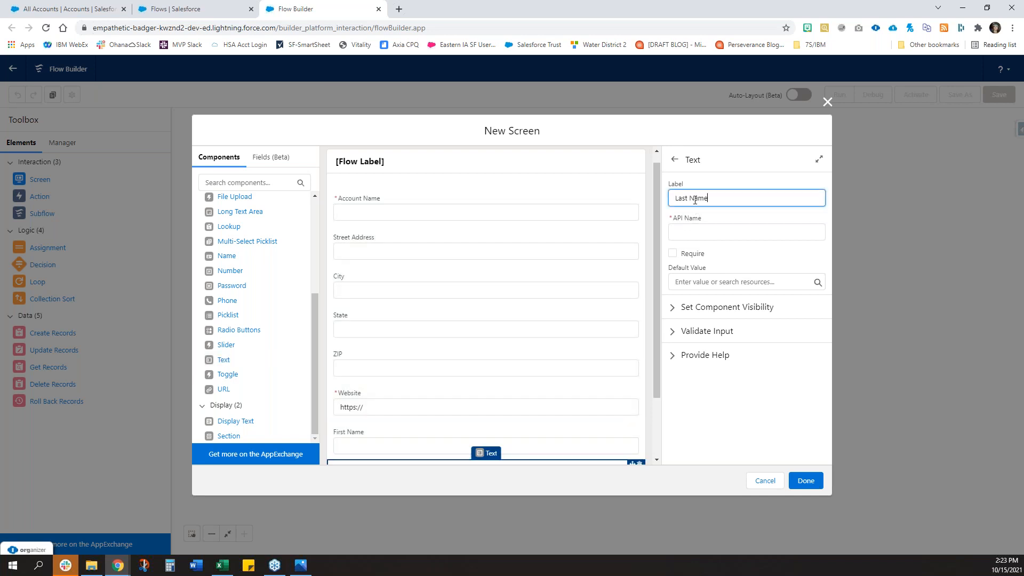
type("e")
key("Tab")
Step: Add an Email component below Last Name with API name "Email"
scroll(270, 305, "up", 1)
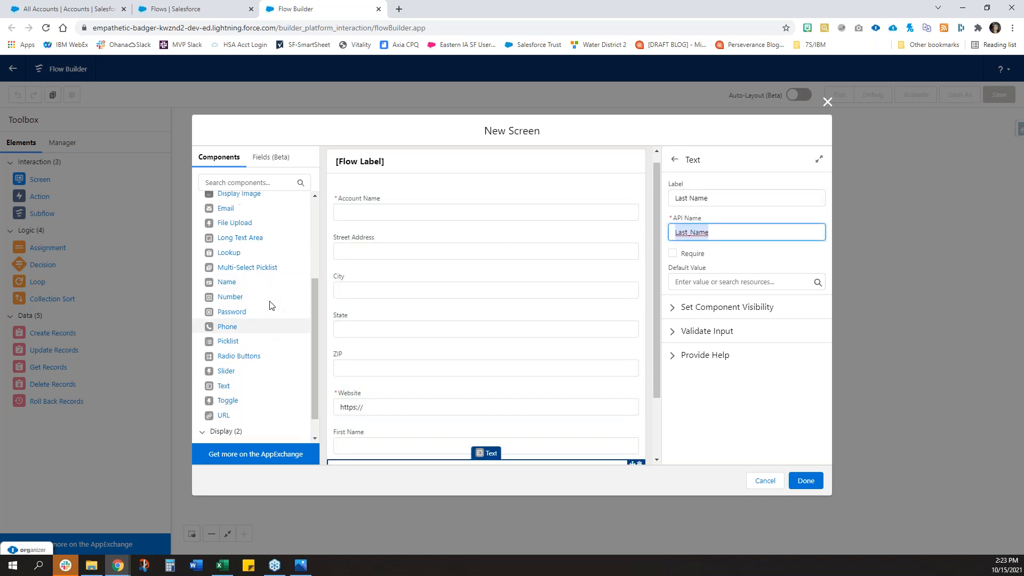
scroll(270, 305, "up", 2)
left_click_drag(225, 288, 377, 429)
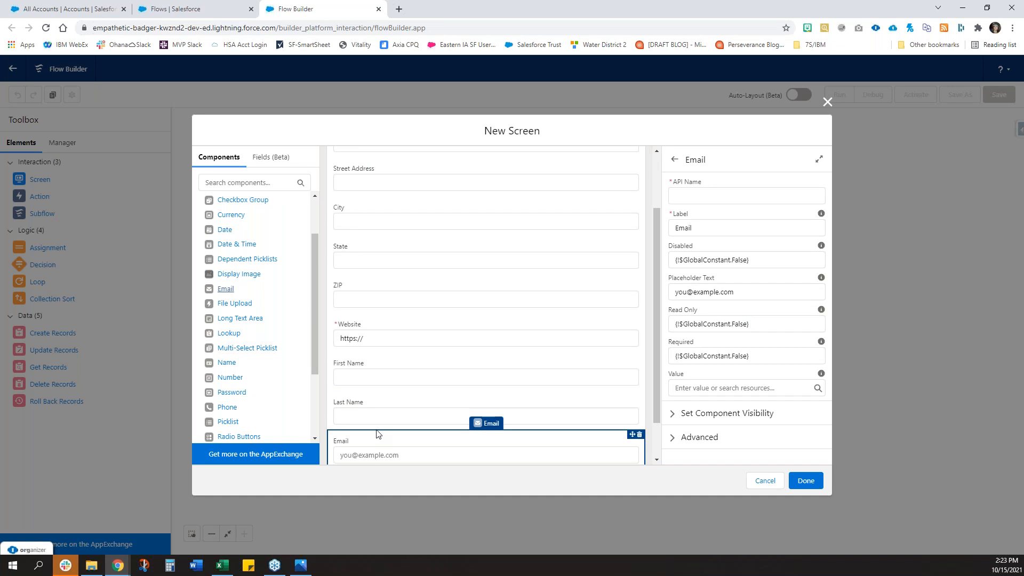
left_click(699, 196)
type("Email")
key("Tab")
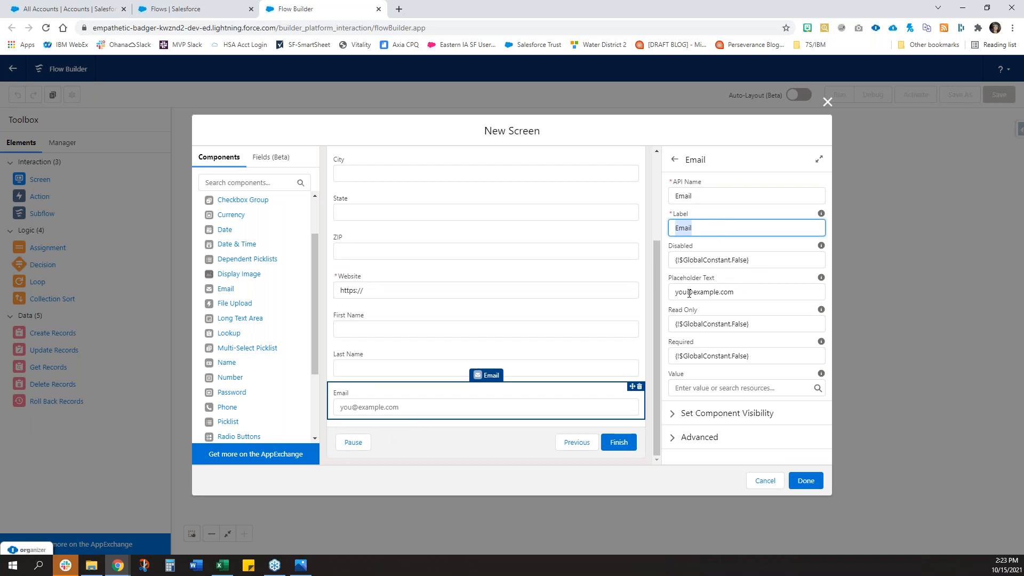
Step: Make the Email component required by setting Required to $GlobalConstant.True, and try to finish the screen
double_click(745, 357)
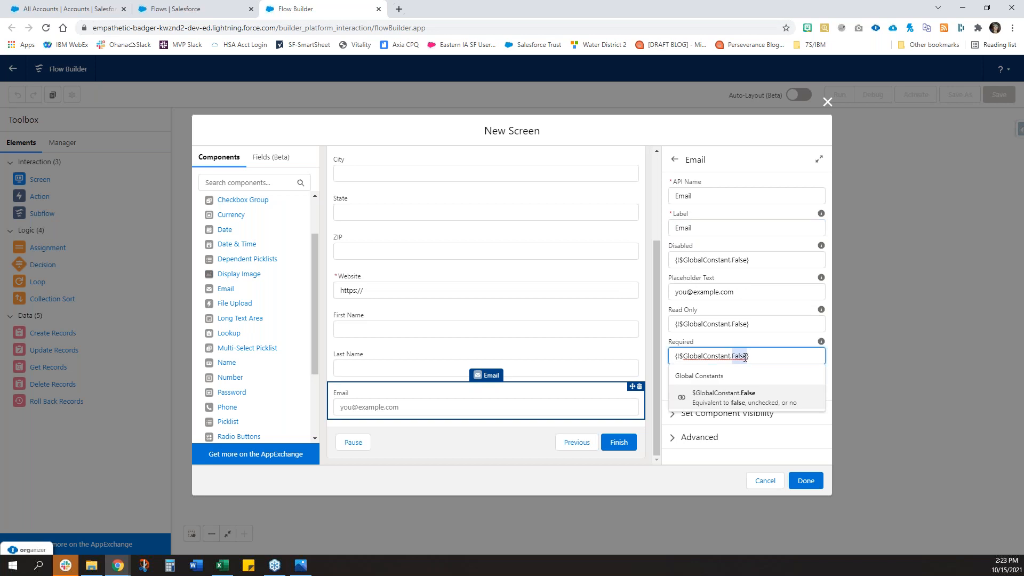
type("true")
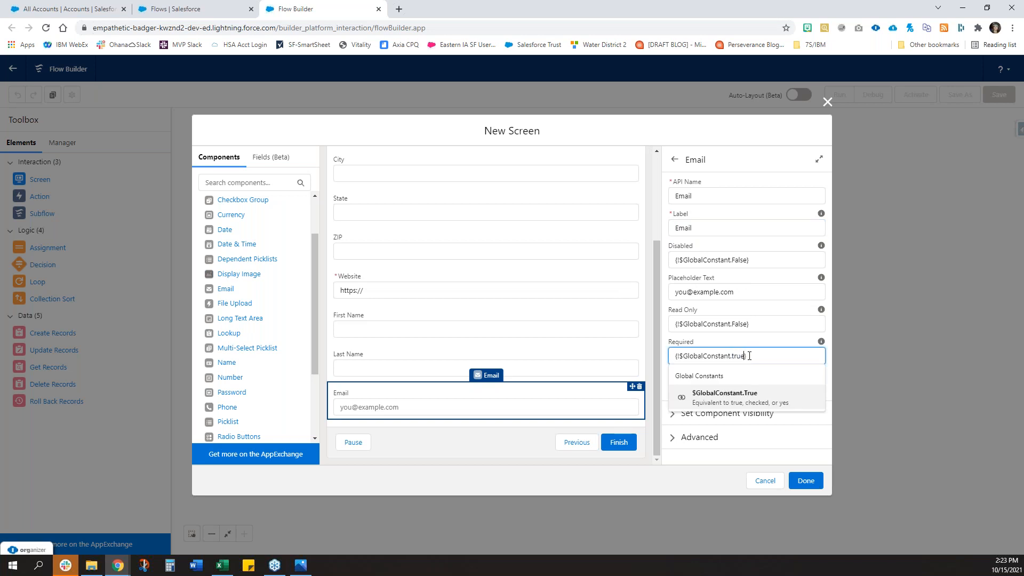
left_click(752, 397)
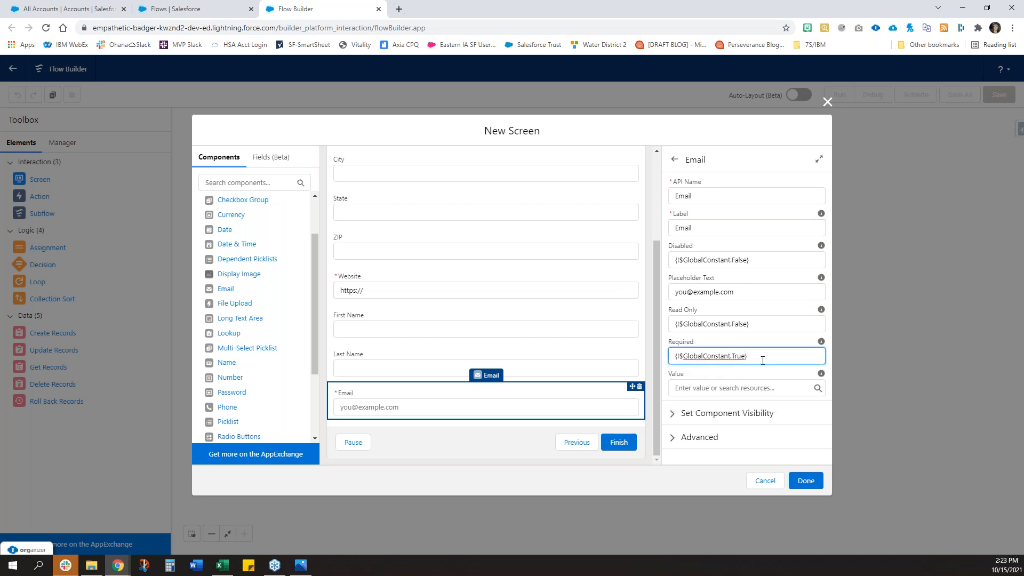
left_click(806, 482)
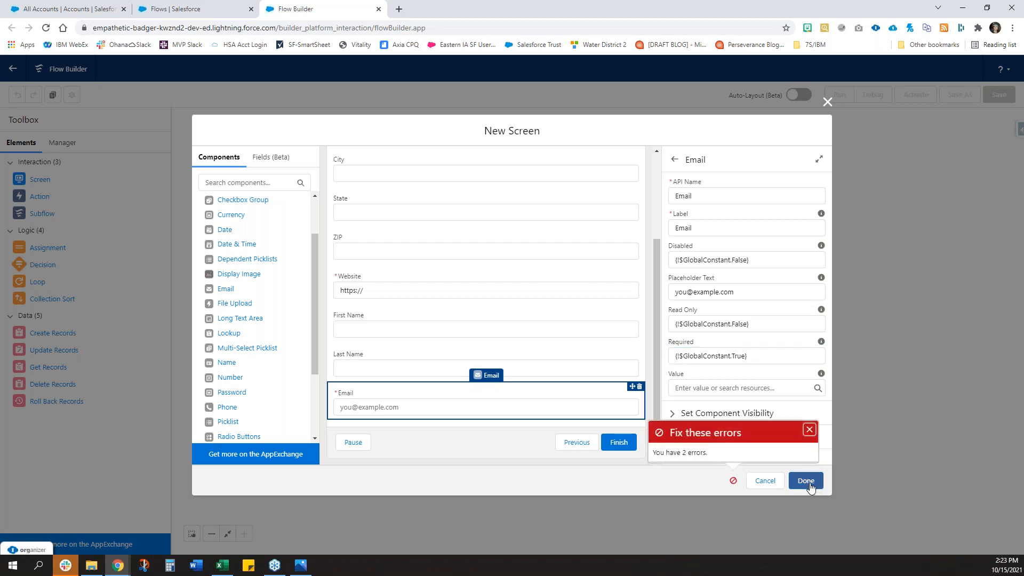
Step: Label the screen "Account & Contact Entry" with API name Account_Contact_Entry and finish it
left_click(810, 431)
scroll(467, 336, "up", 3)
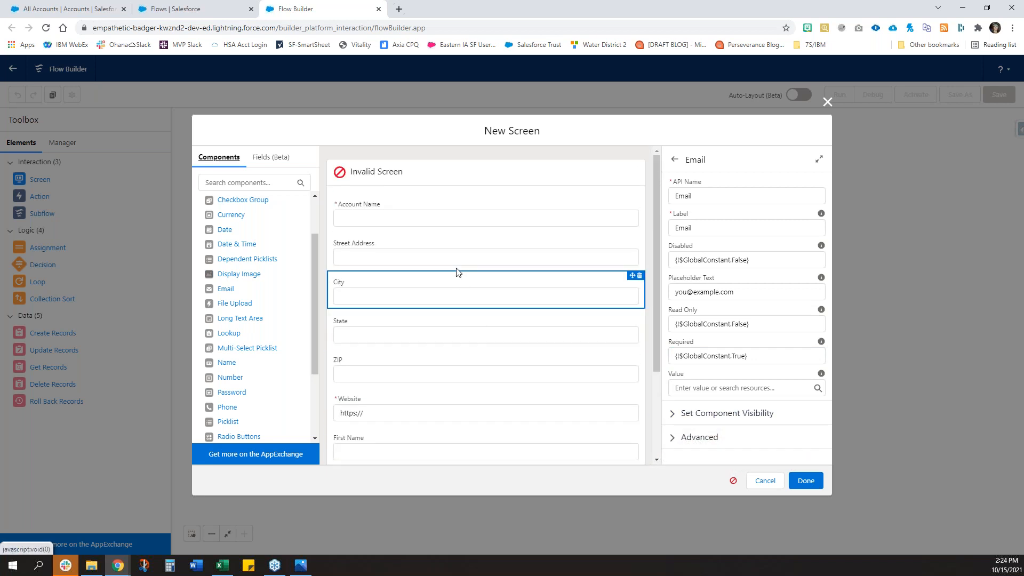
left_click(387, 173)
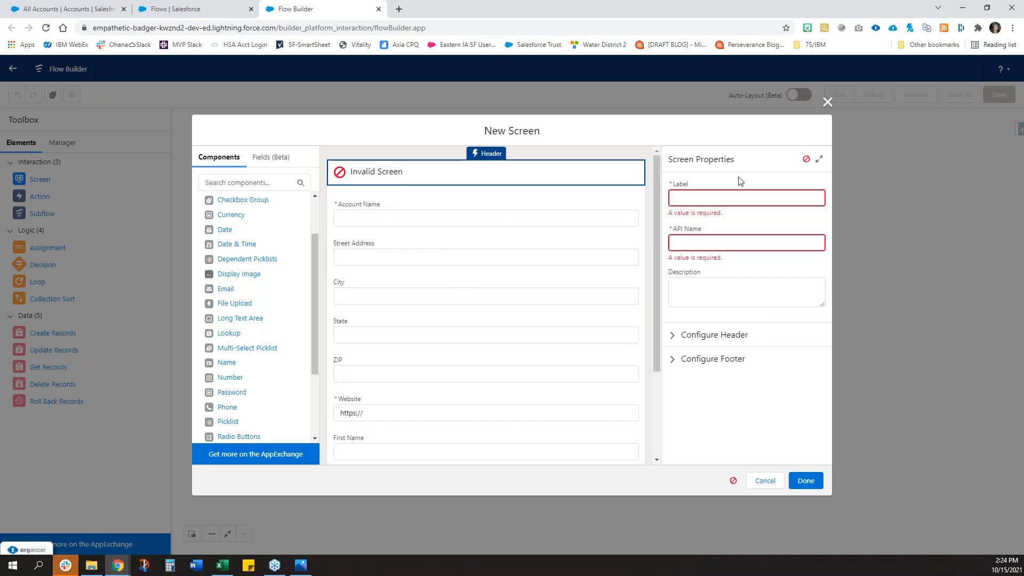
left_click(699, 198)
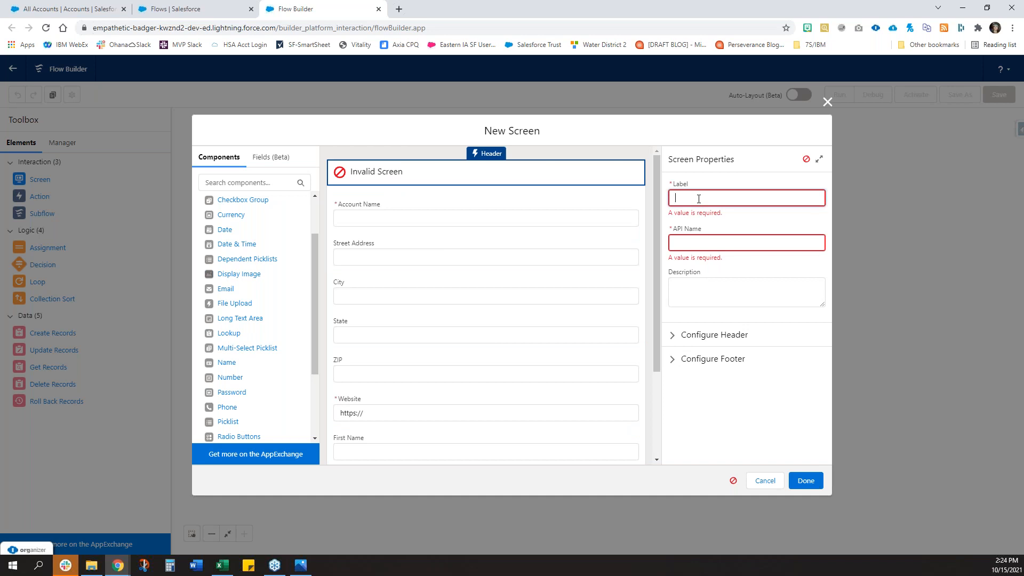
type("Account & Contact Entry")
key("Tab")
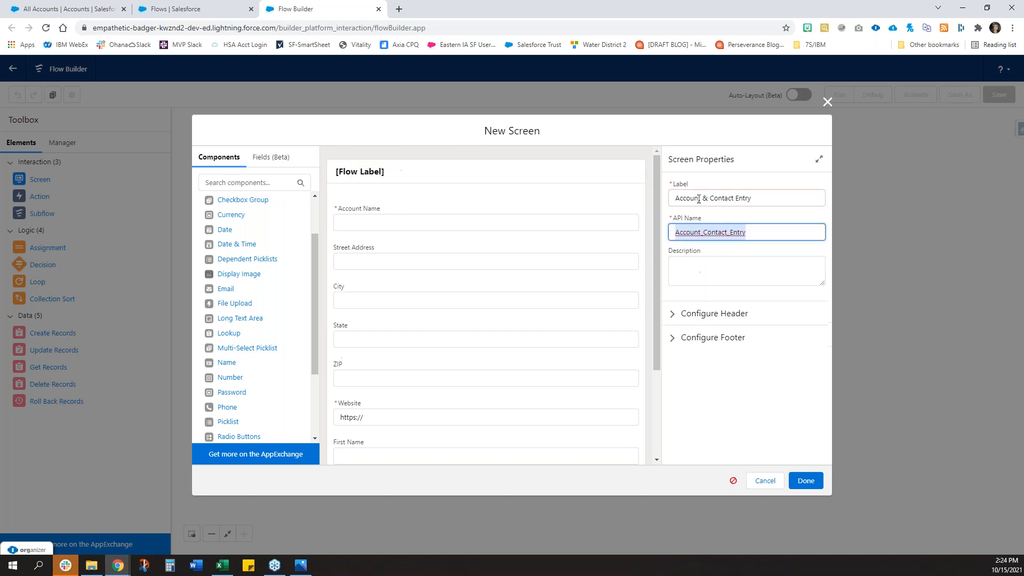
left_click(816, 485)
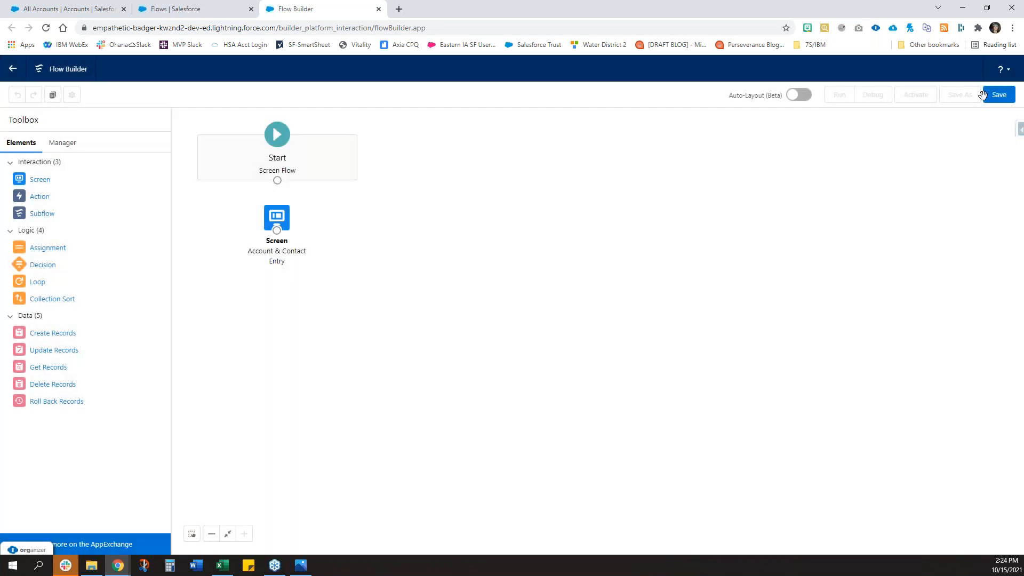
Step: Save the flow as "Acct & Contact Quick Create" with API name Acct_Contact_Quick_Create, leaving the advanced settings at their defaults
left_click(985, 95)
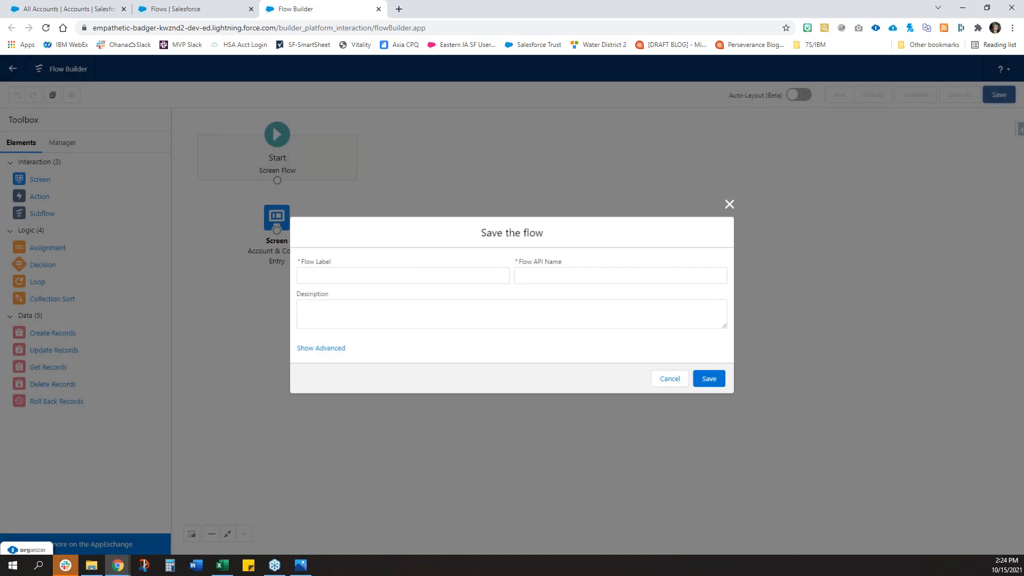
type("Acct & Contact Quick Create")
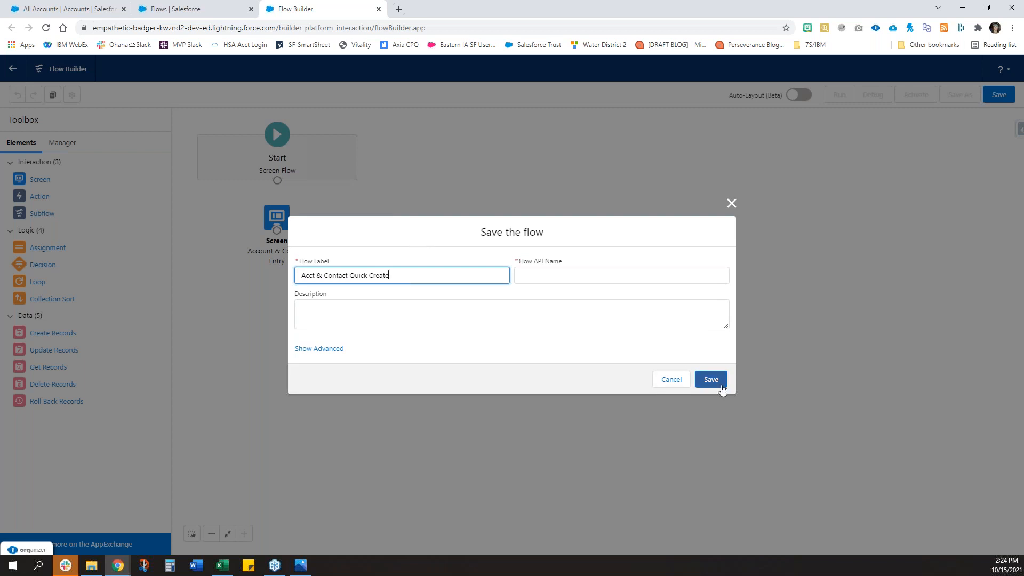
left_click(316, 350)
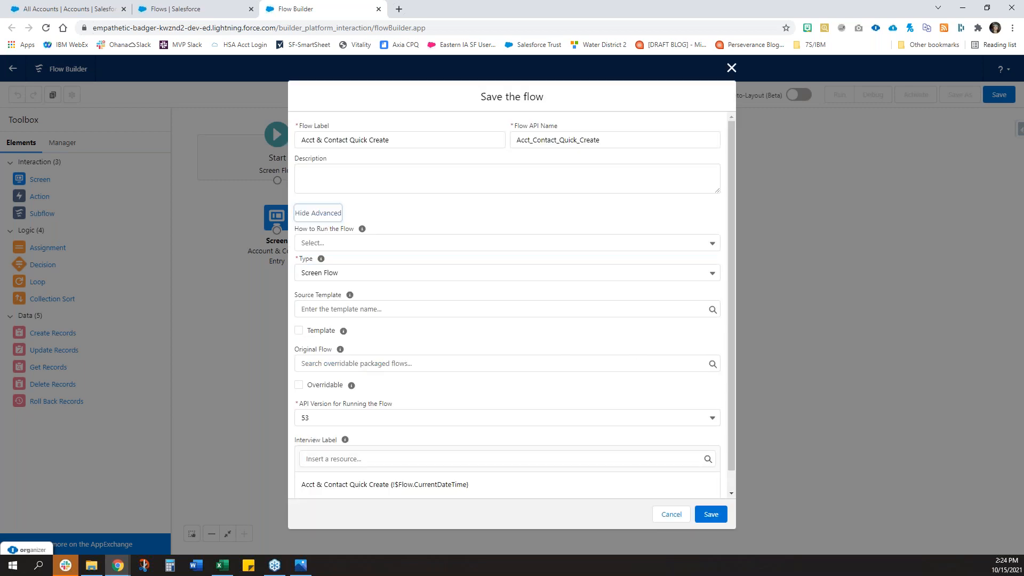
left_click(333, 242)
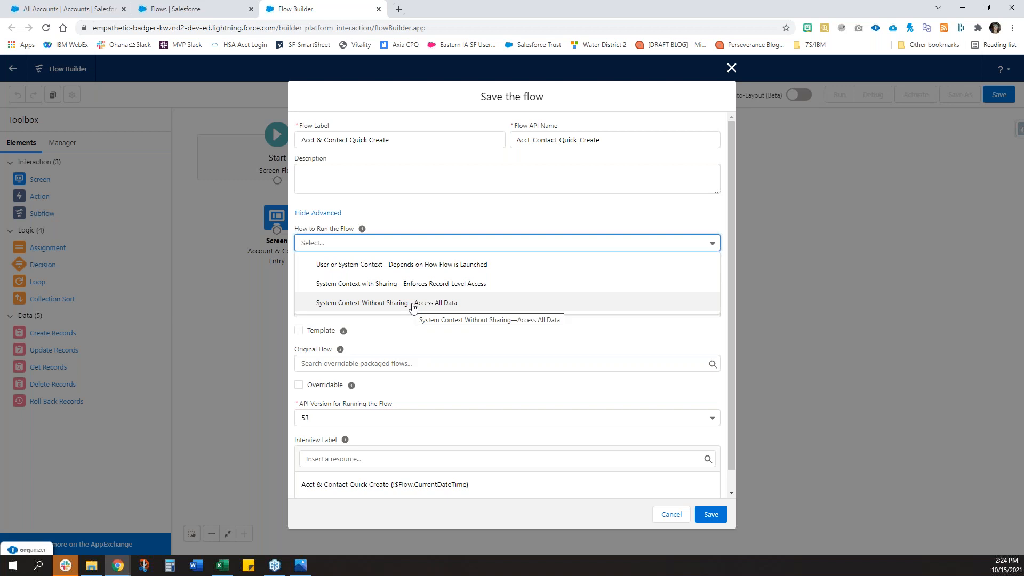
left_click(435, 339)
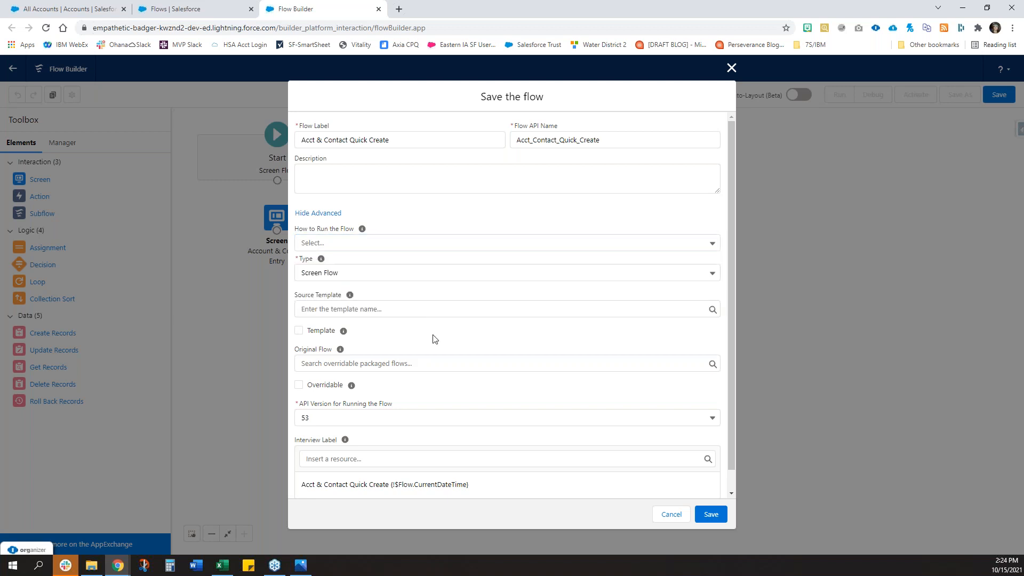
left_click(711, 515)
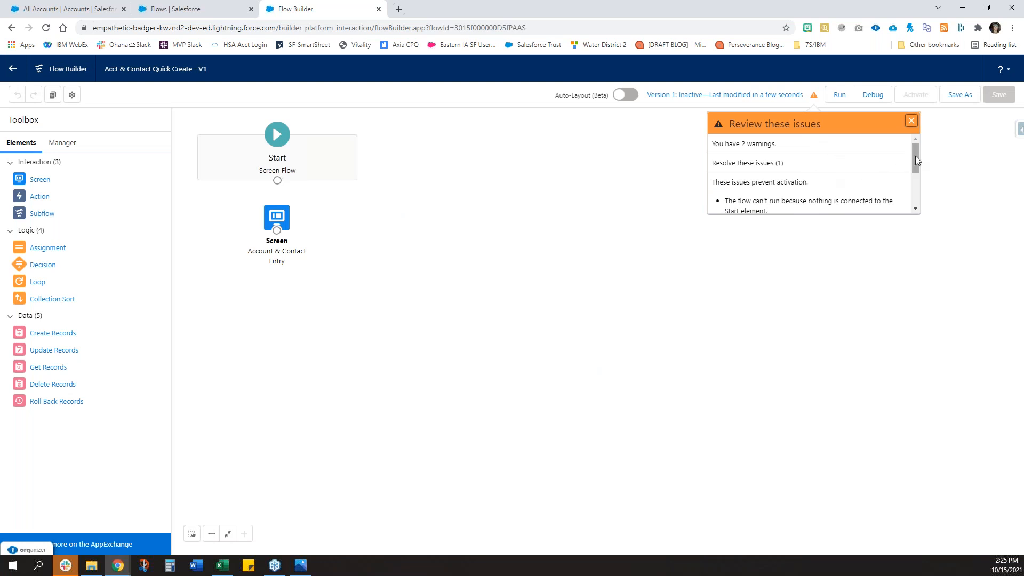
Step: Review the flow's warnings, connect the Start element to the Account & Contact Entry screen, and save the flow
left_click_drag(915, 156, 916, 177)
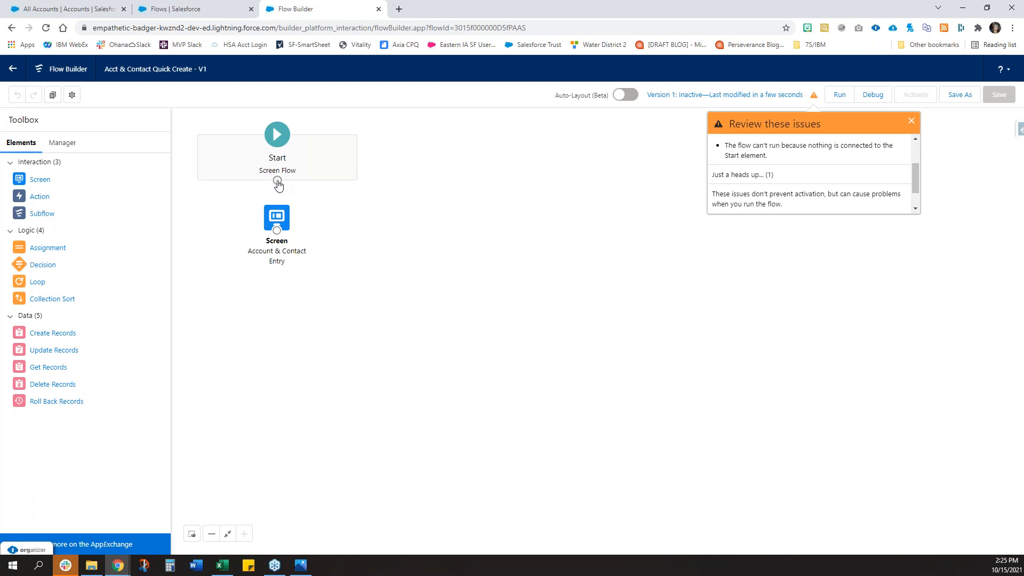
left_click_drag(278, 184, 279, 230)
left_click(999, 95)
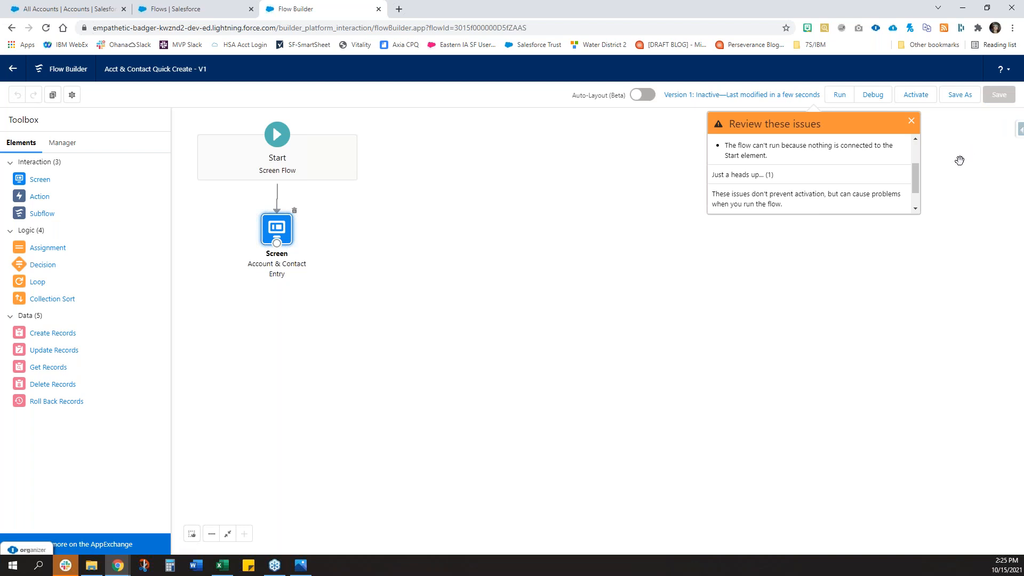
left_click(912, 121)
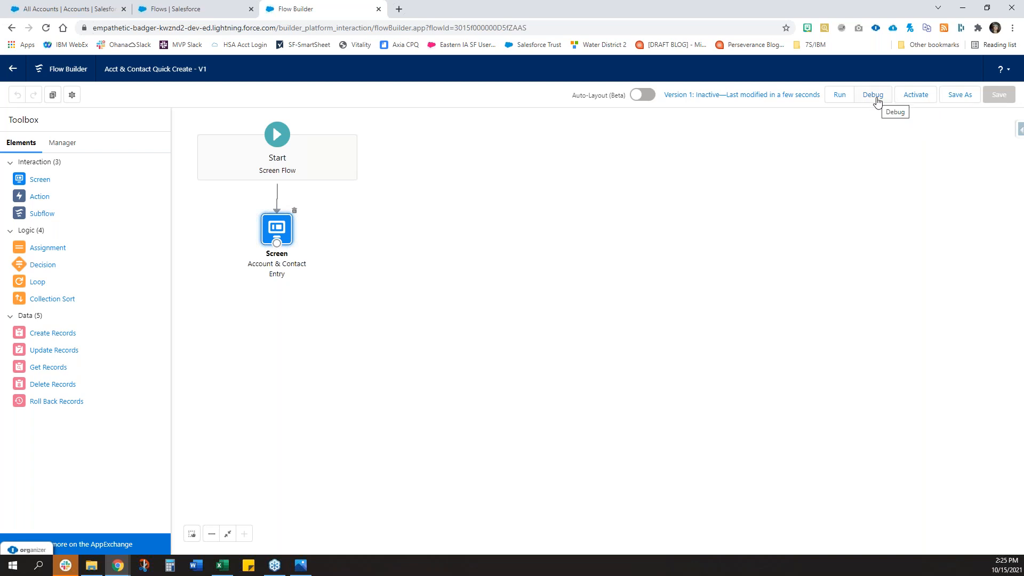
Step: Run the flow in debug mode to check the rendered entry screen, and return to the flow canvas
left_click(875, 95)
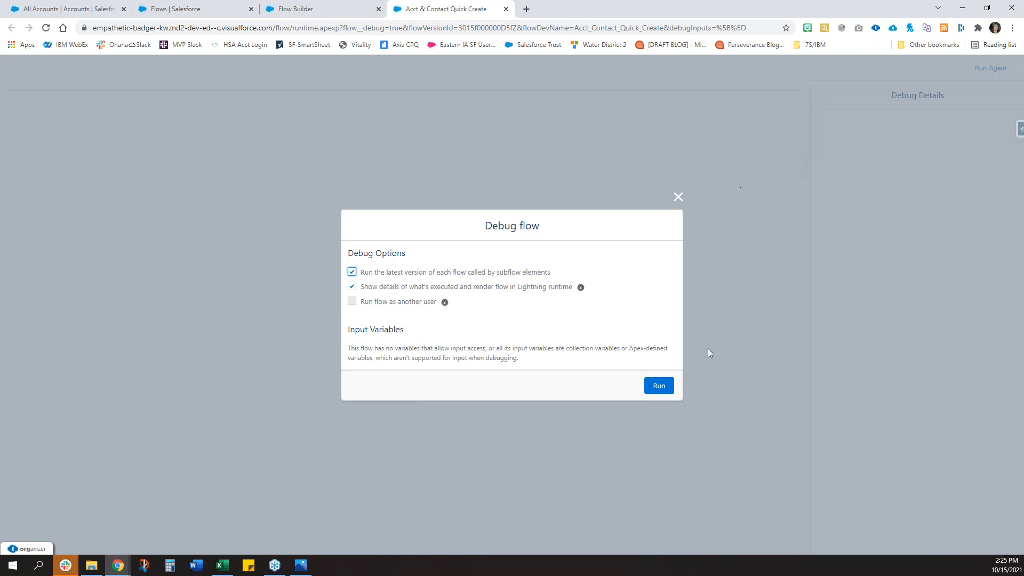
left_click(674, 391)
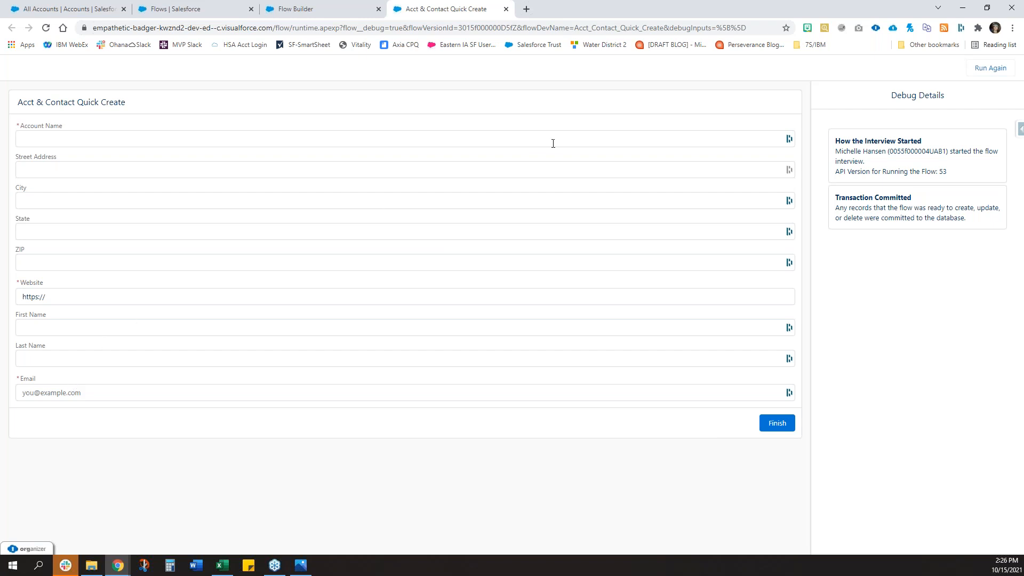
left_click(506, 9)
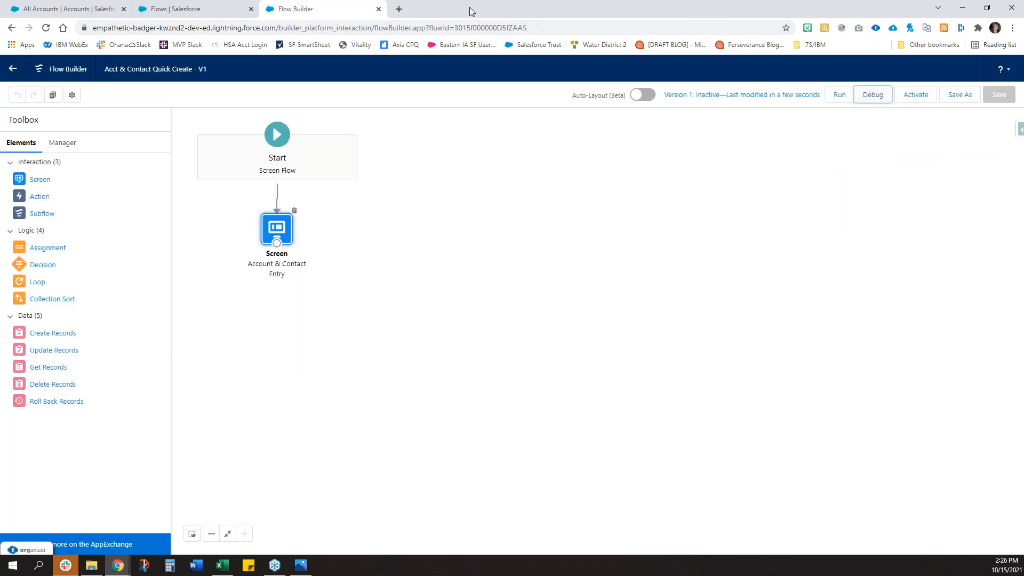
Step: Add a Display Text component above Account Name on the Account & Contact Entry screen, with API name Account_Info
double_click(289, 233)
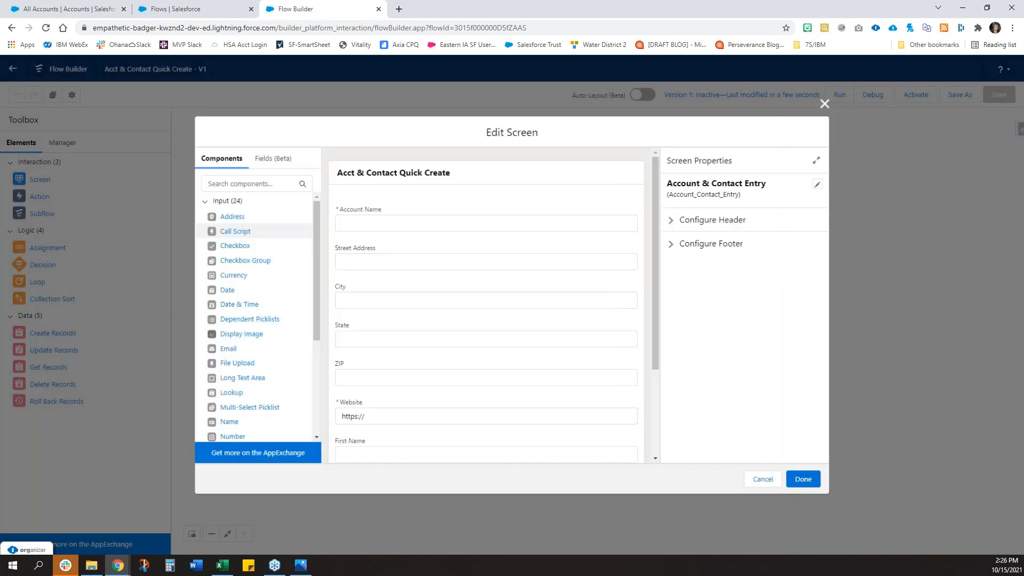
left_click_drag(314, 222, 316, 364)
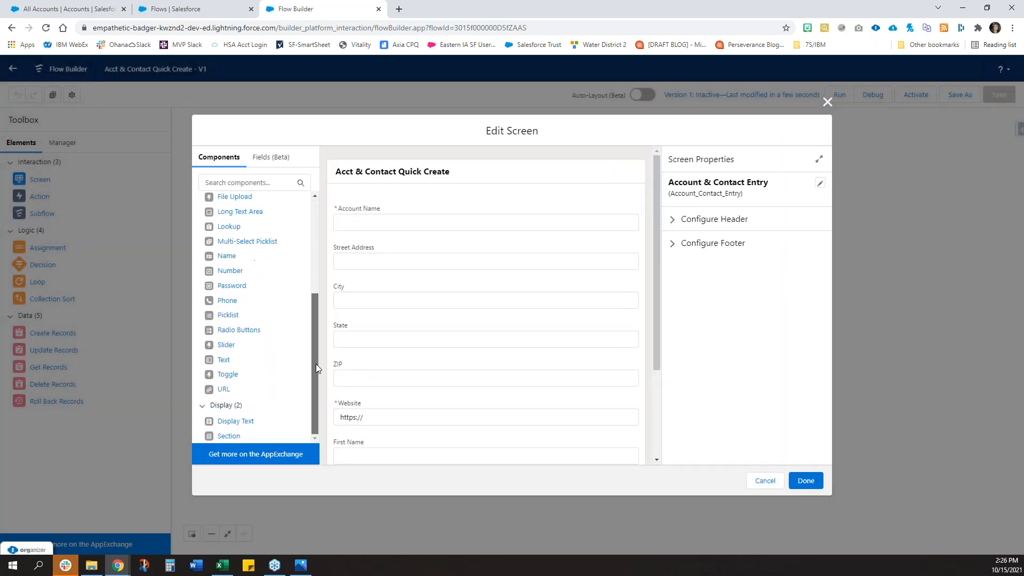
left_click_drag(244, 421, 414, 204)
left_click(691, 200)
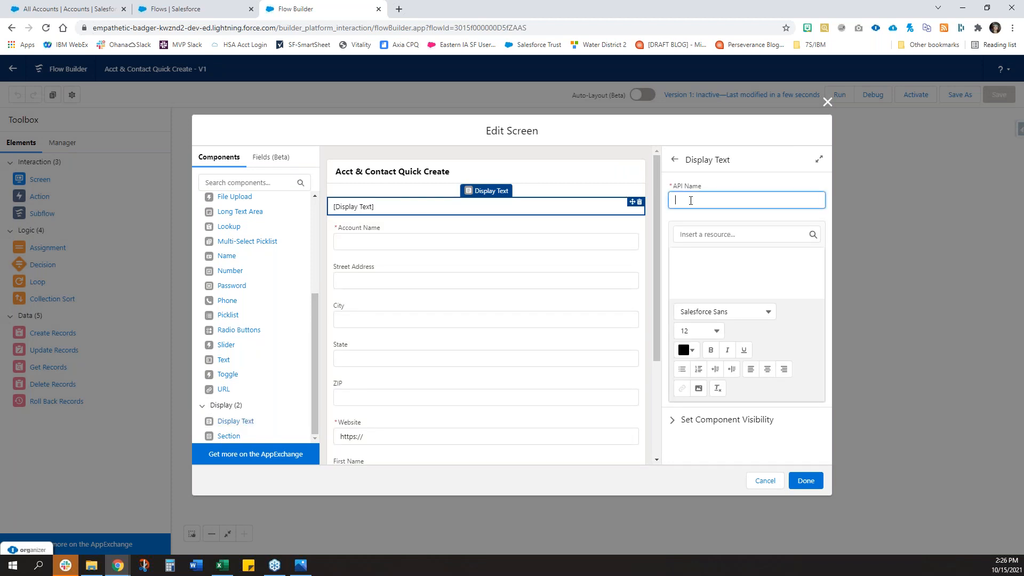
type("Account Info")
left_click(745, 272)
left_click(706, 200)
key("Delete")
type("_")
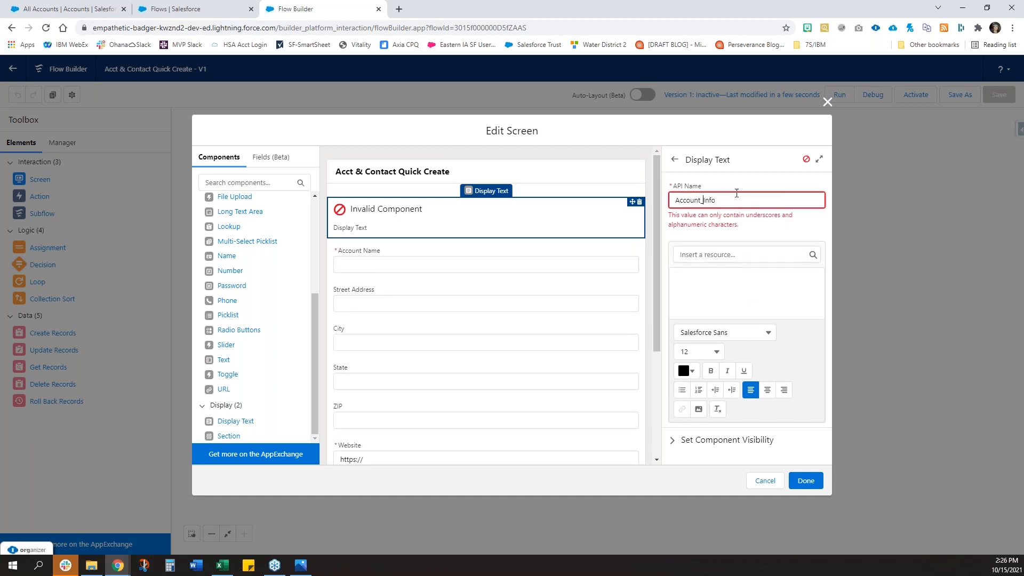
Step: Enter "Account Information" as the display text and make it bold and underlined
left_click(723, 285)
type("Account Information")
key("ctrl+a")
left_click(743, 351)
left_click(713, 352)
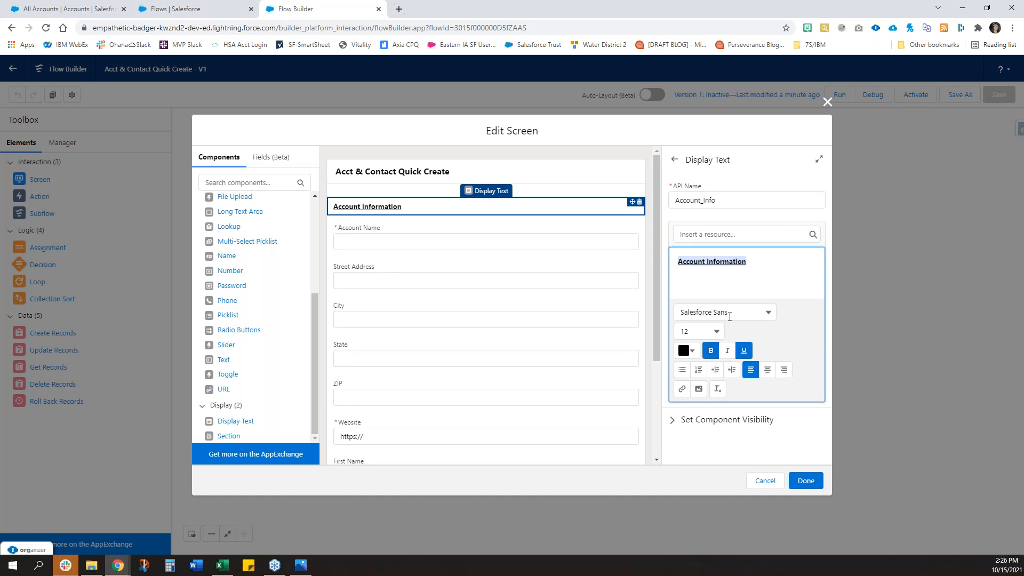
Step: Format the Account Information heading at font size 20 in green (#05A31D), and center it
left_click(688, 351)
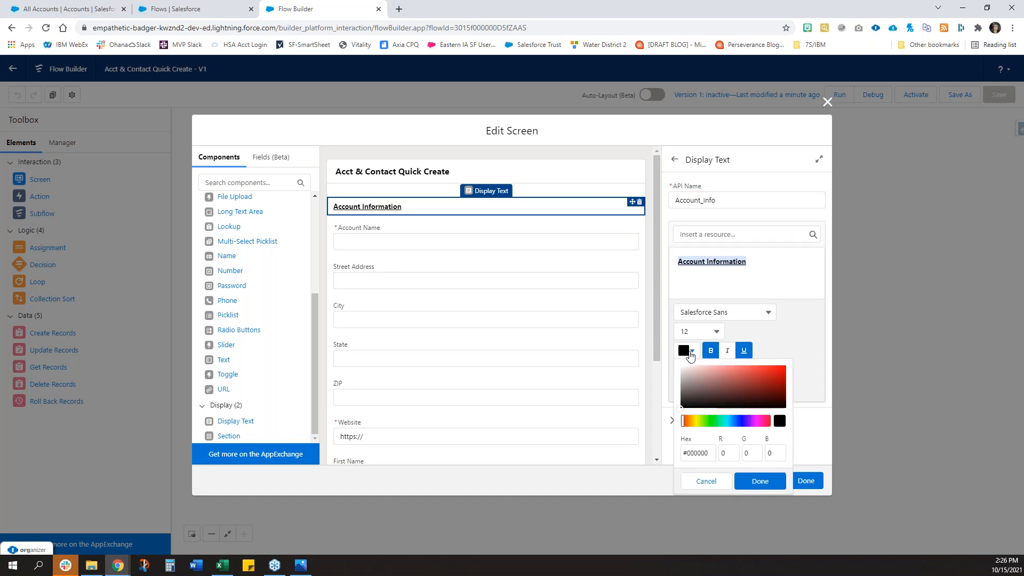
left_click(714, 421)
left_click_drag(780, 379, 783, 382)
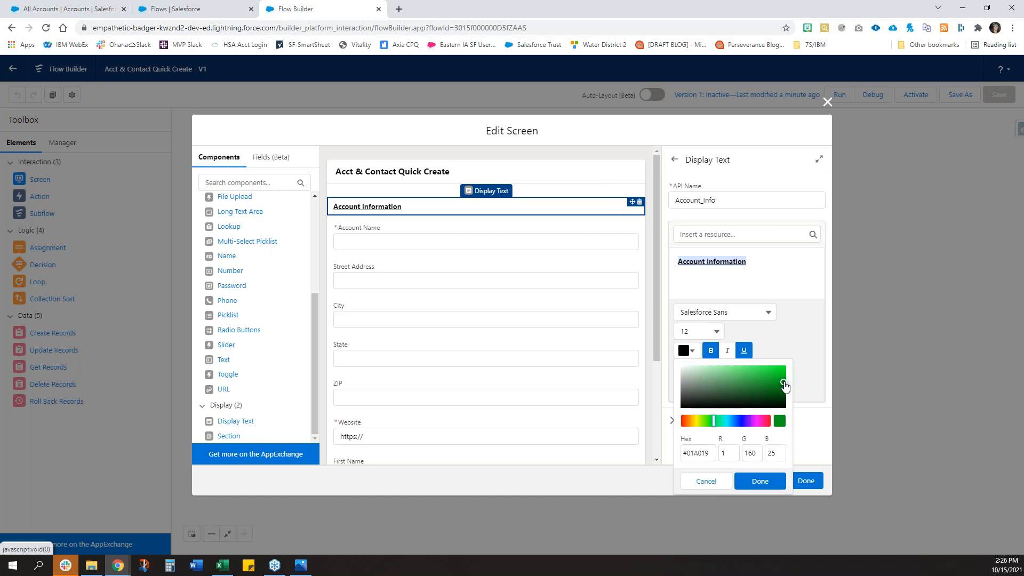
left_click(714, 326)
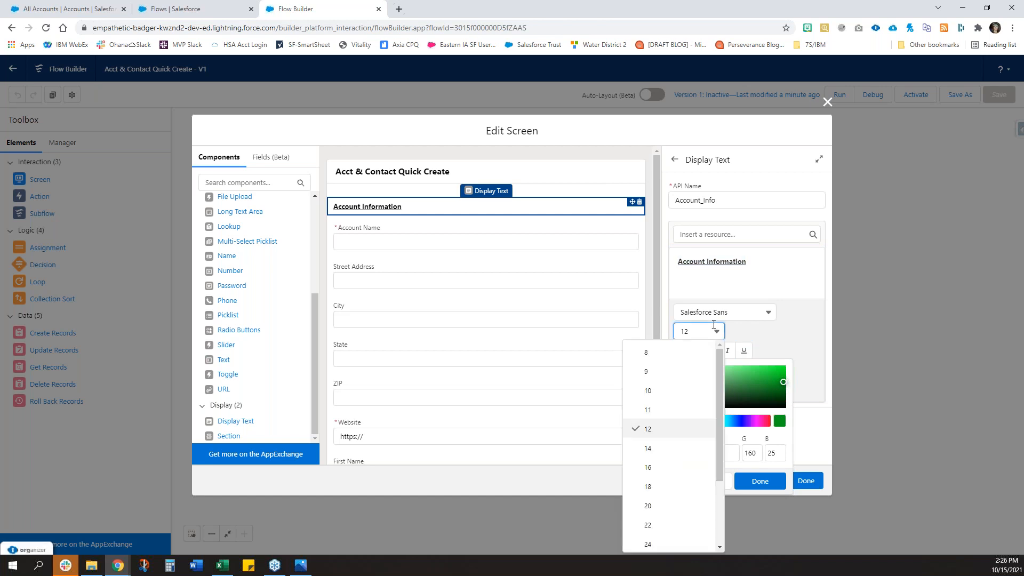
left_click(682, 507)
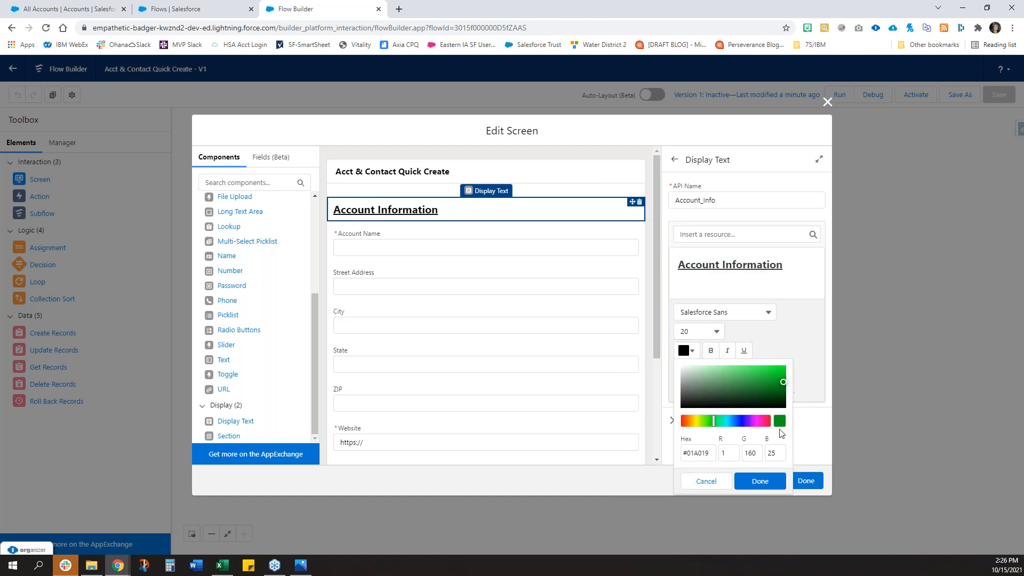
left_click(782, 382)
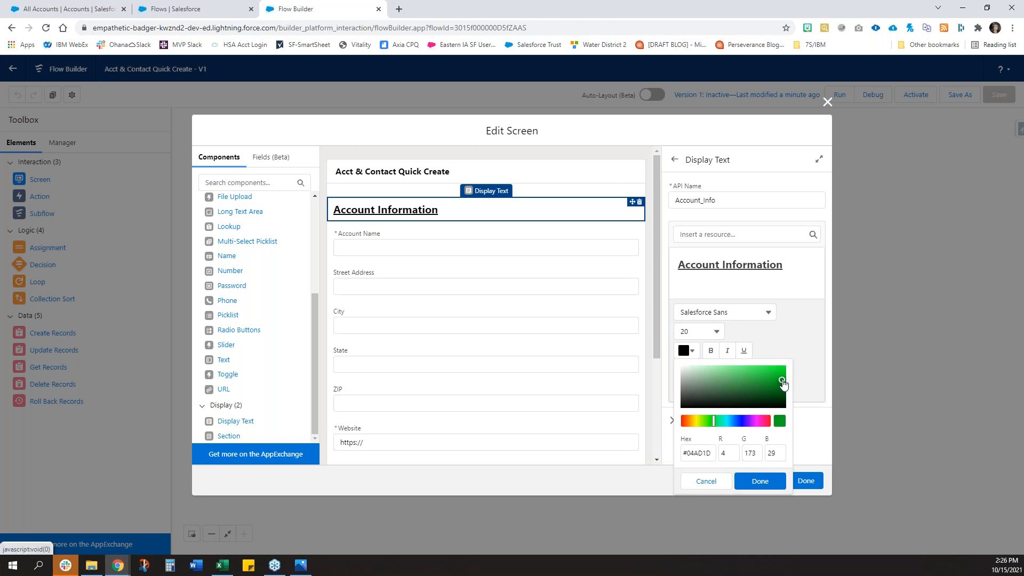
triple_click(754, 258)
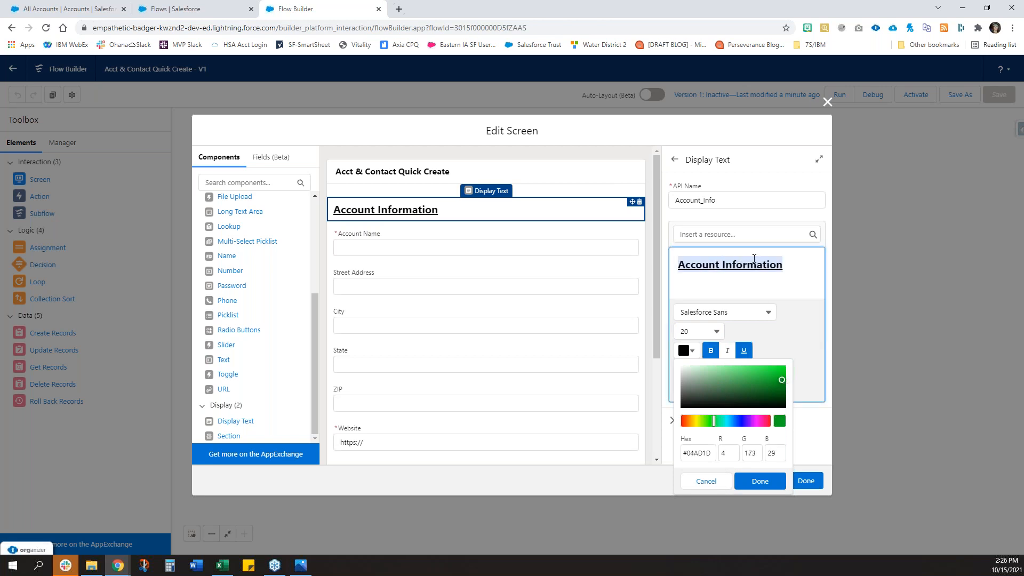
left_click(781, 381)
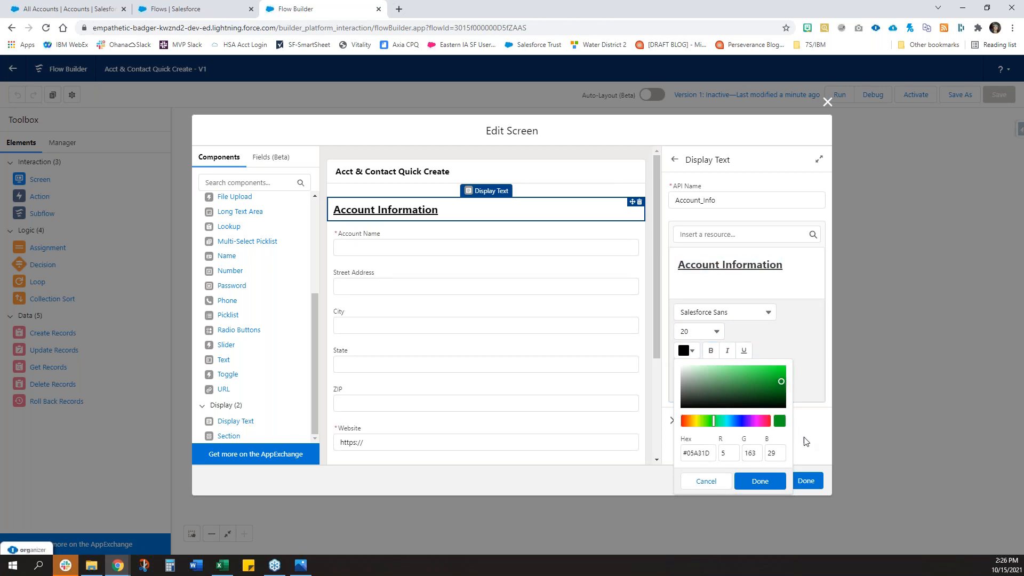
left_click(761, 482)
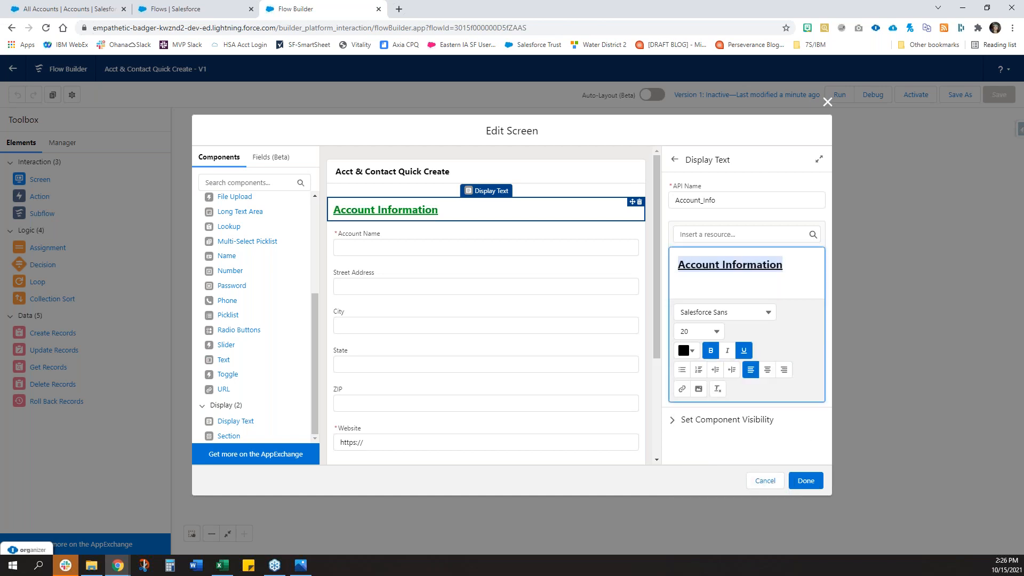
left_click(769, 370)
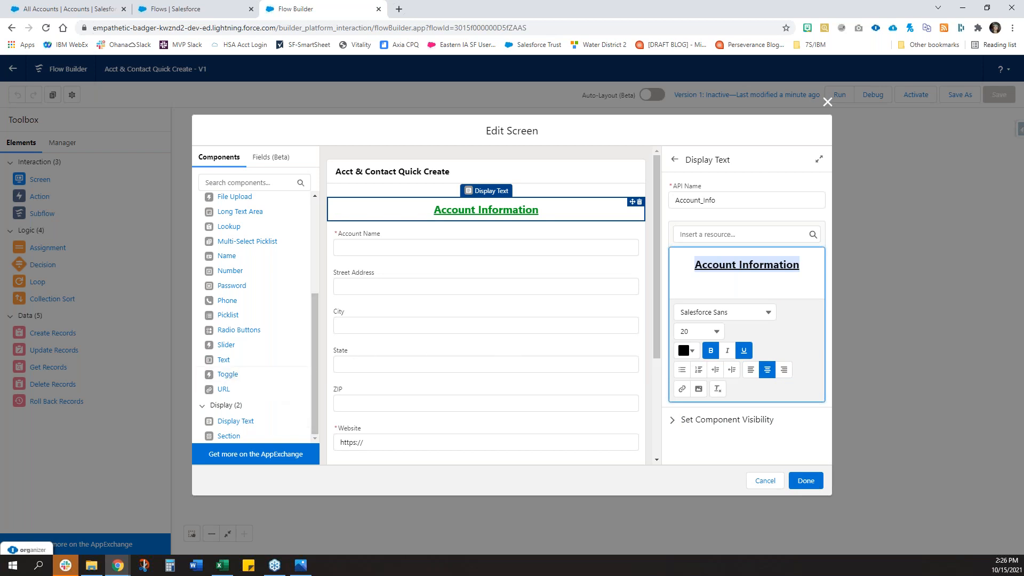
Step: Add a Display Text component between Website and First Name, with API name ContactInfo
scroll(450, 366, "down", 3)
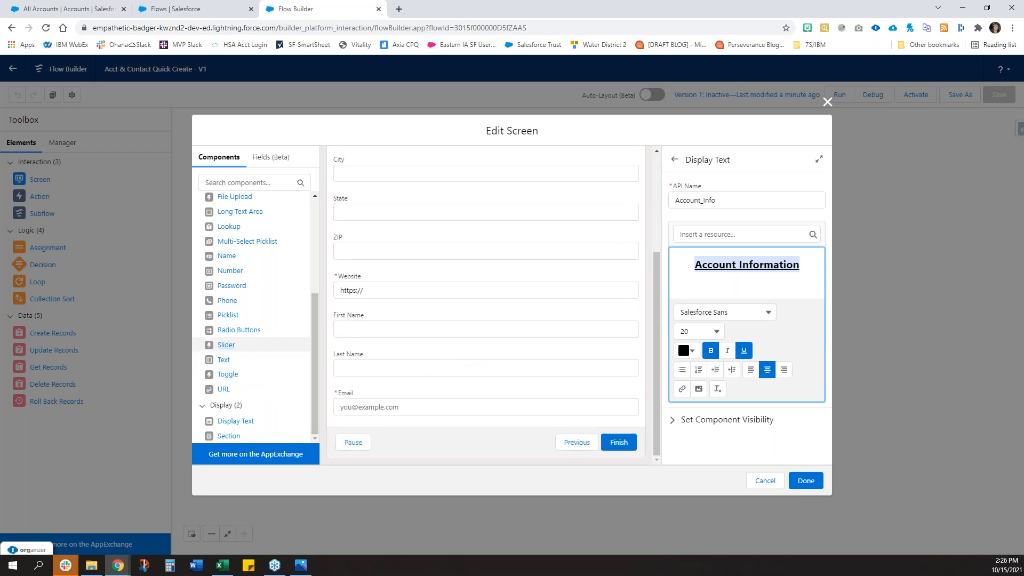
left_click_drag(235, 421, 422, 318)
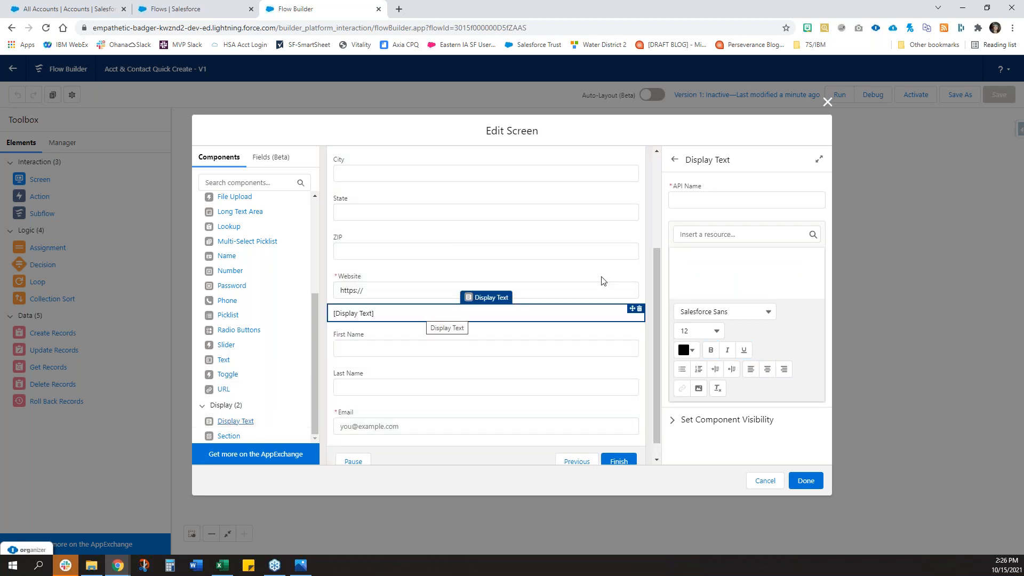
left_click(687, 201)
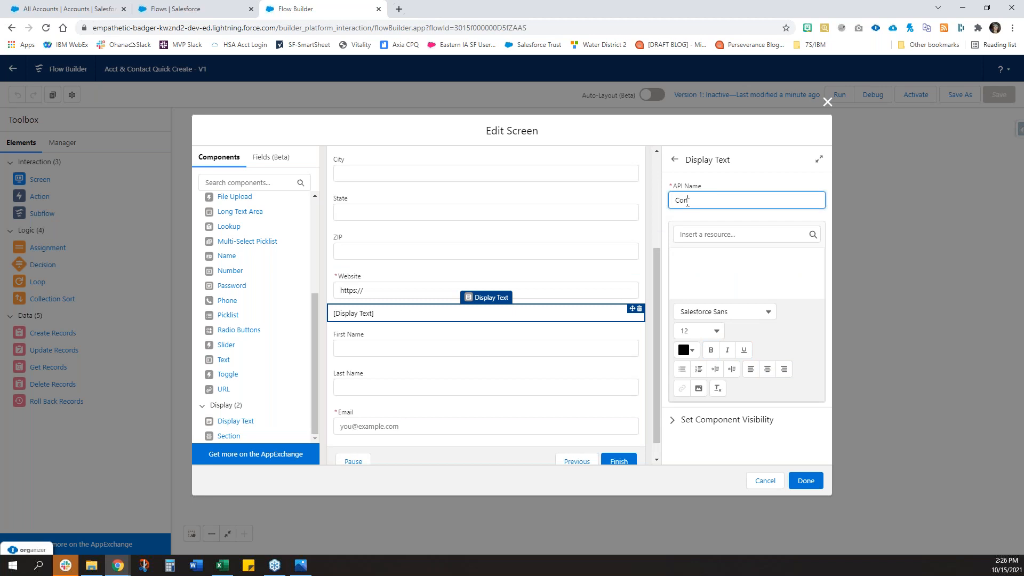
type("ContactInfo")
key("Tab")
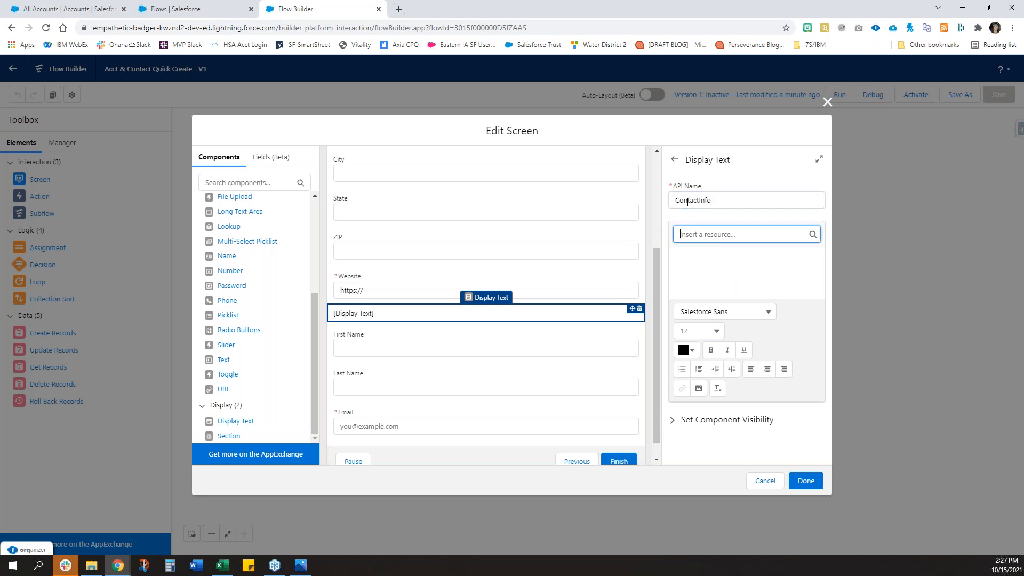
Step: Enter "Contact Information" as the display text and make it bold, underlined and centered
left_click(770, 271)
type("Con")
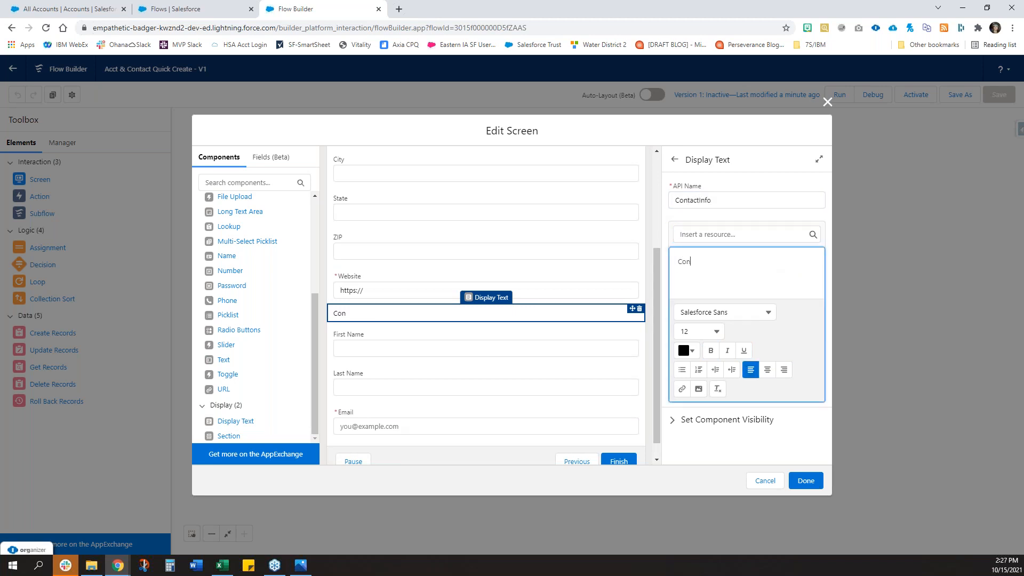
type("tact Informatiojn")
key("BackSpace")
key("BackSpace")
key("ctrl+a")
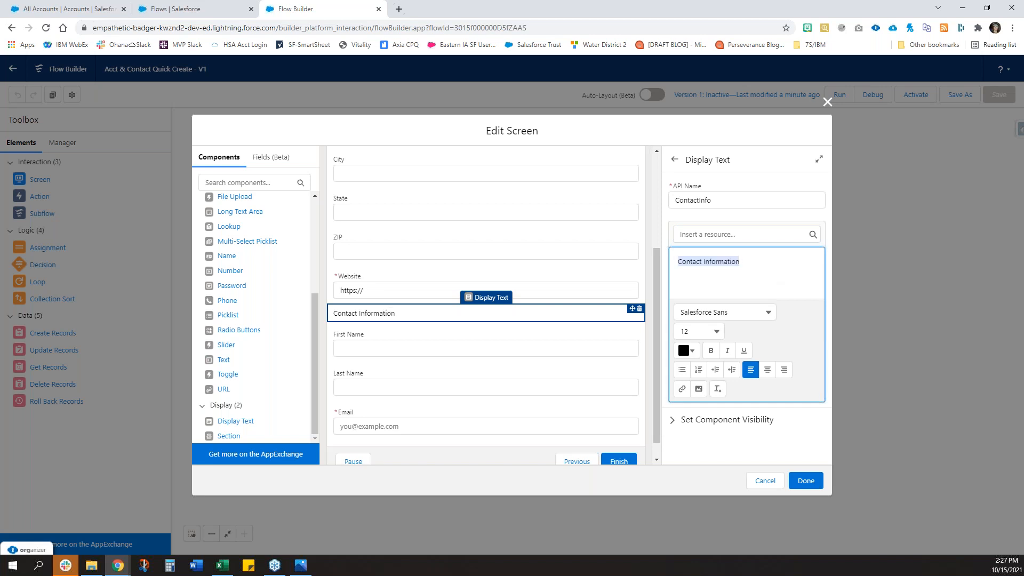
left_click(743, 351)
left_click(711, 351)
left_click(769, 370)
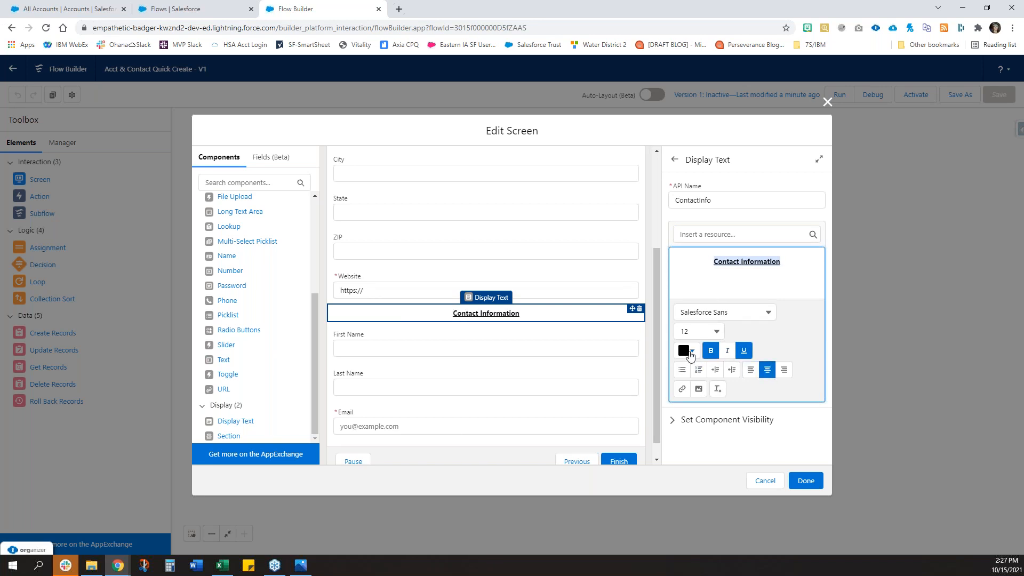
Step: Color the Contact Information heading bright blue at font size 24, and save the screen changes and the flow
left_click(691, 352)
left_click(743, 421)
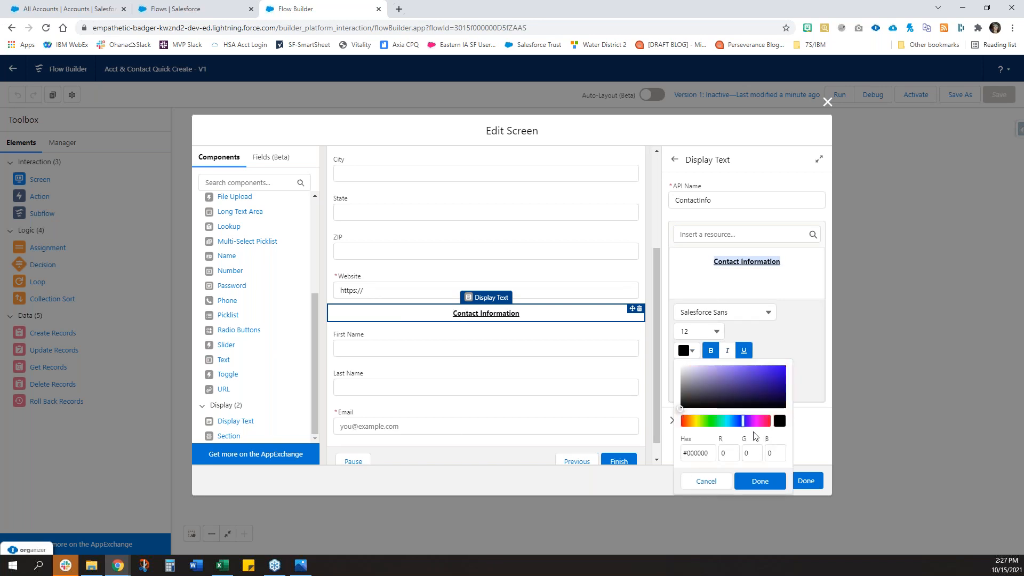
left_click(783, 378)
left_click_drag(785, 381, 786, 367)
left_click(760, 481)
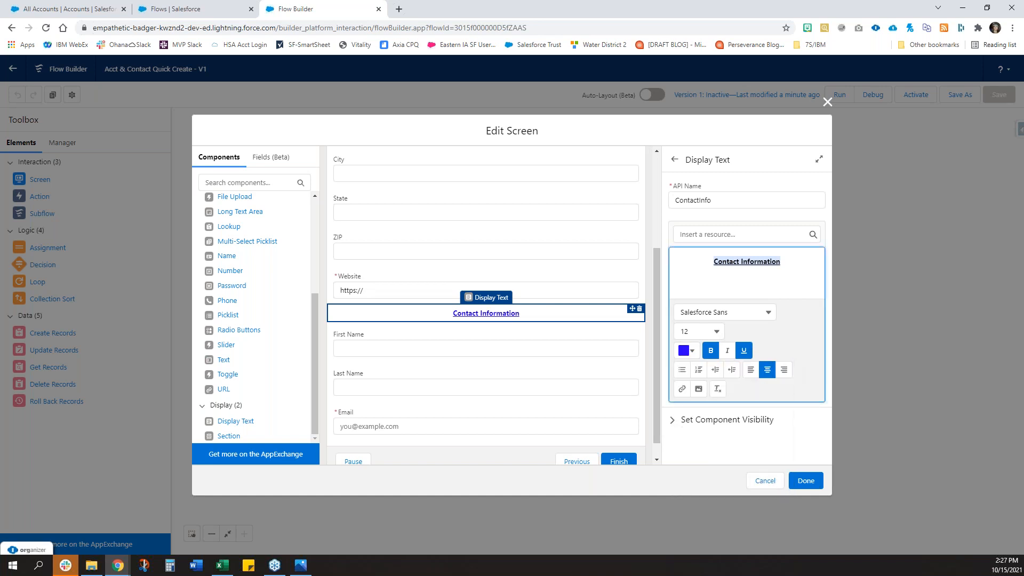
left_click(715, 332)
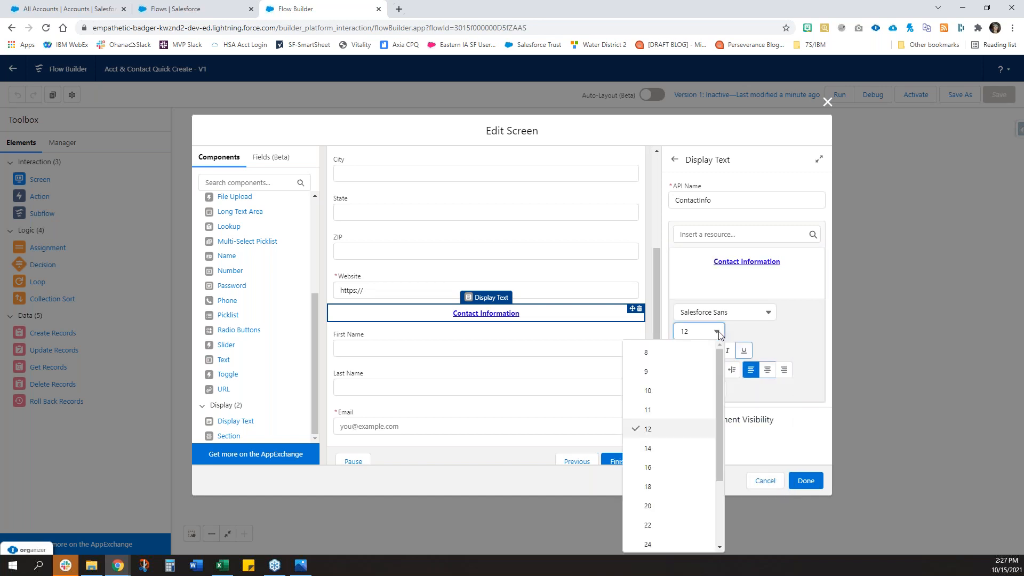
left_click(667, 544)
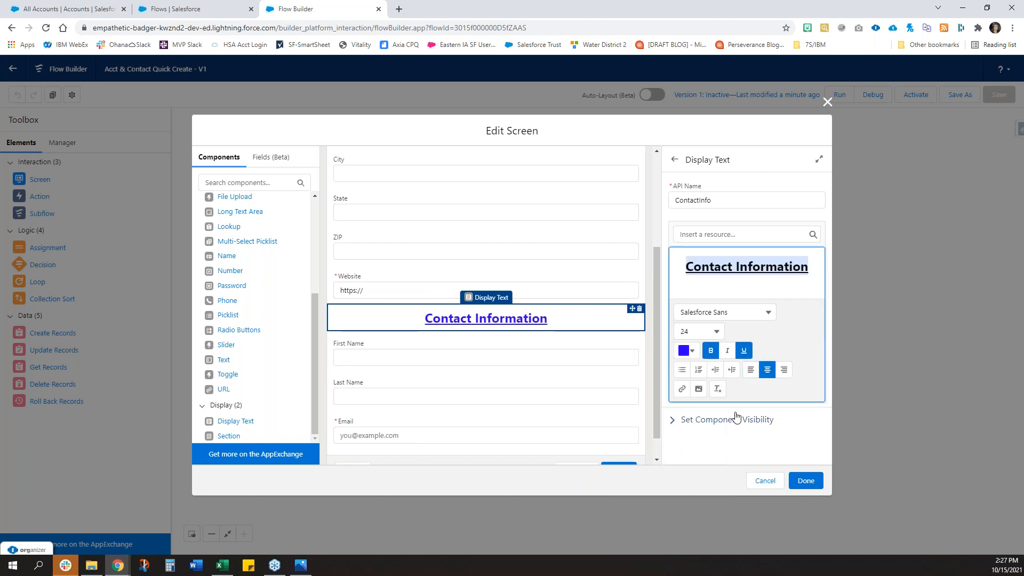
left_click(808, 483)
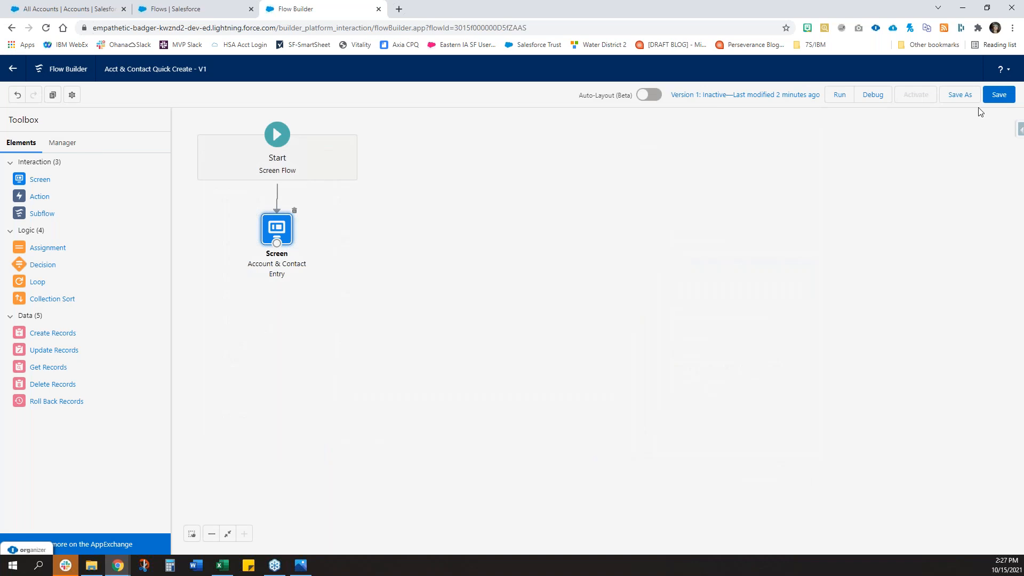
left_click(996, 95)
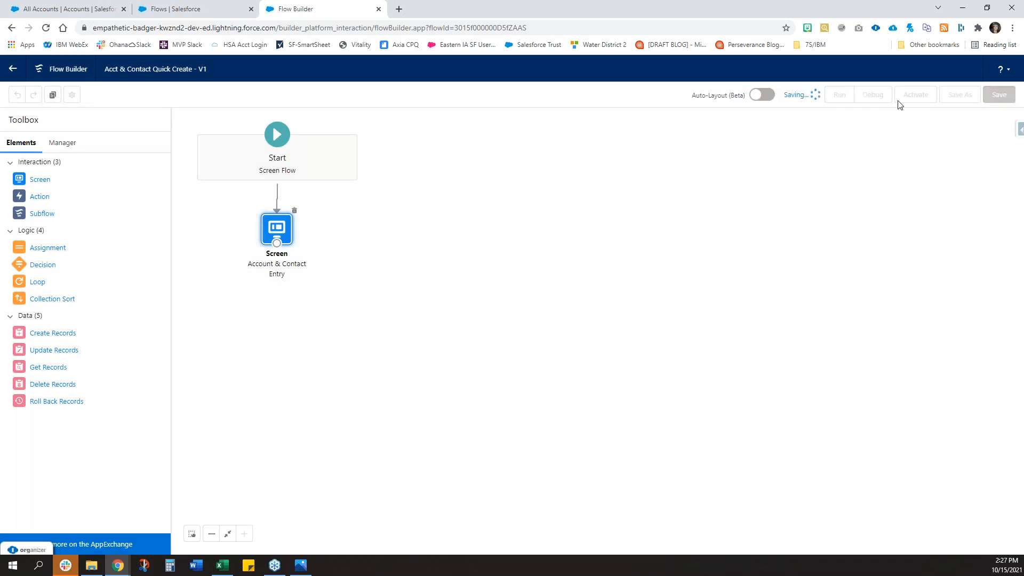
Step: Run the flow in debug mode to check both section headings on the rendered screen, and return to the flow canvas
left_click(873, 95)
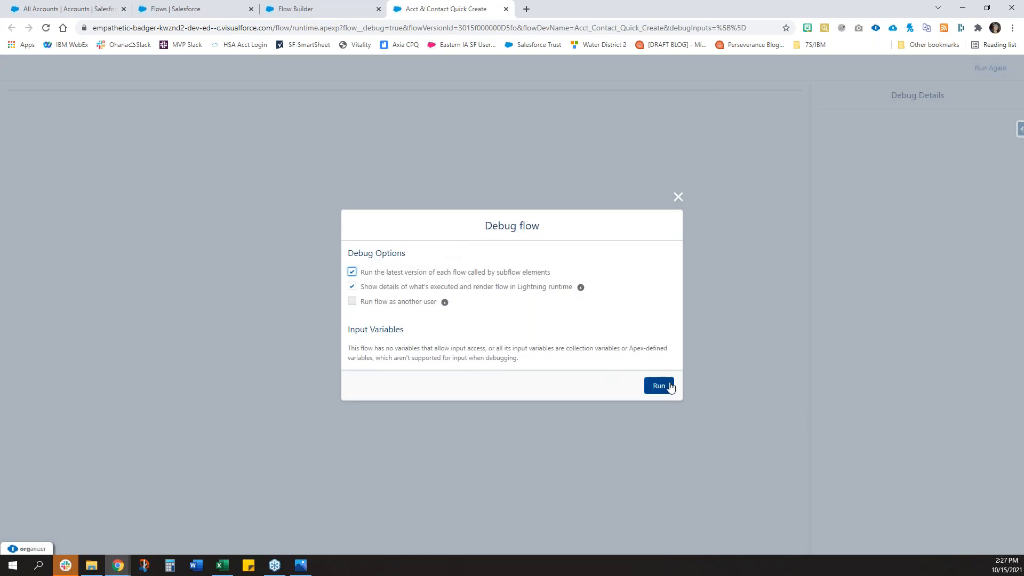
left_click(659, 386)
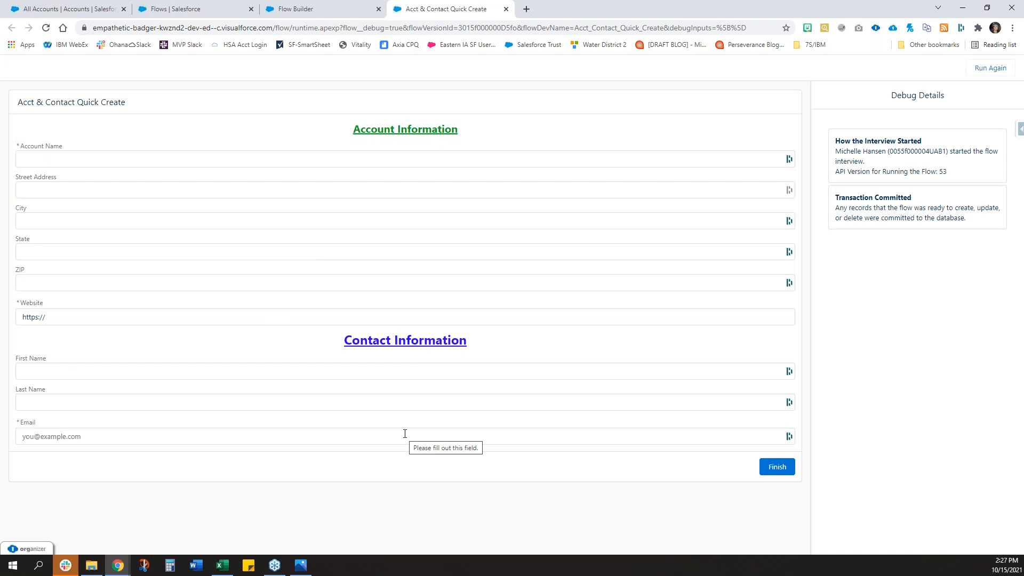
left_click(506, 9)
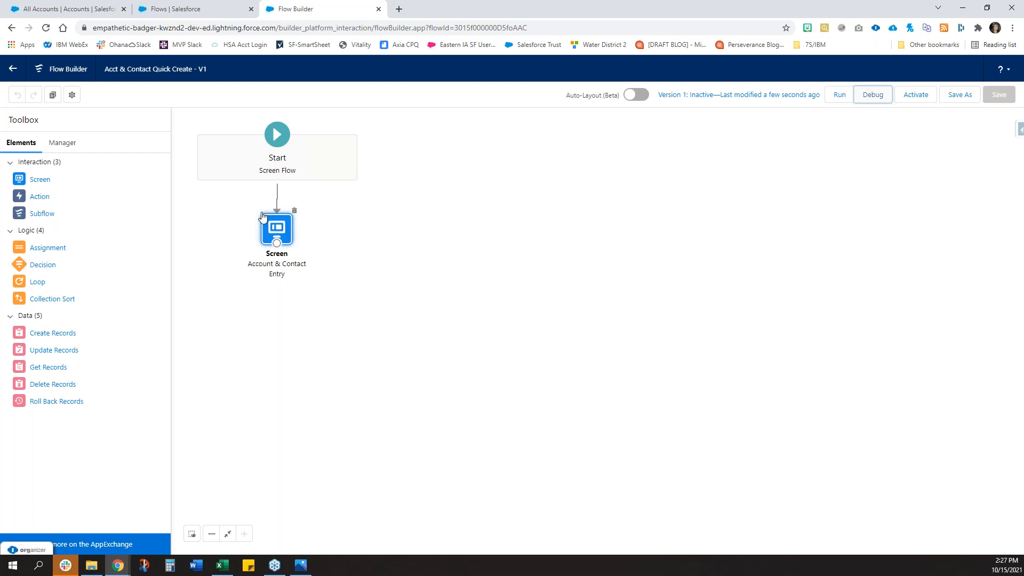
Step: Duplicate the Account & Contact Entry screen element and delete the copy
left_click(52, 96)
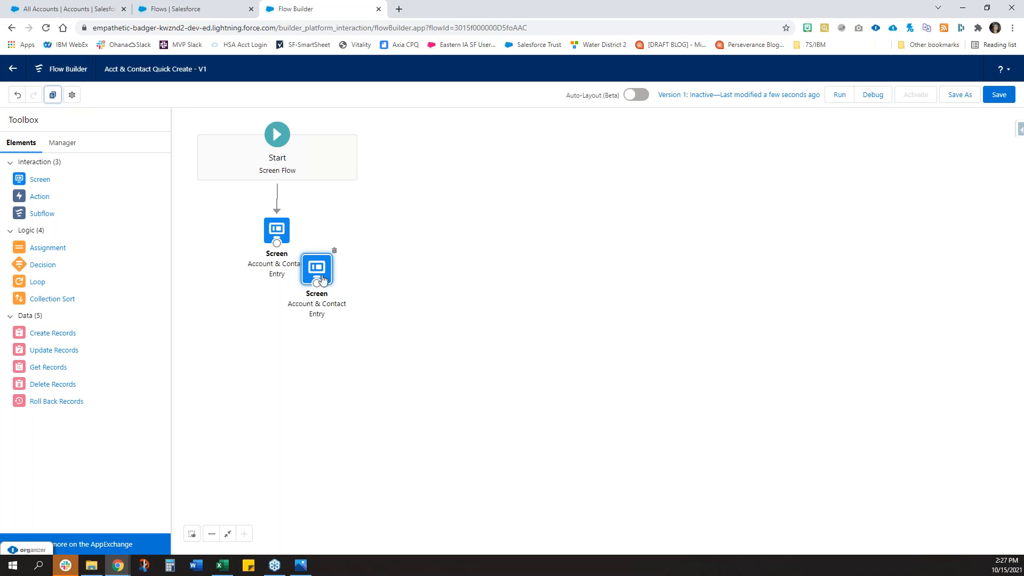
left_click(334, 250)
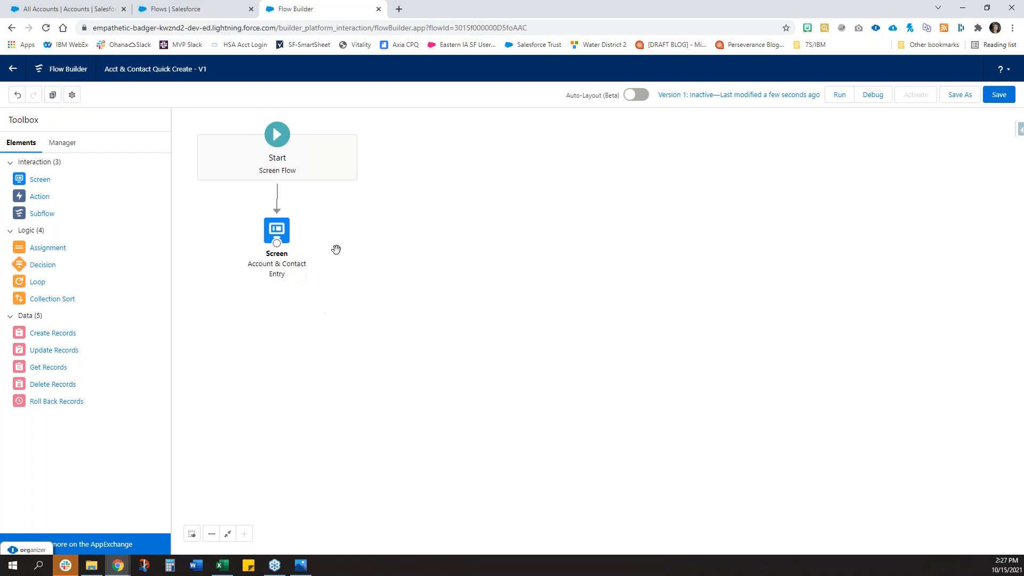
Step: Add a Create Records element labeled "Create Acct" that creates one Account record using separate resources and literal values
left_click_drag(55, 334, 331, 224)
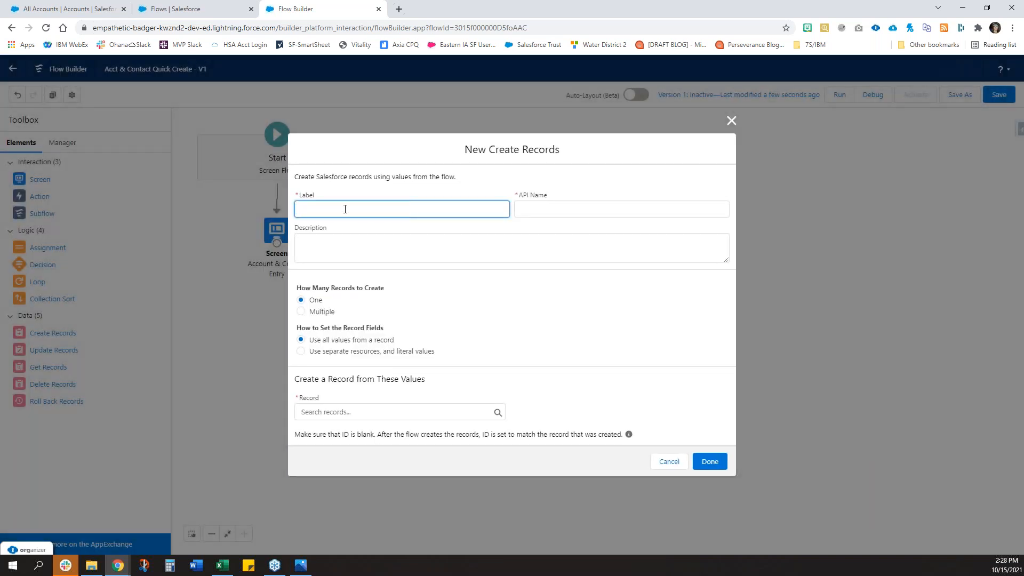
type("Create Acct")
left_click(339, 354)
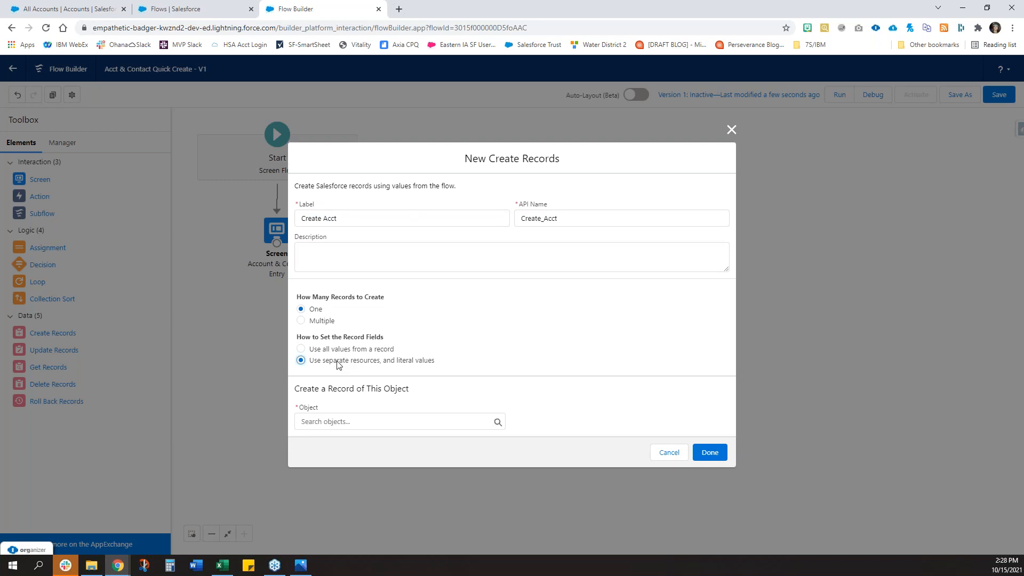
left_click(359, 423)
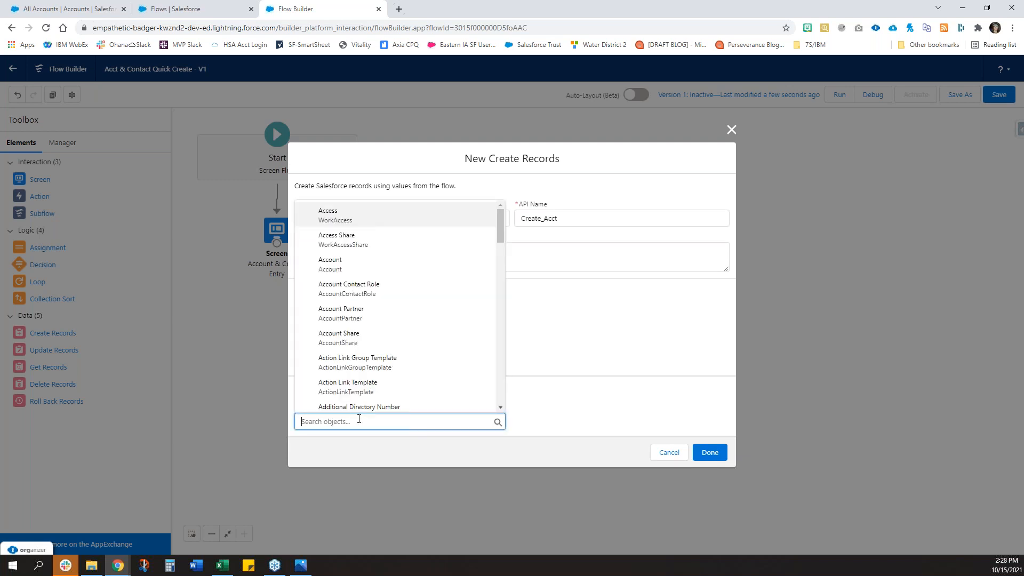
left_click(366, 271)
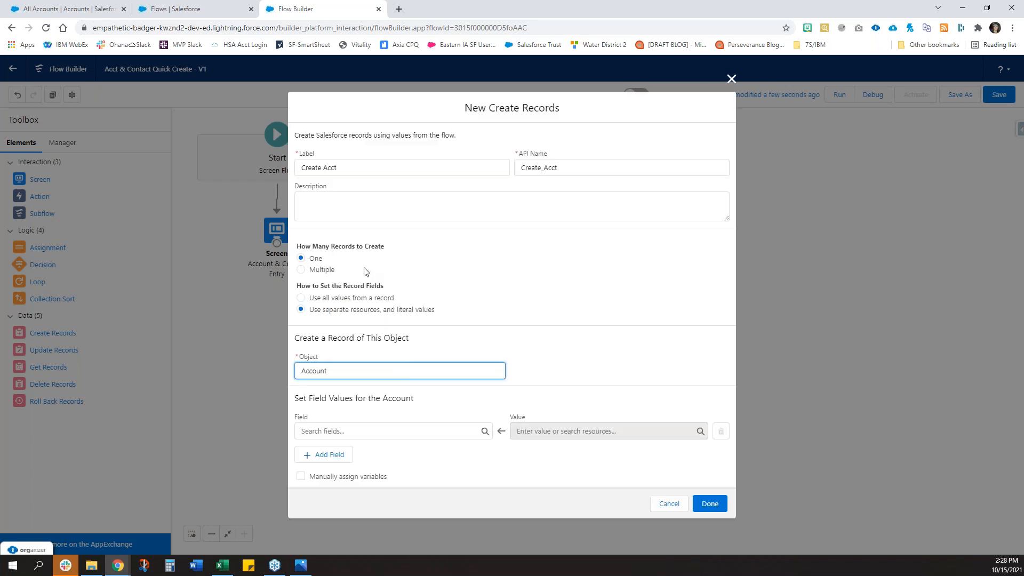
Step: Choose Name and BillingStreet as the first two fields to set on the new Account record
left_click(394, 431)
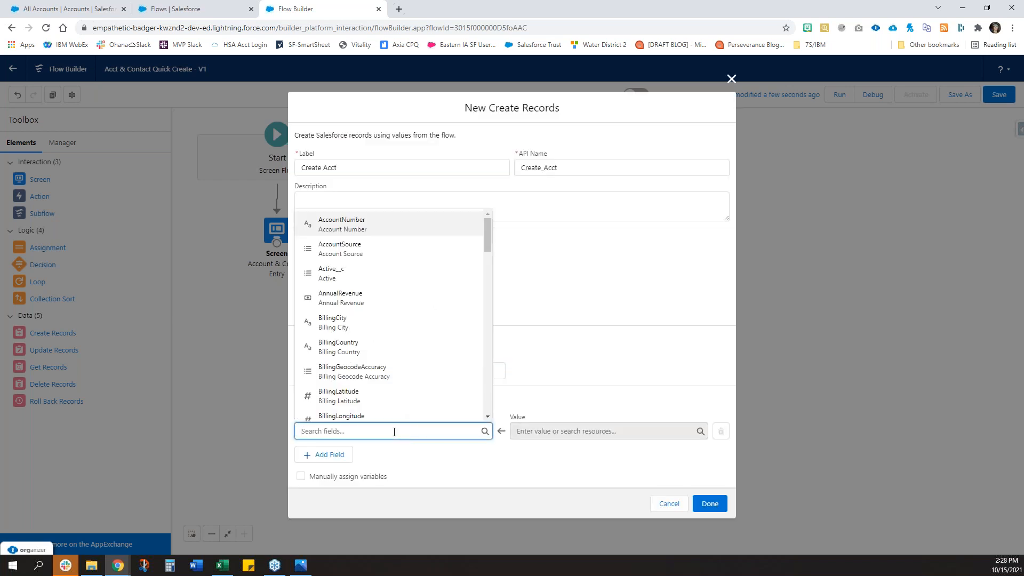
type("name")
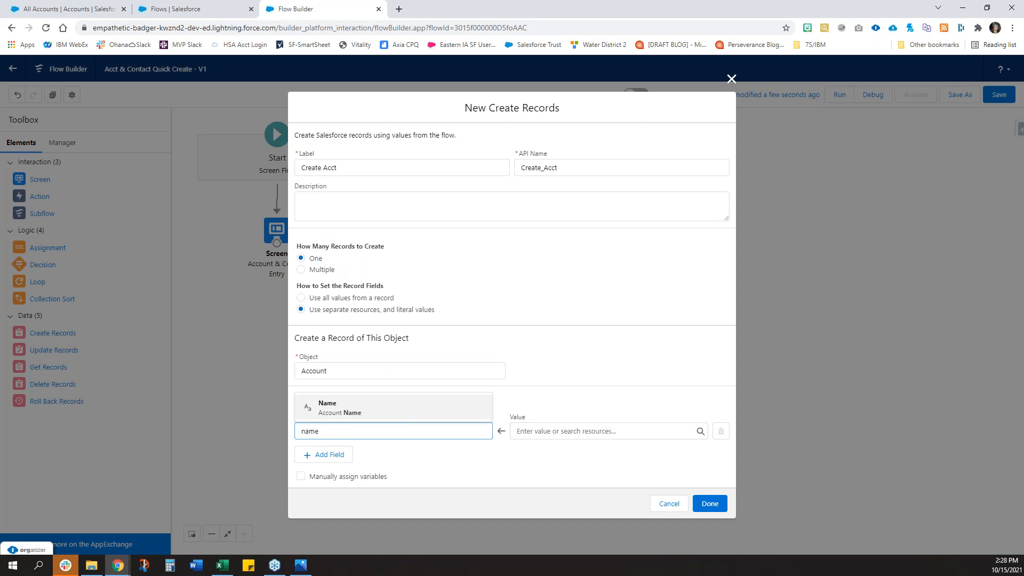
left_click(331, 407)
left_click(327, 455)
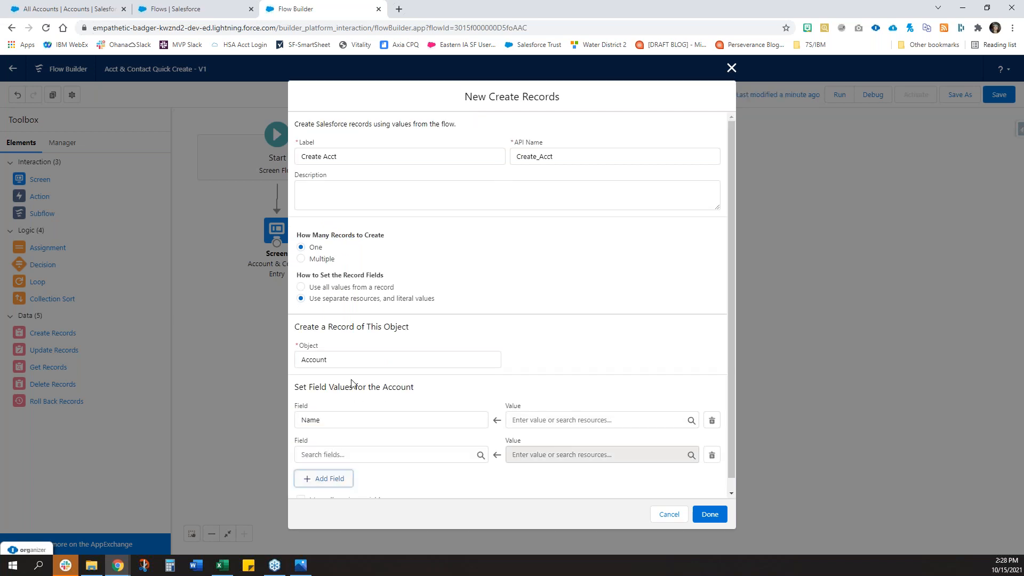
left_click(347, 453)
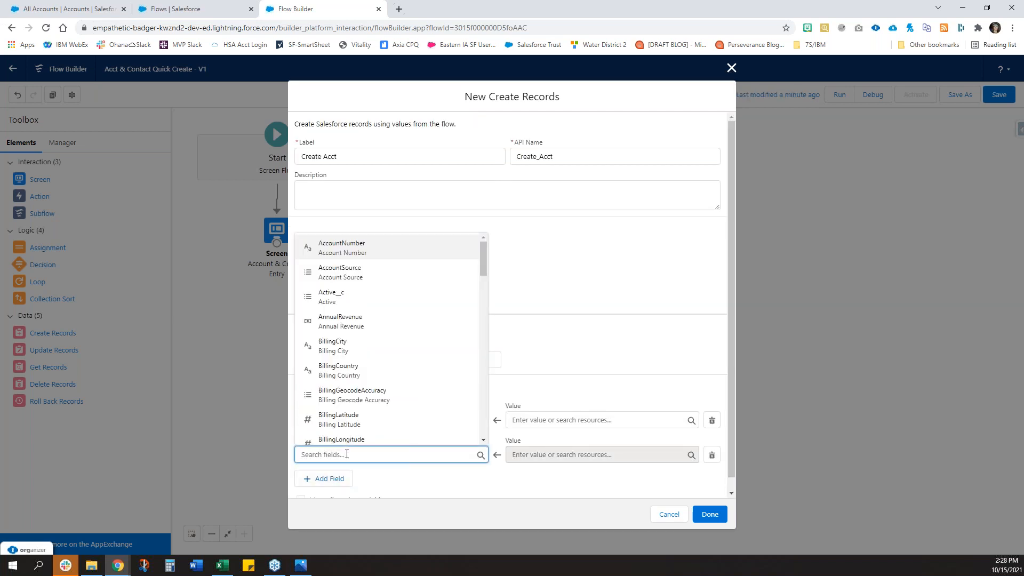
type("street")
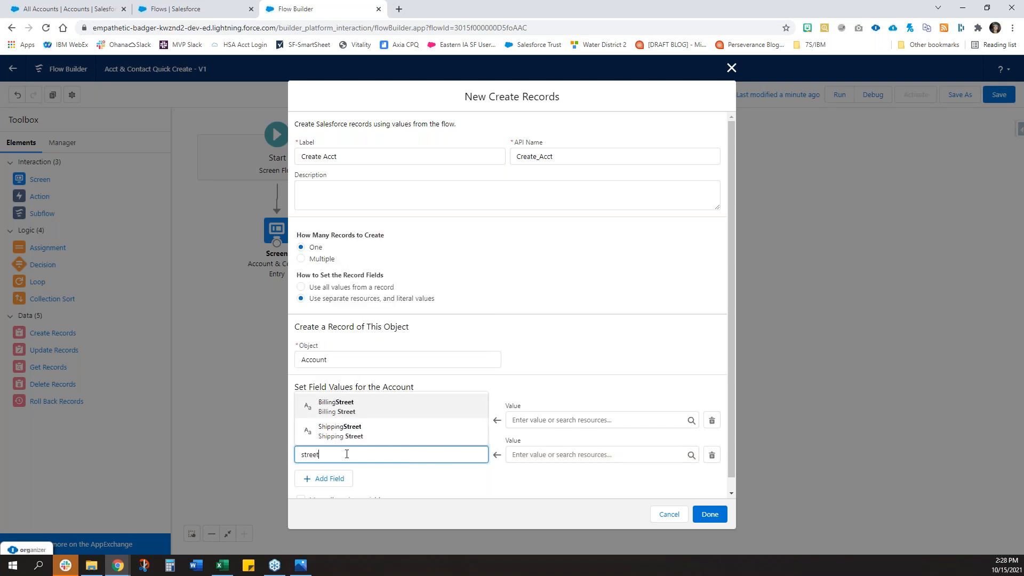
left_click(355, 412)
Step: Add four more empty field rows to the Account field values
left_click(341, 476)
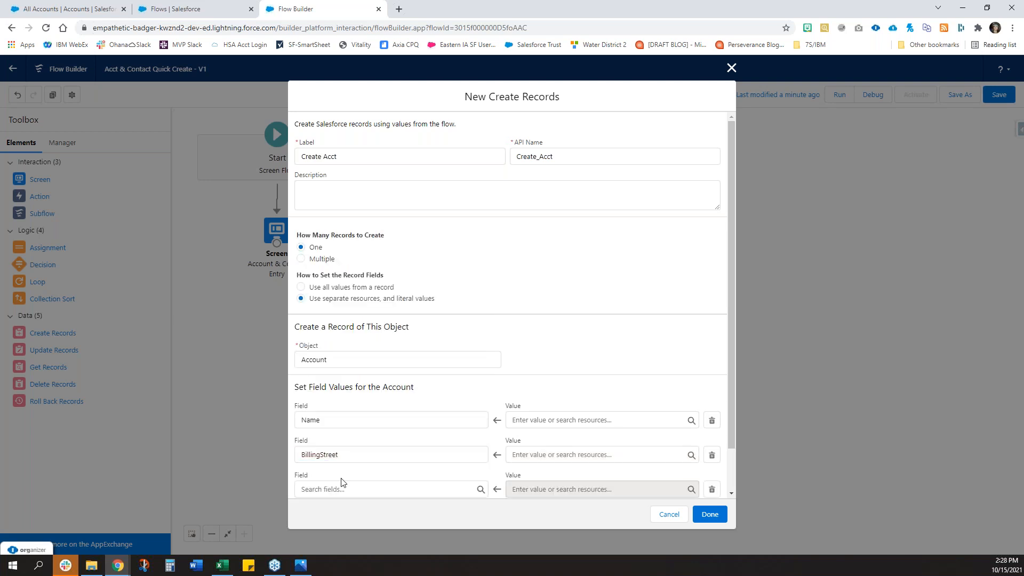
scroll(342, 479, "down", 1)
left_click(341, 469)
scroll(338, 466, "down", 1)
left_click(338, 465)
scroll(336, 475, "down", 1)
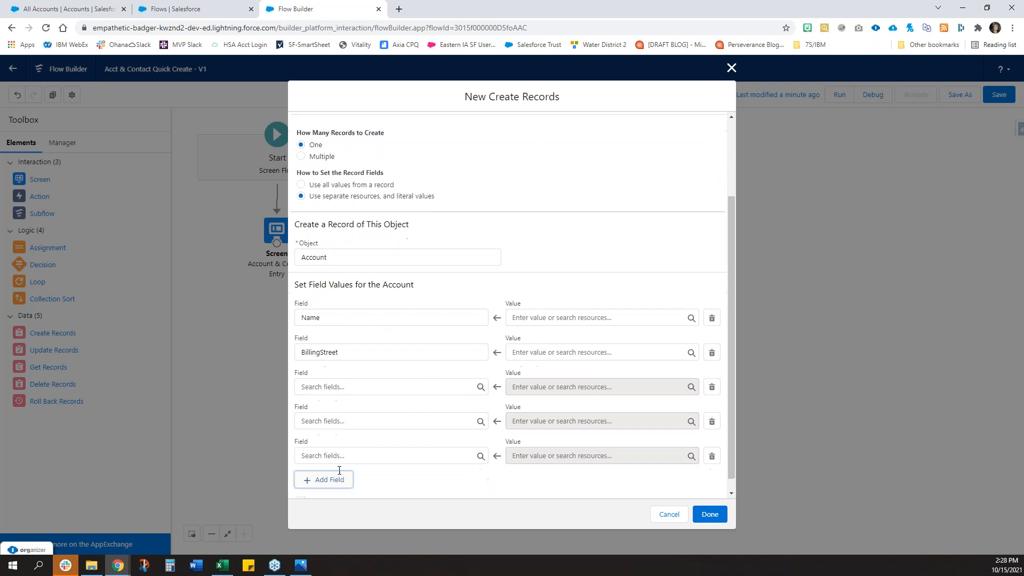
left_click(340, 470)
Step: Choose BillingCity and BillingState as the account fields in the rows below BillingStreet
left_click(339, 373)
type("city")
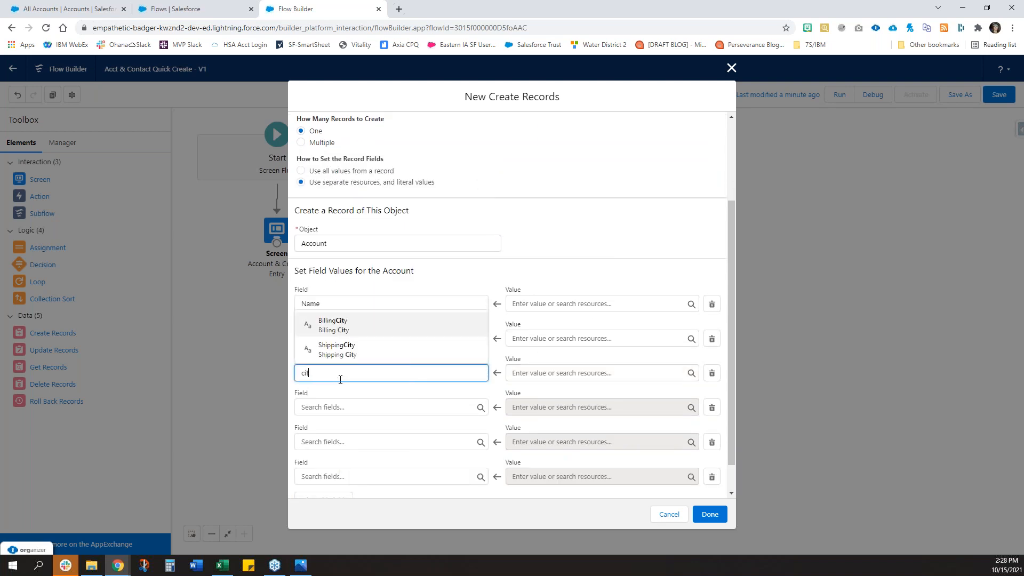
left_click(344, 327)
left_click(350, 407)
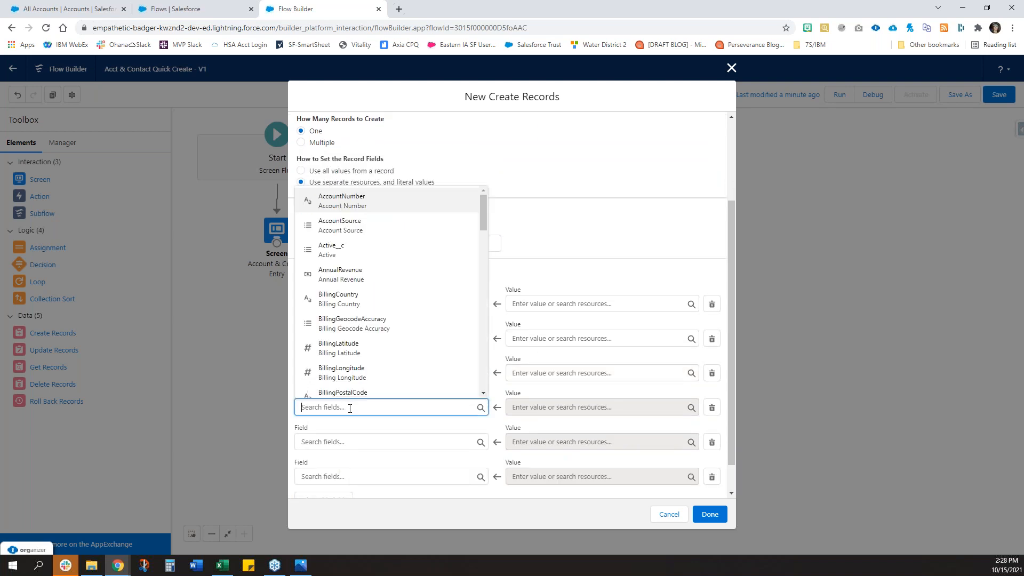
type("stat")
left_click(337, 335)
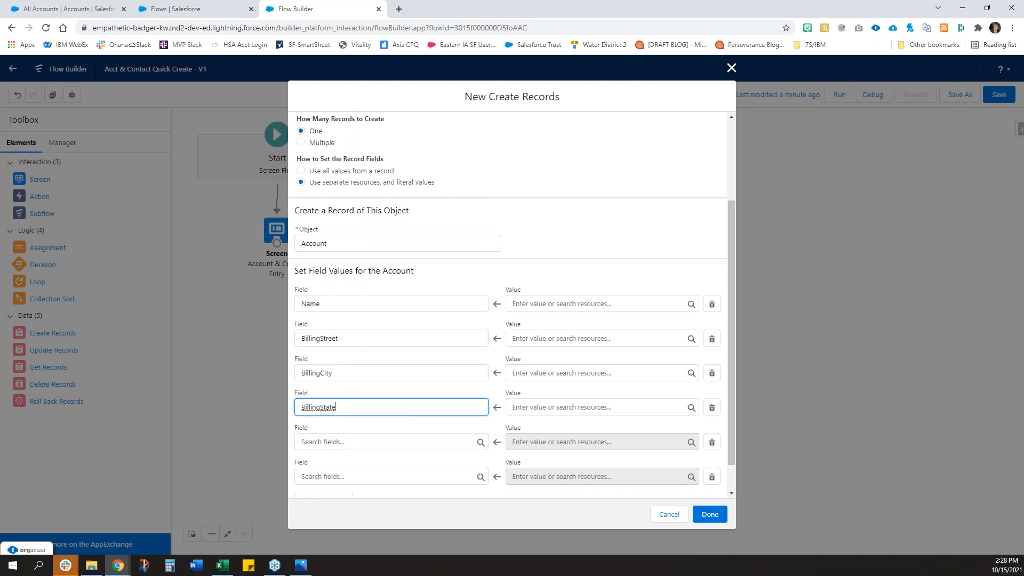
Step: Choose BillingPostalCode and Website as the account fields in the last two rows
left_click(340, 440)
type("zip")
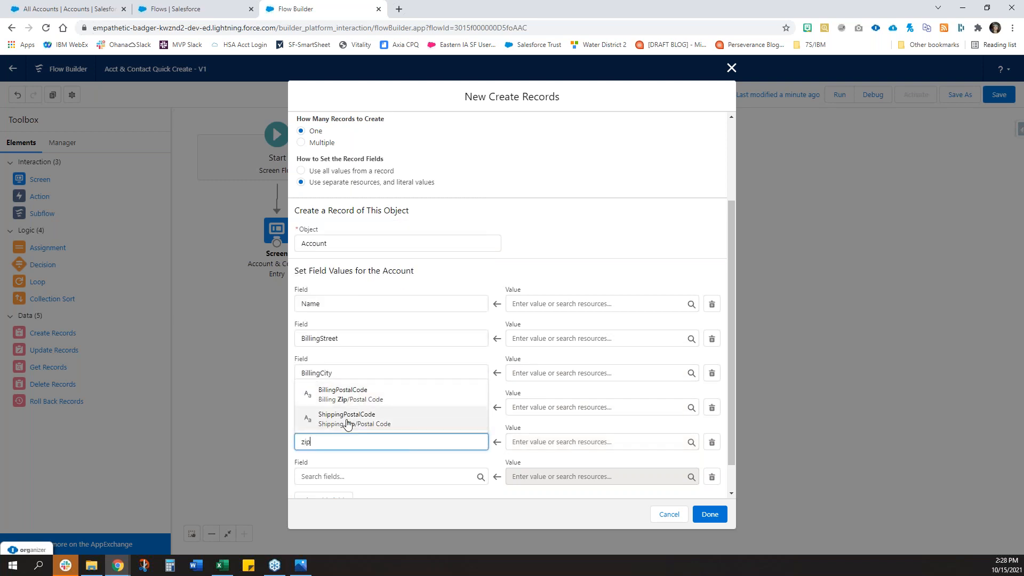
left_click(344, 394)
left_click(347, 476)
type("web")
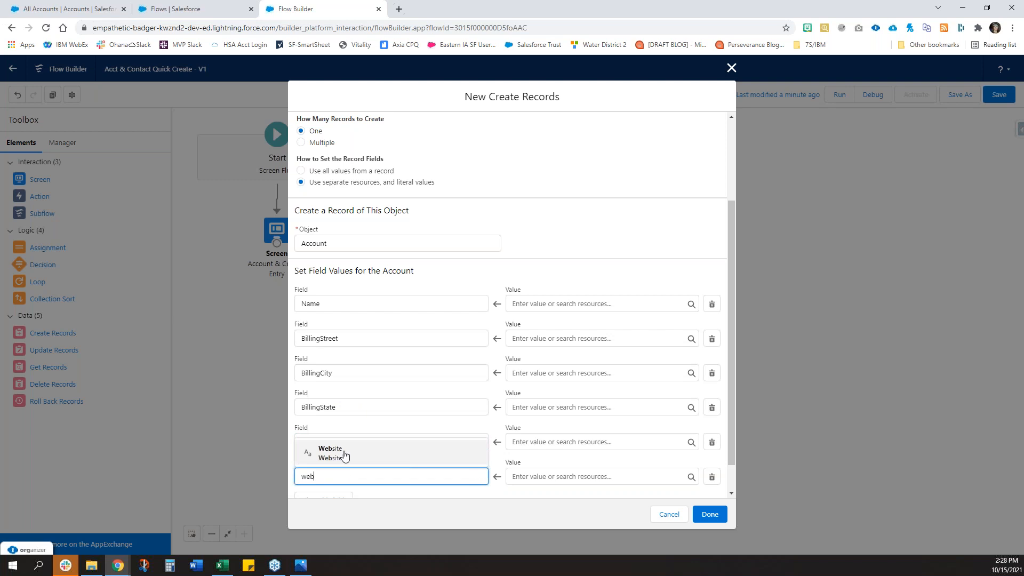
left_click(330, 453)
Step: Map the account's Name to the ui_Account_Name screen component and BillingStreet to Street_Address
scroll(411, 454, "down", 1)
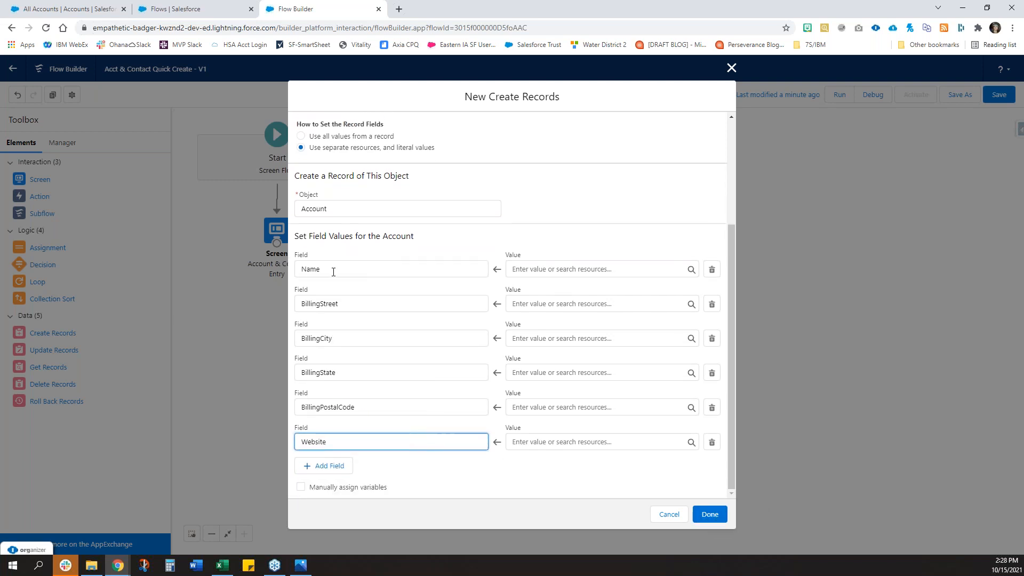
left_click(537, 269)
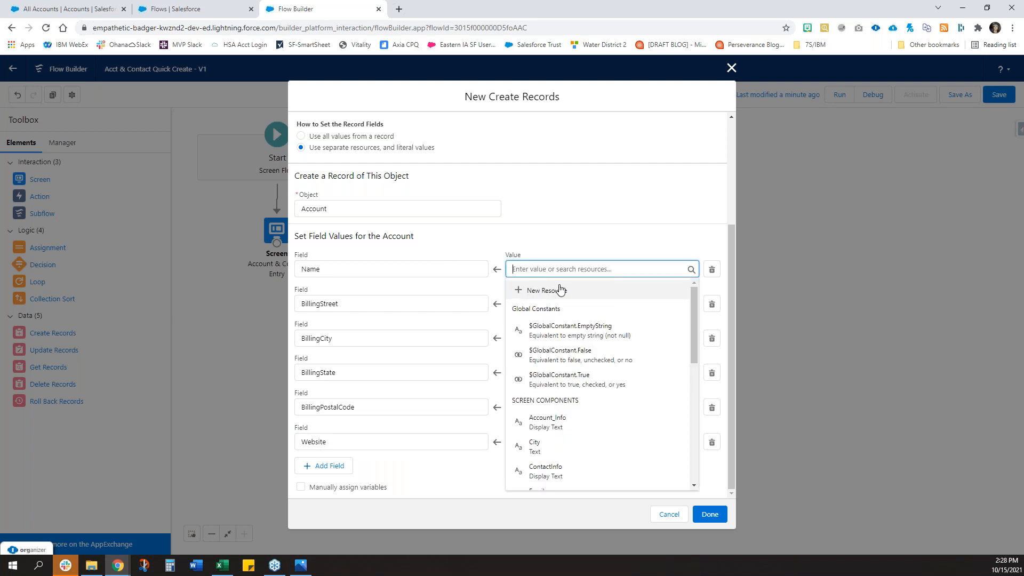
left_click_drag(696, 299, 696, 361)
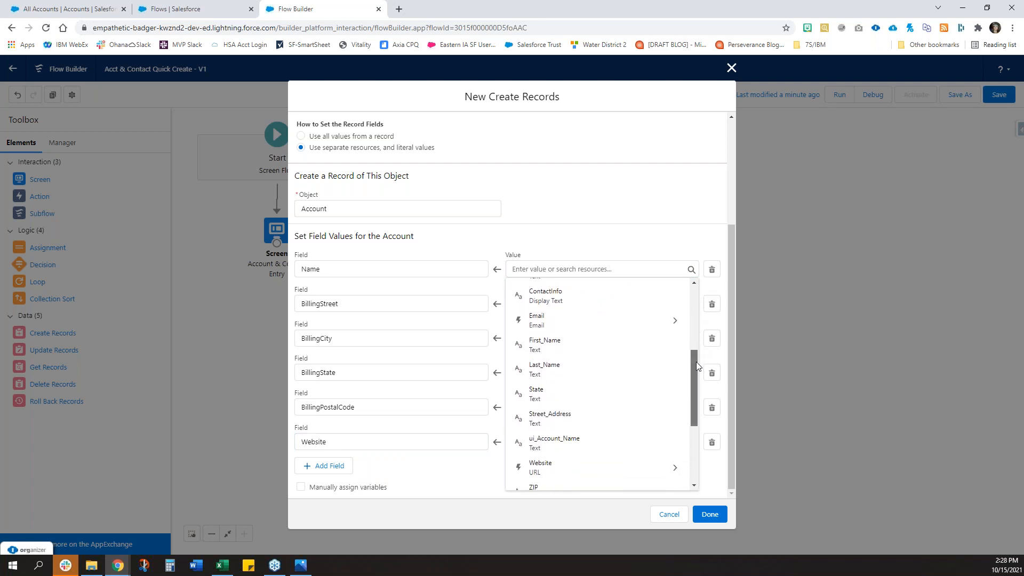
left_click(543, 448)
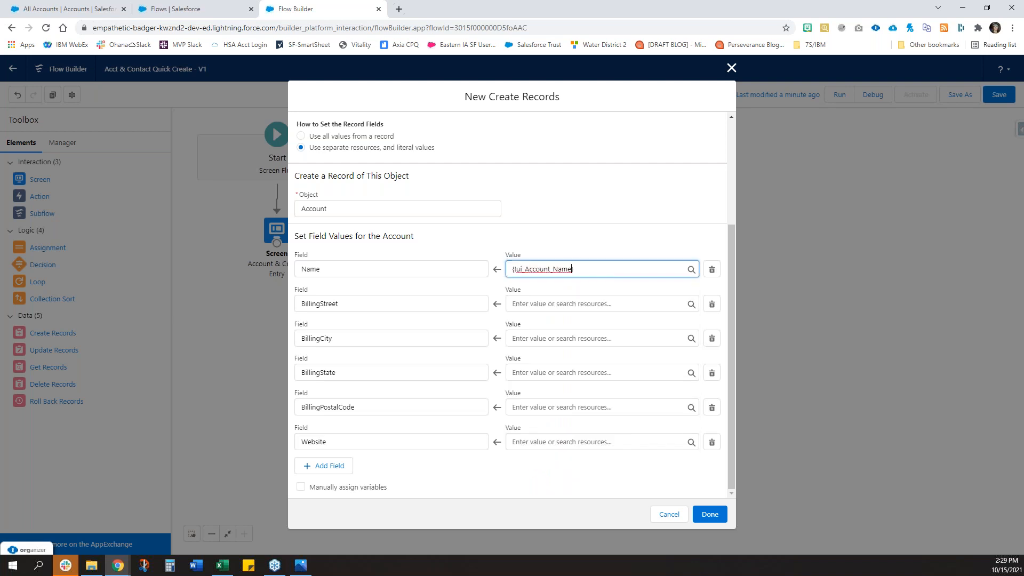
left_click(555, 305)
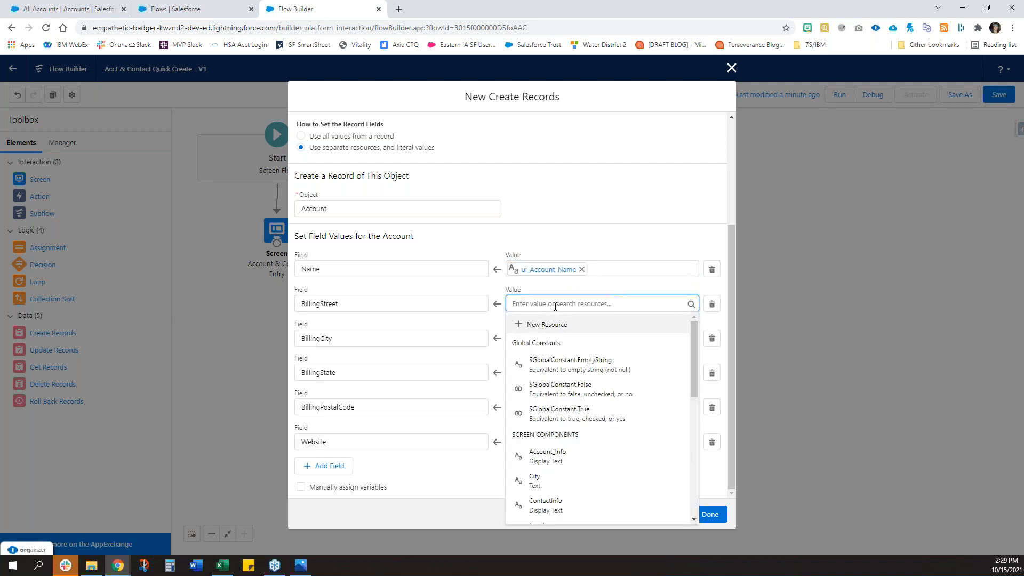
type("street")
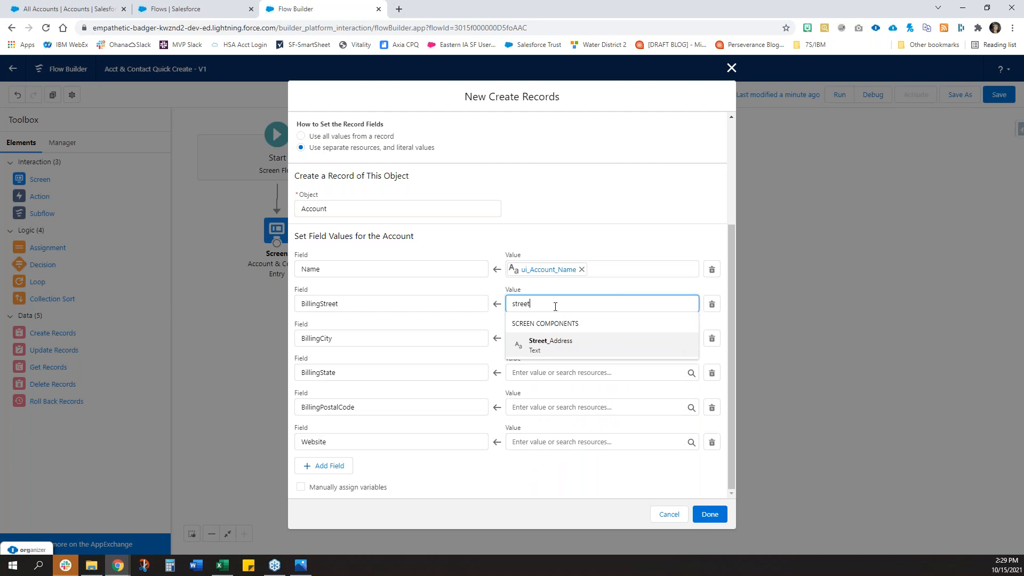
left_click(558, 345)
Step: Map BillingCity to the City screen component and BillingState to State
left_click(558, 339)
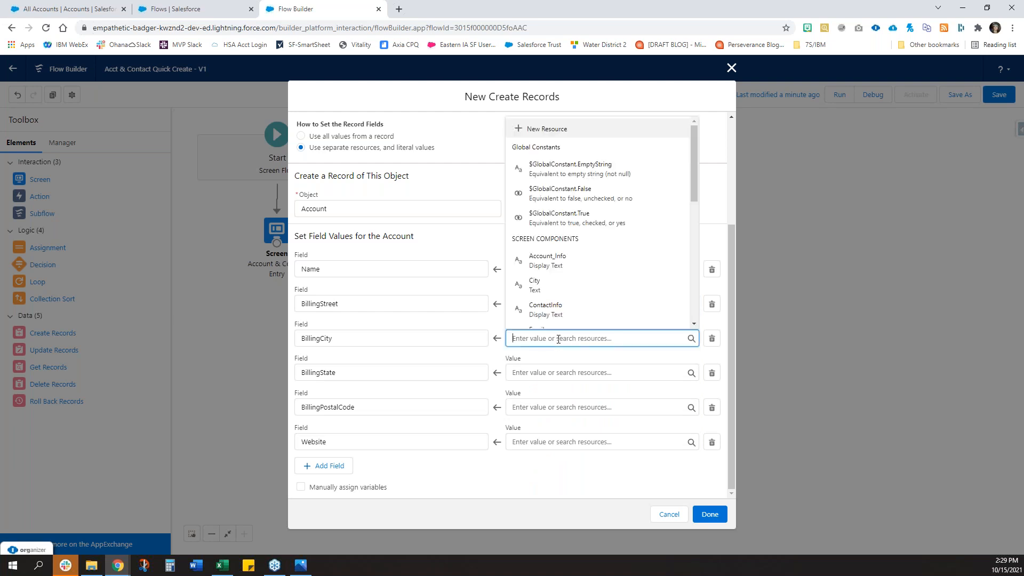
type("city")
left_click(551, 315)
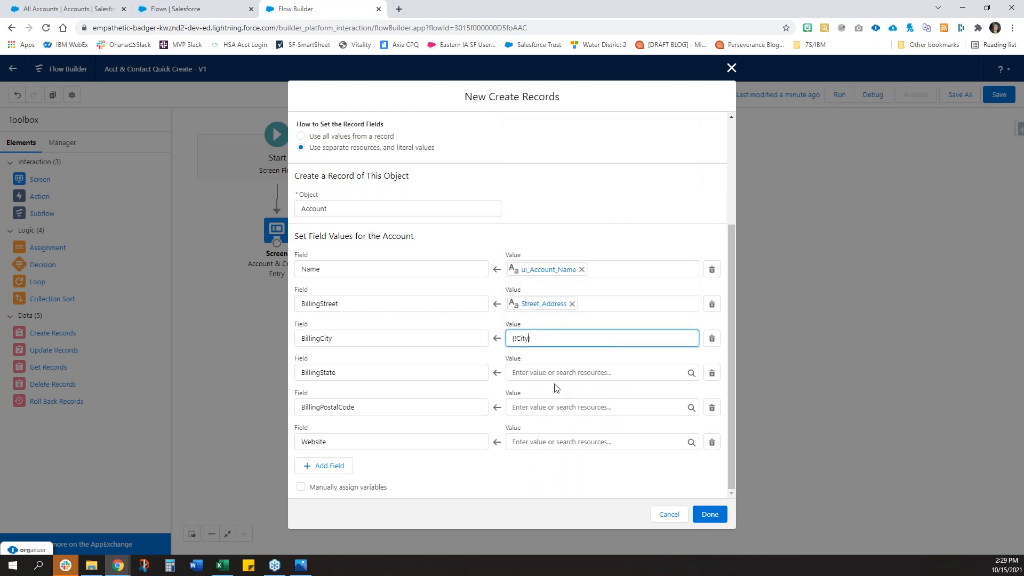
left_click(558, 372)
type("stat")
left_click(557, 350)
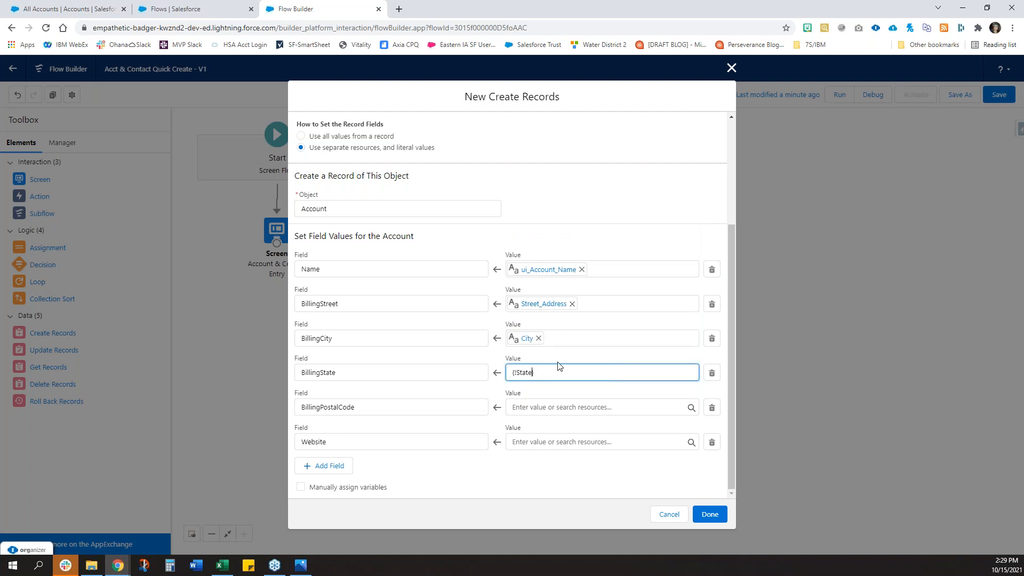
Step: Map BillingPostalCode to the ZIP screen component and Website to the Website component's value attribute
left_click(563, 407)
type("zip")
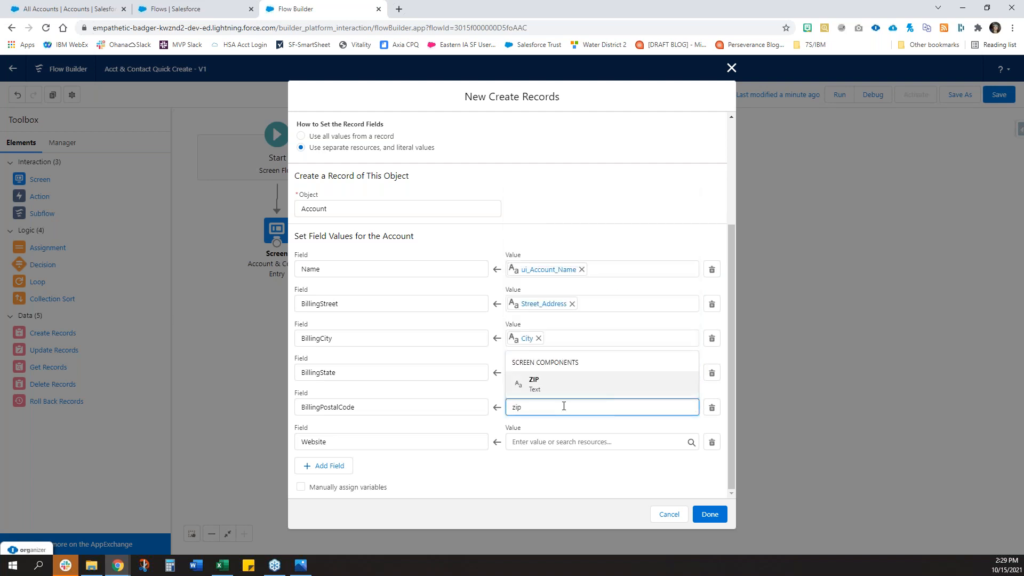
left_click(549, 385)
left_click(561, 442)
type("web")
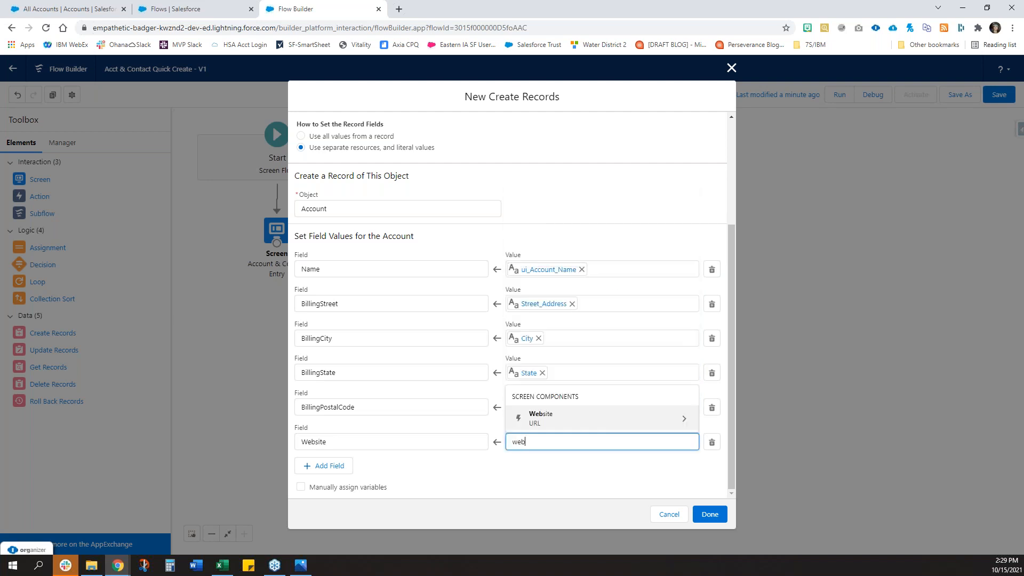
left_click(553, 422)
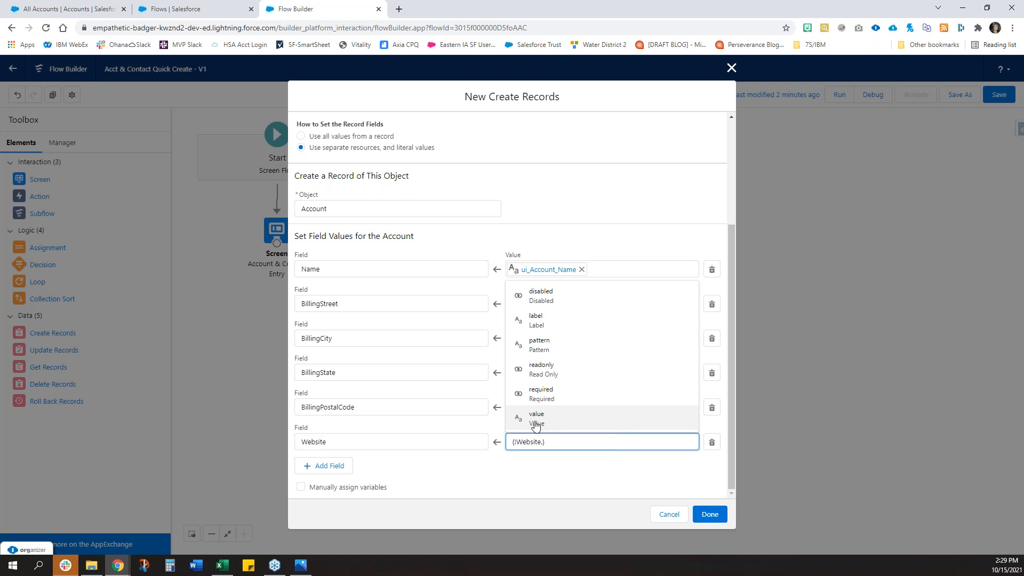
left_click(539, 420)
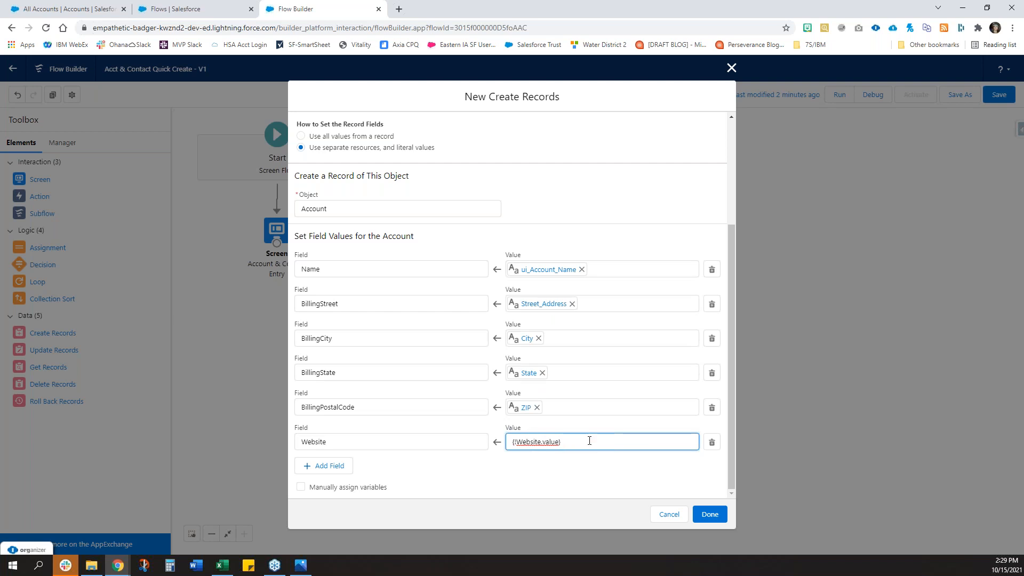
Step: Finish the Create Acct element and connect the Account & Contact Entry screen to it
left_click(710, 515)
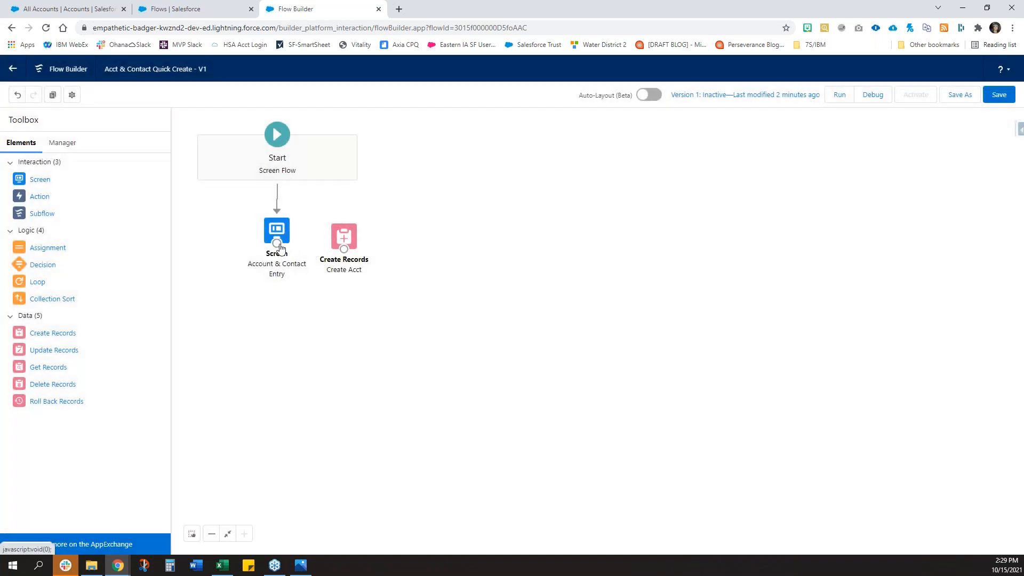
left_click_drag(275, 245, 374, 241)
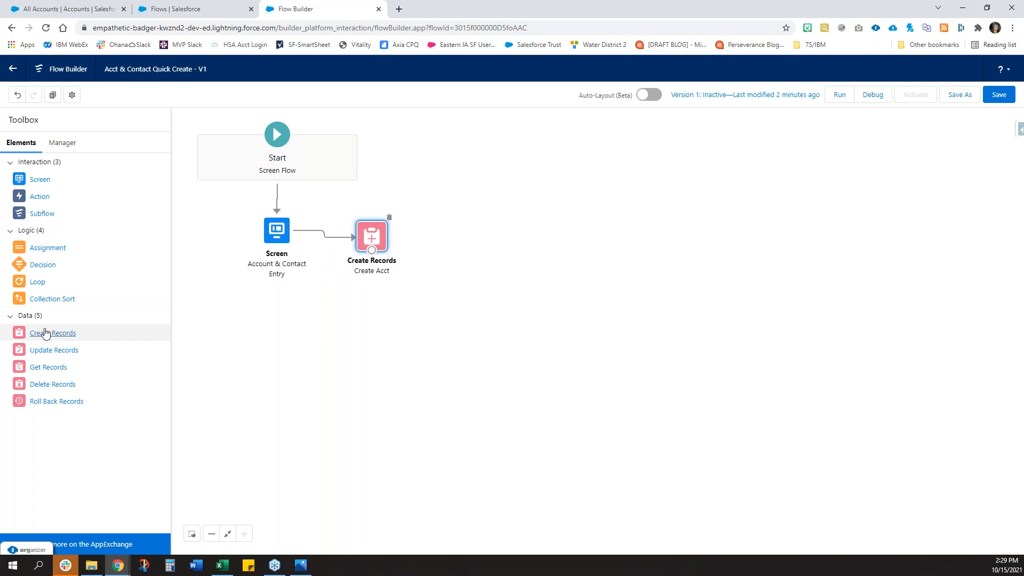
Step: Add a Create Records element labeled "Create Contact" that creates one Contact record using separate resources and literal values
left_click_drag(53, 334, 449, 248)
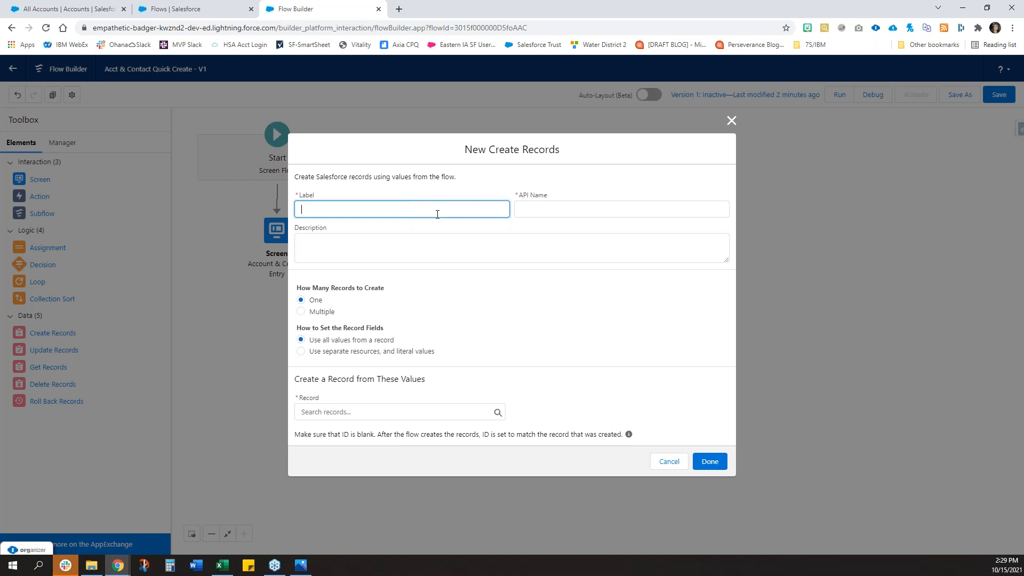
type("Create")
key("Tab")
key("Tab")
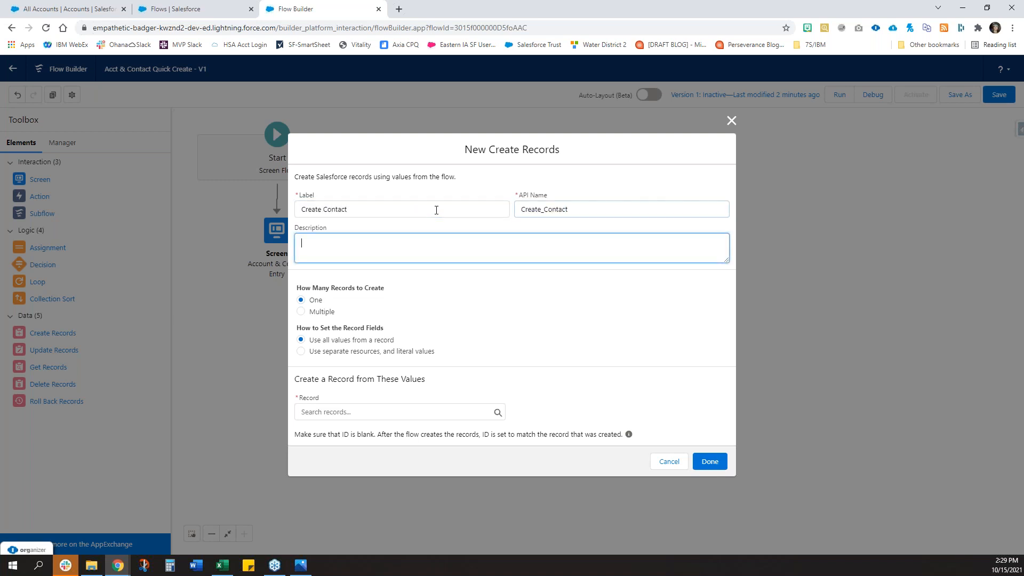
left_click(396, 413)
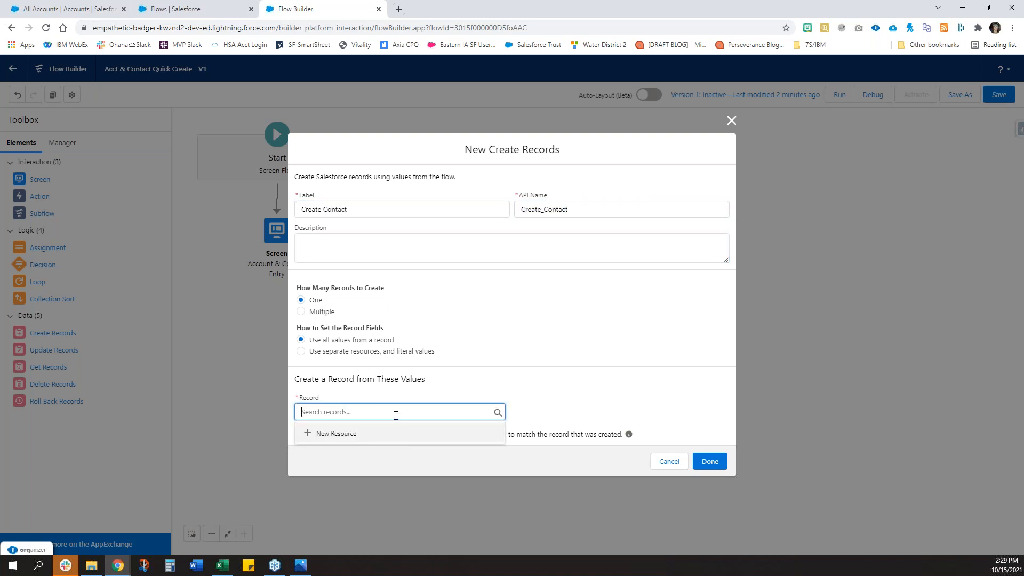
left_click(338, 350)
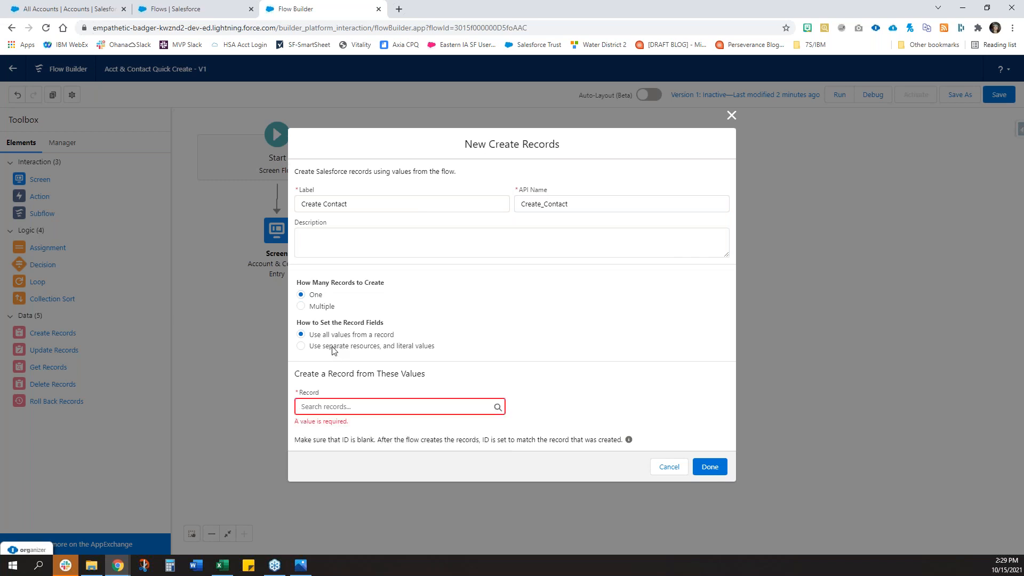
left_click(335, 350)
left_click(321, 421)
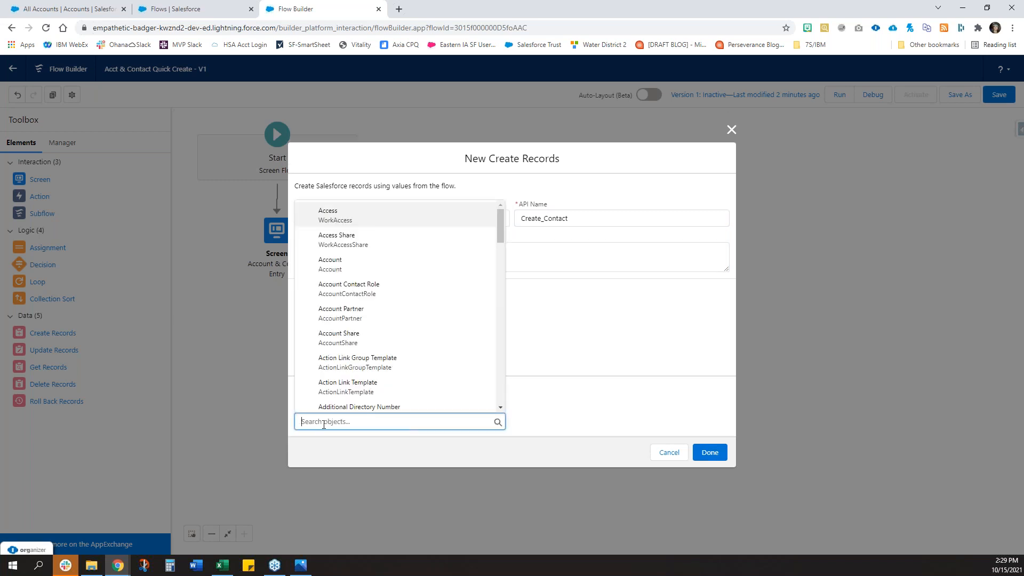
type("cont")
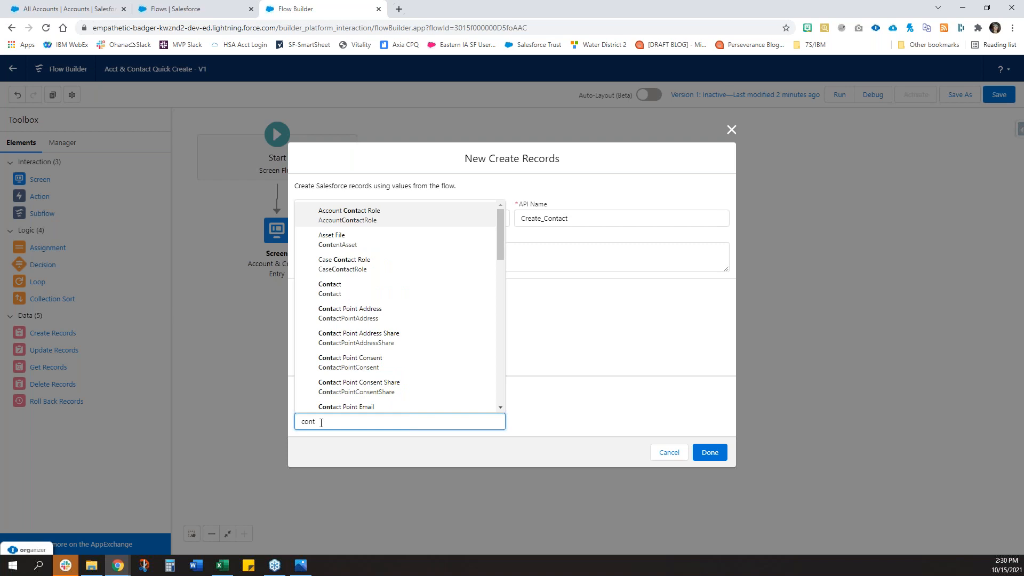
left_click(333, 291)
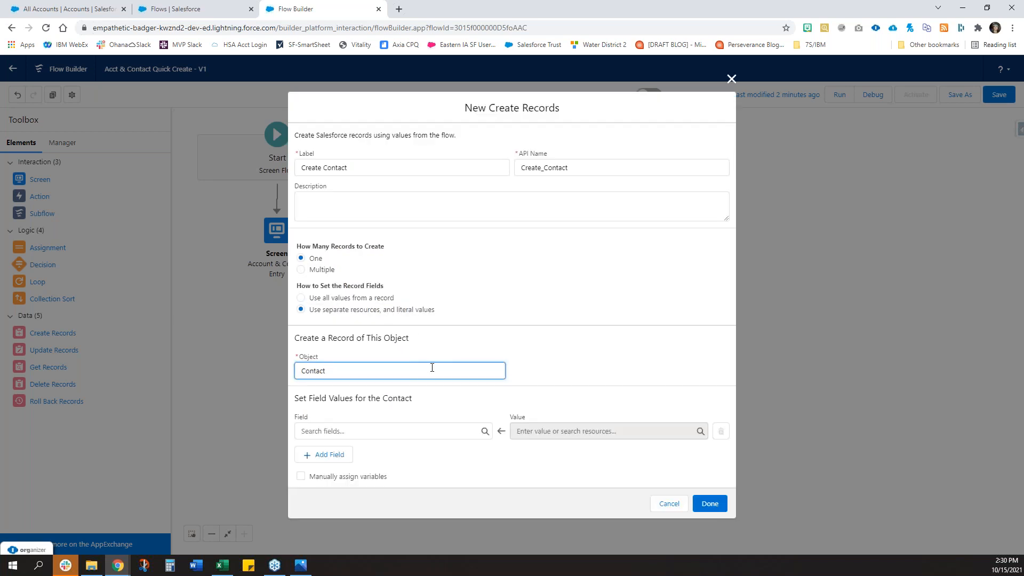
Step: Add FirstName and LastName as the first two fields to set on the new contact
left_click(398, 432)
type("fisr")
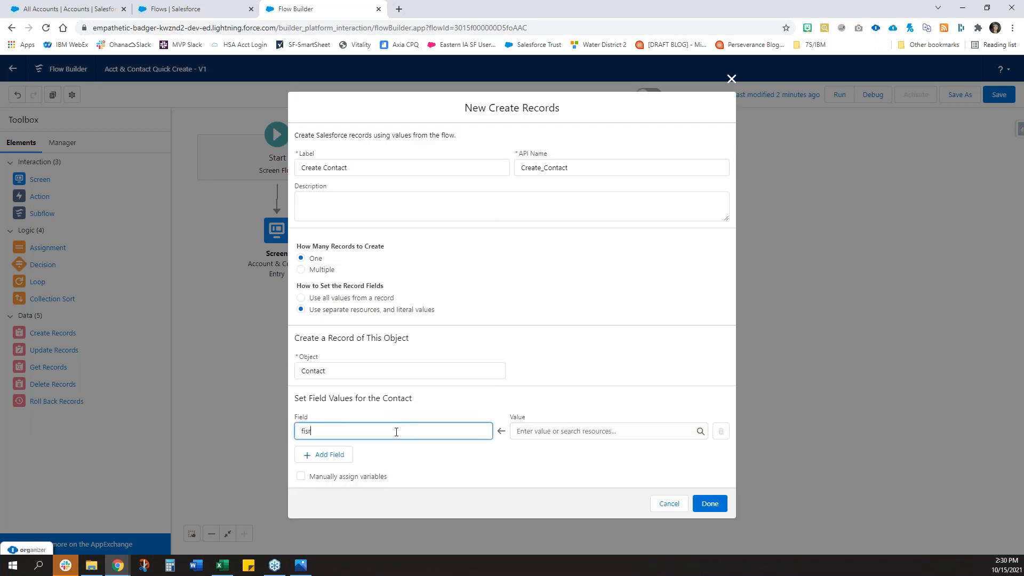
key("BackSpace")
key("BackSpace")
type("rs")
left_click(393, 462)
left_click(337, 455)
left_click(341, 454)
type("last")
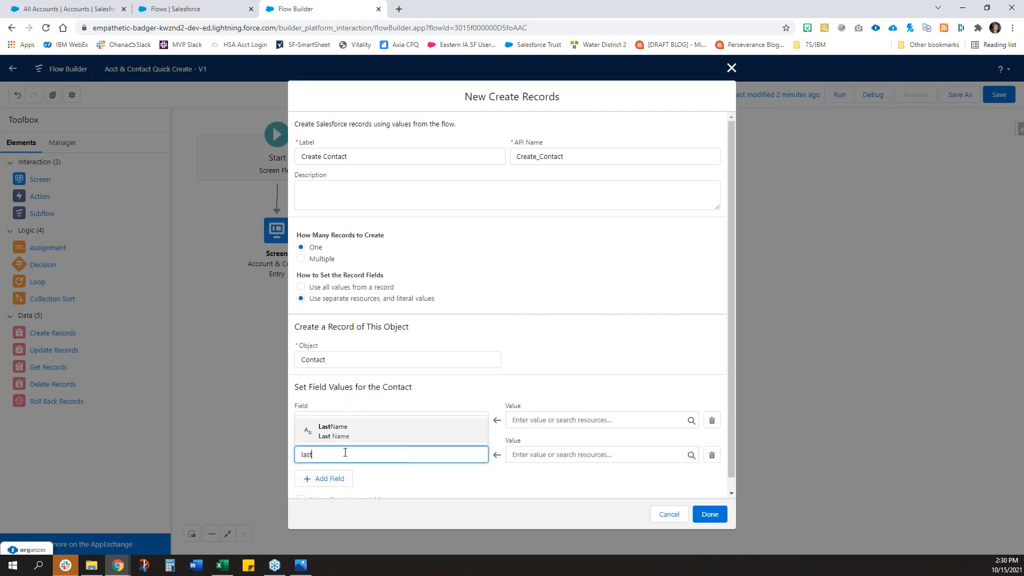
left_click(352, 437)
Step: Add Email and AccountId as two more fields to set on the contact
left_click(333, 479)
left_click(353, 489)
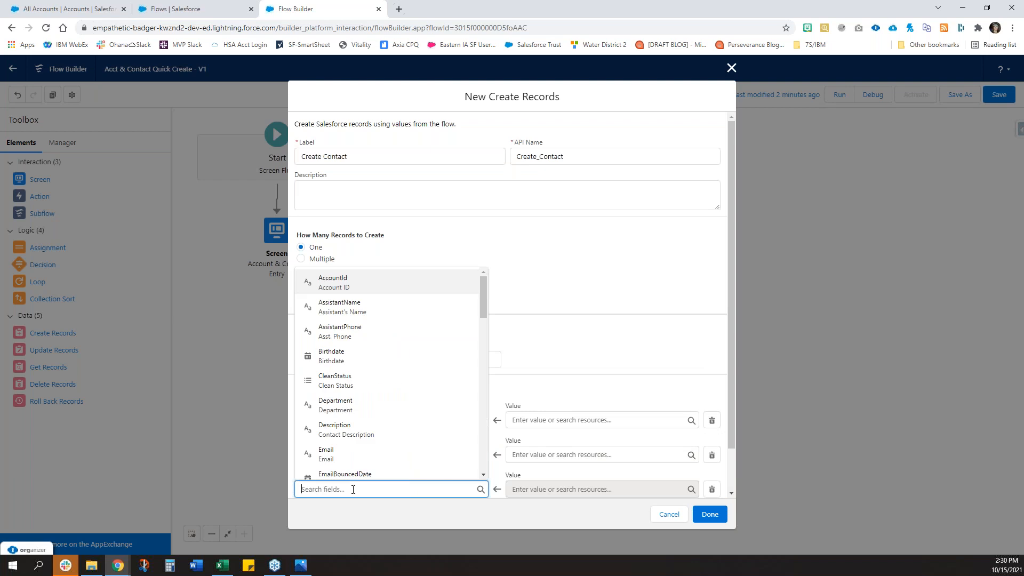
type("email")
left_click(350, 421)
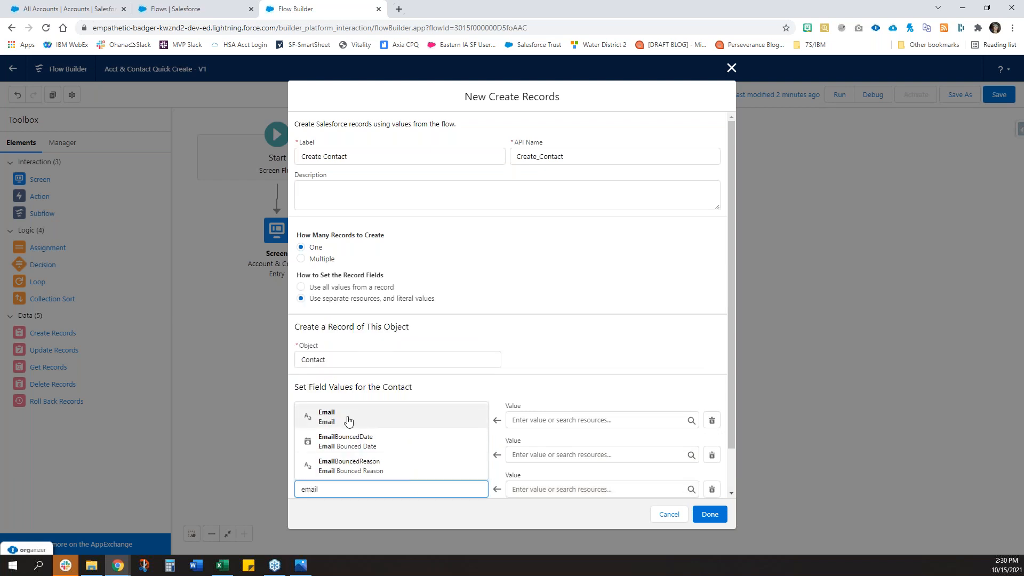
scroll(567, 344, "down", 1)
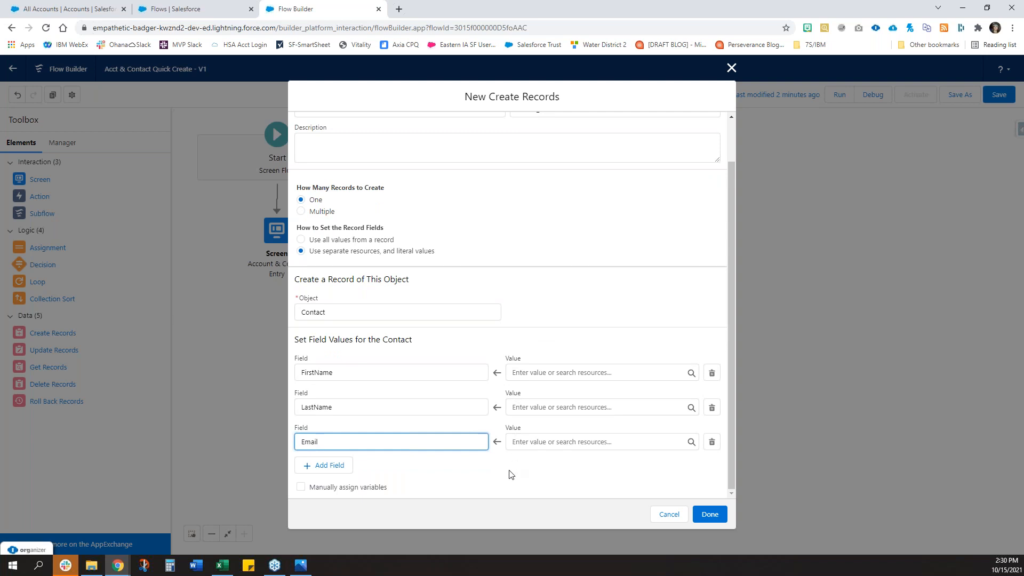
left_click(336, 465)
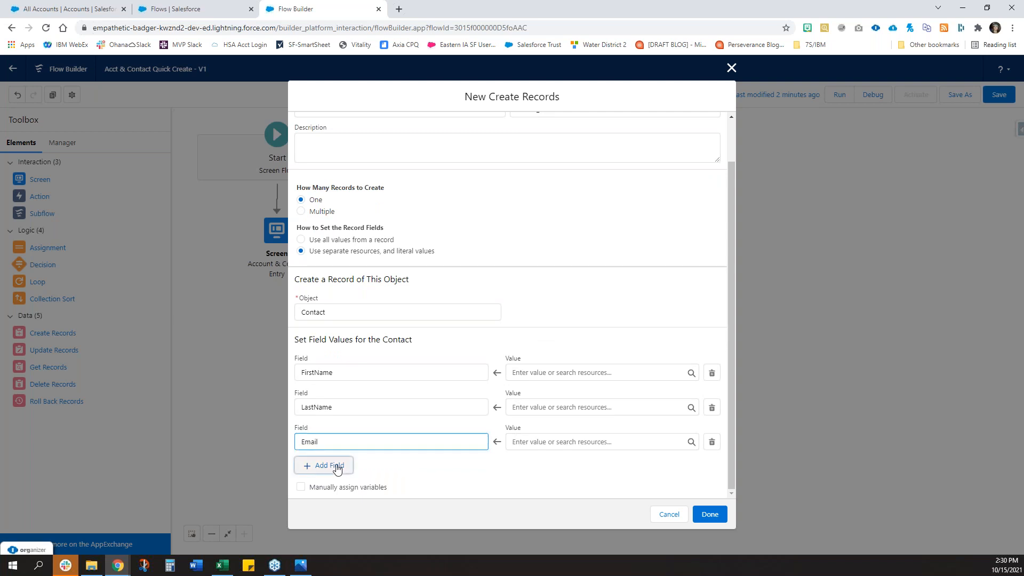
left_click(341, 472)
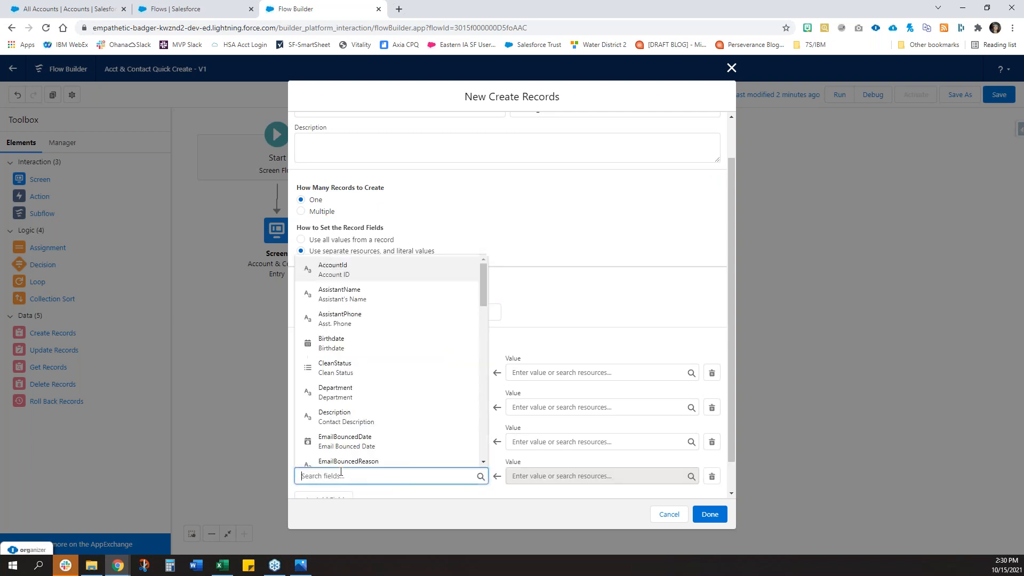
left_click(328, 269)
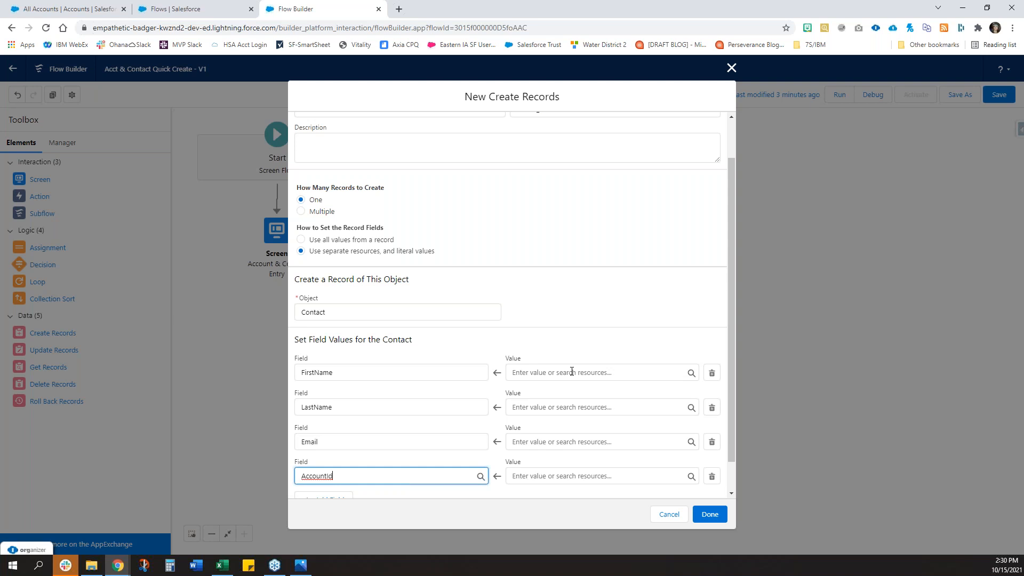
Step: Map FirstName to the First_Name screen component and LastName to Last_Name
left_click(572, 371)
type("fist")
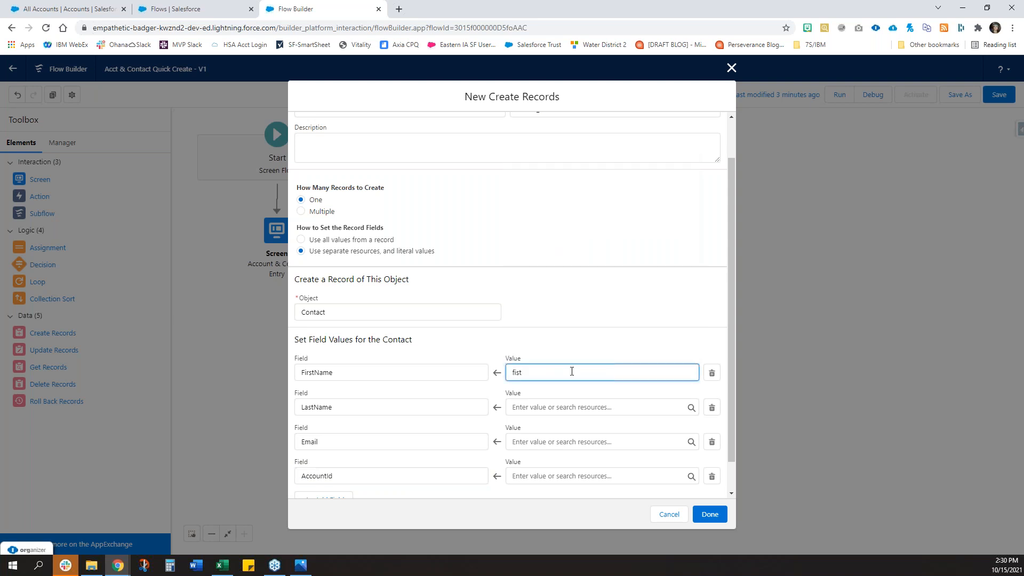
key("BackSpace")
key("BackSpace")
type("irs")
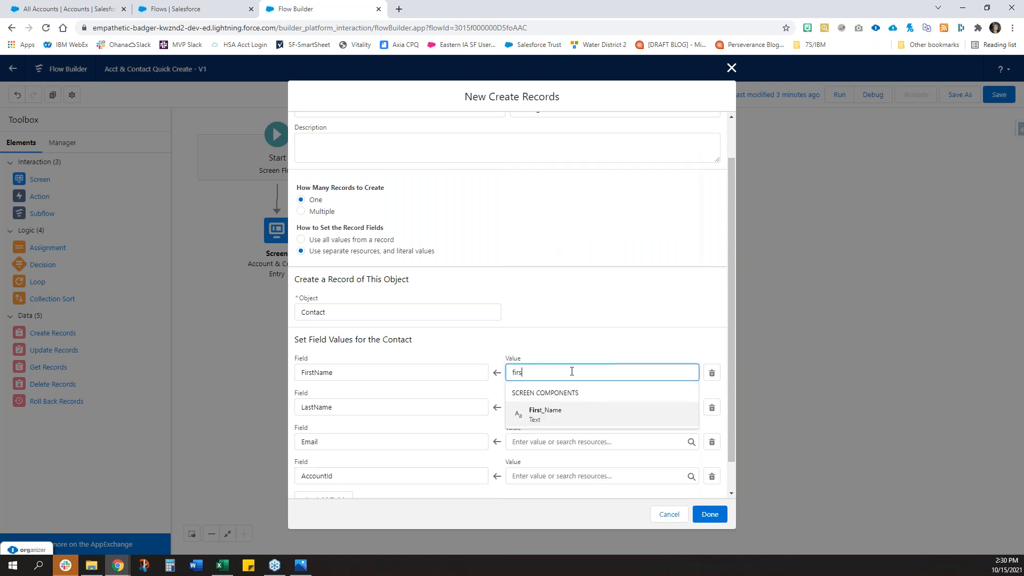
left_click(569, 417)
left_click(567, 407)
type("last")
left_click(560, 381)
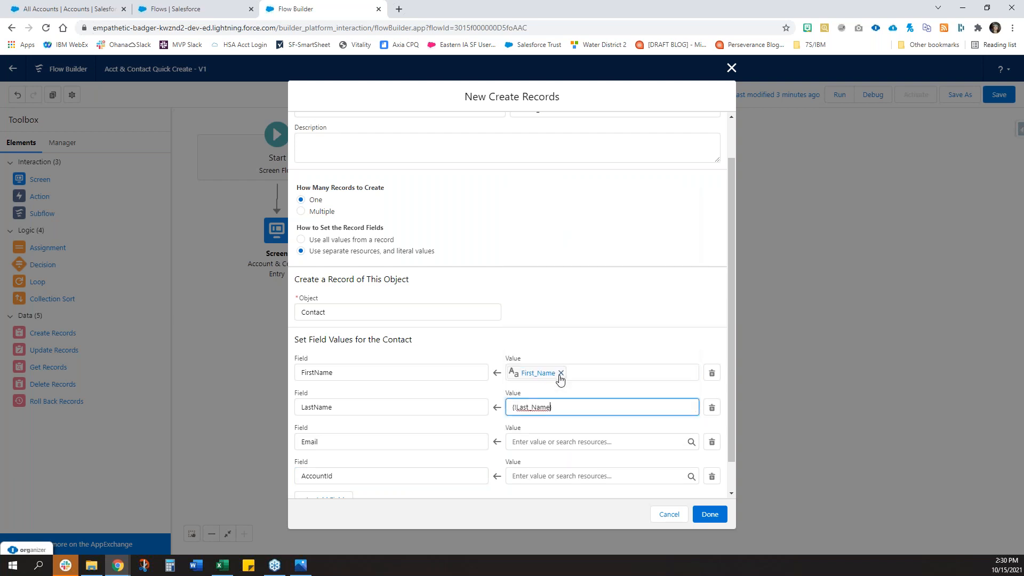
Step: Map Email to the Email component's value attribute and AccountId to the "AccountId from Create_Acct" variable
left_click(560, 442)
type("email")
left_click(560, 420)
left_click(560, 419)
scroll(582, 426, "down", 1)
left_click(584, 442)
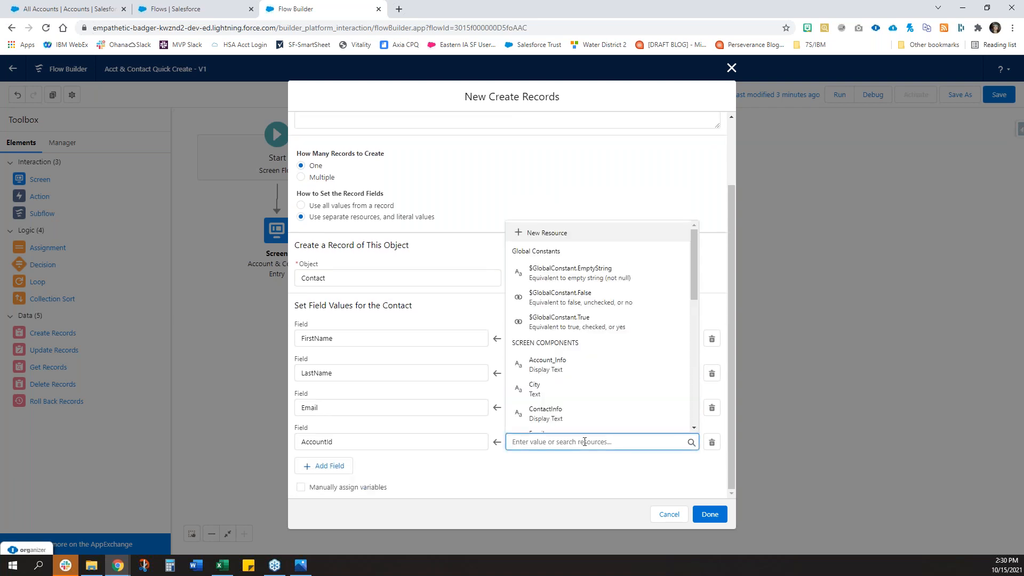
scroll(597, 363, "down", 6)
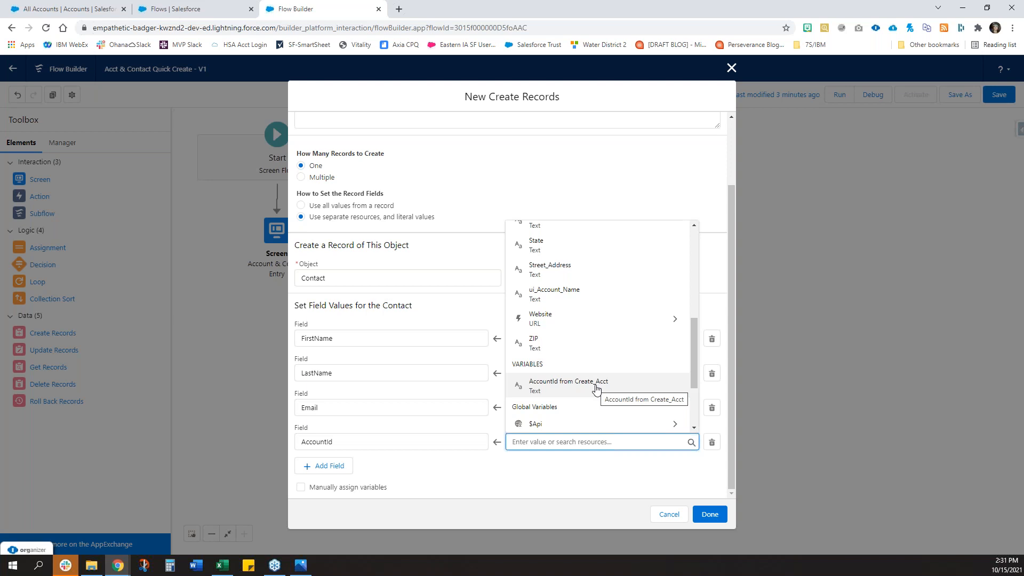
left_click(558, 388)
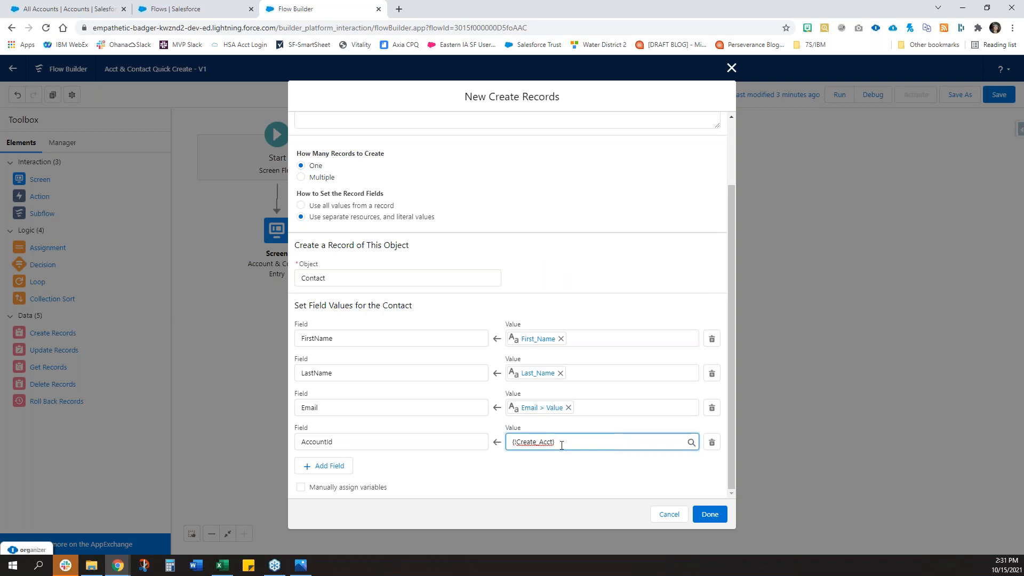
Step: Finish the Create Contact element and connect Create Acct to it
left_click(709, 515)
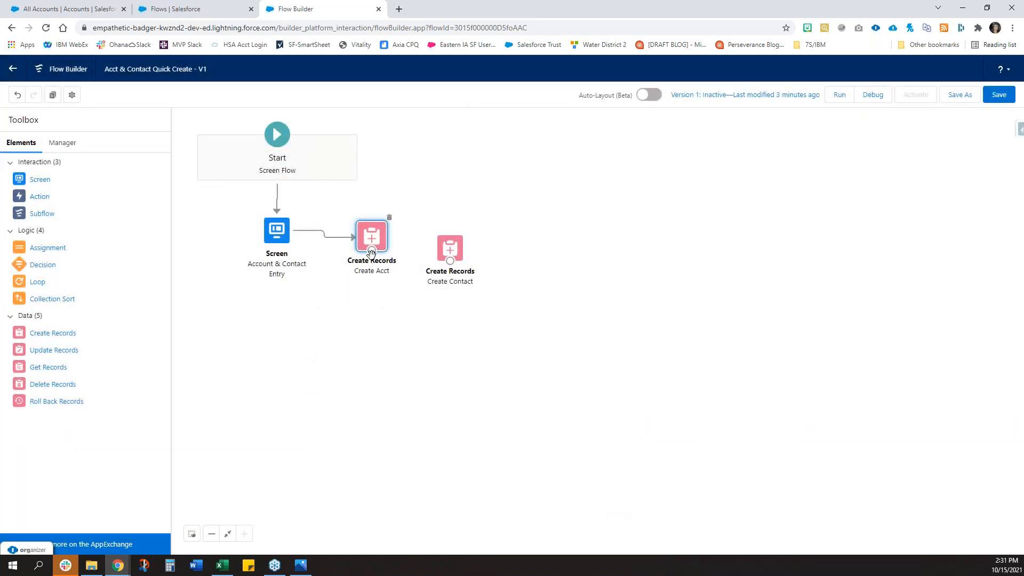
left_click_drag(372, 250, 448, 255)
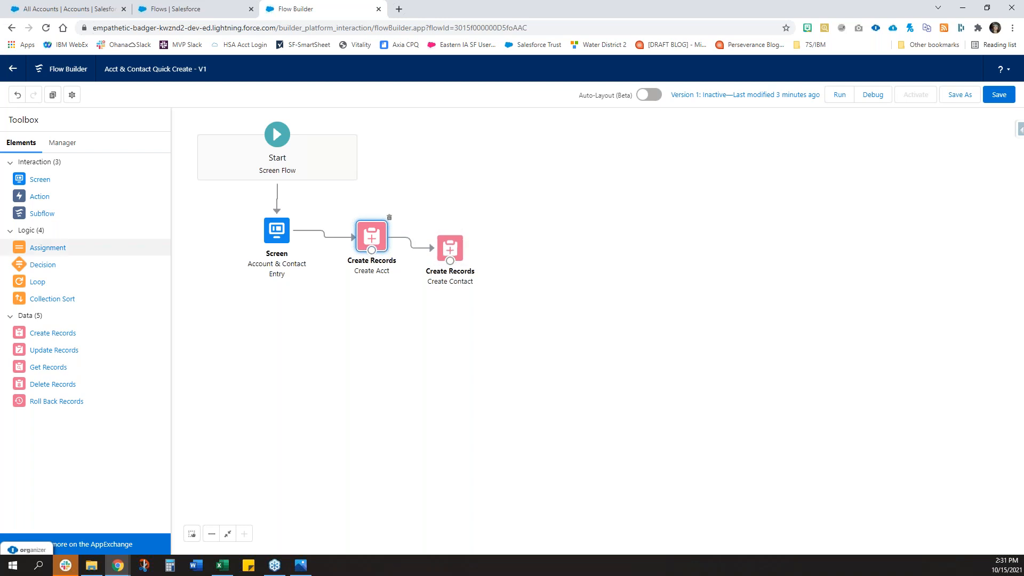
Step: Add a Screen element after Create Contact and label it "Success"
left_click_drag(35, 182, 503, 263)
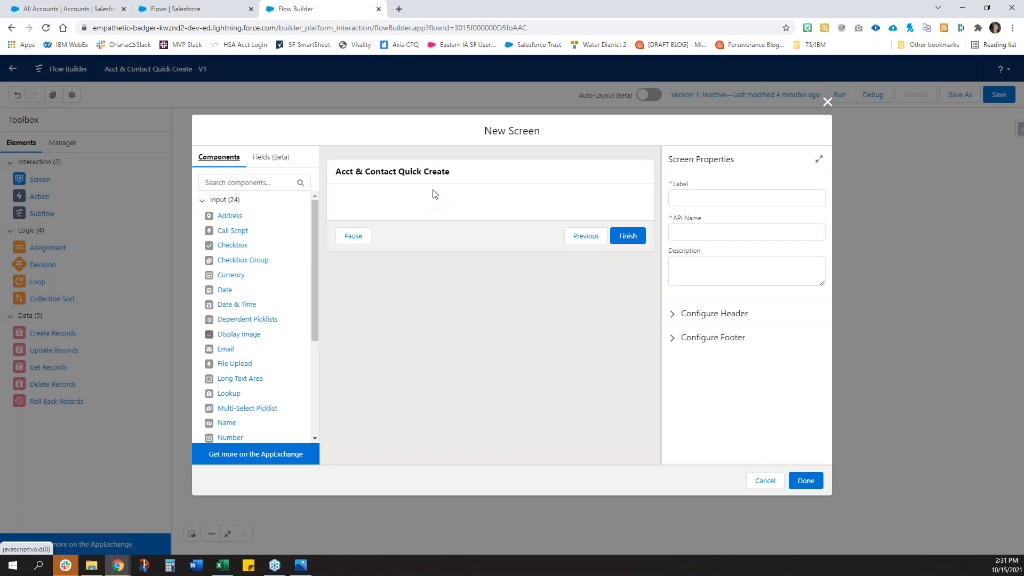
left_click(726, 198)
type("Success")
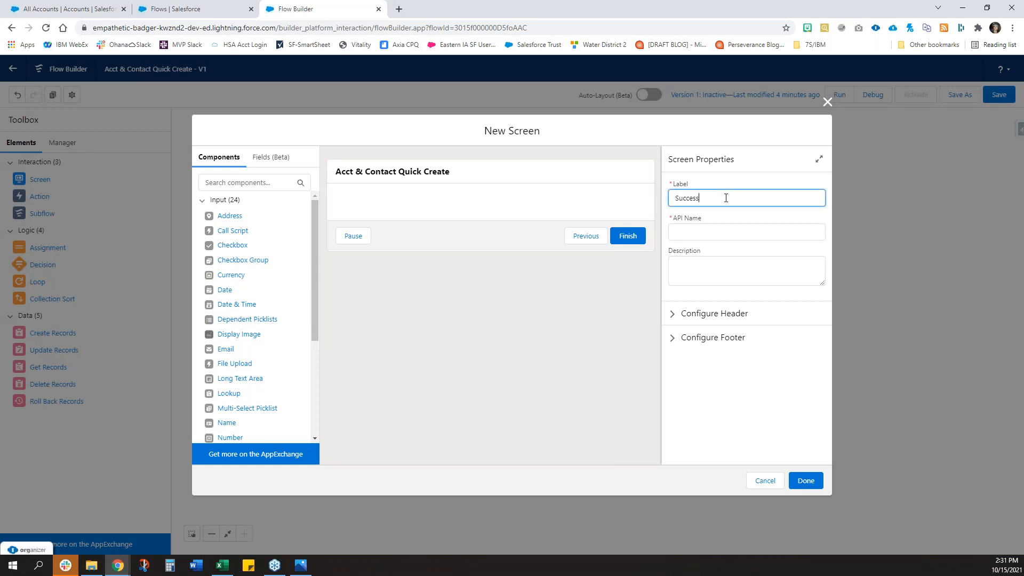
key("Tab")
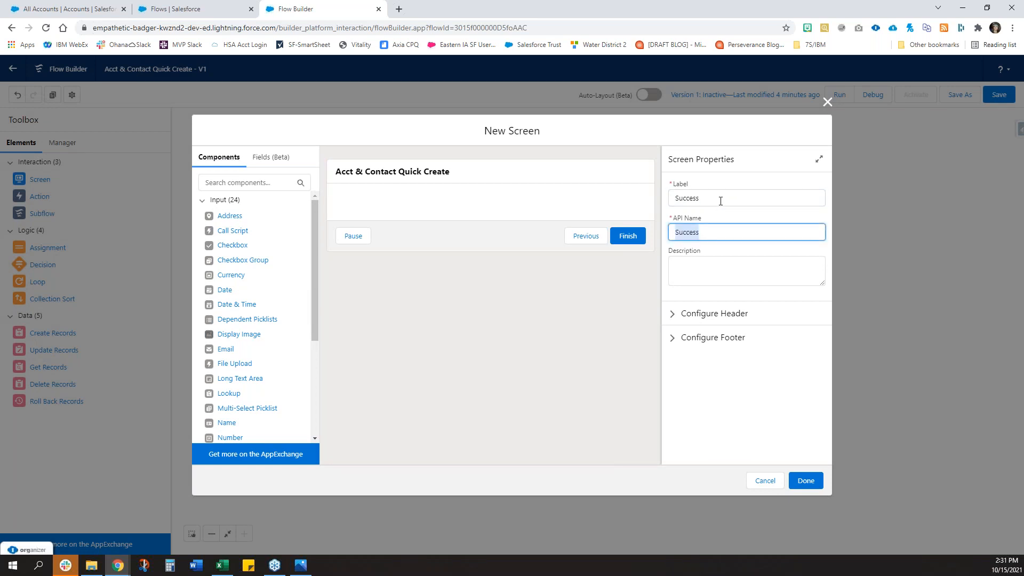
Step: Add a Display Text component with the API name "SuccessMessage" to the Success screen
scroll(283, 373, "down", 3)
left_click_drag(244, 420, 480, 211)
left_click(725, 201)
type("Success")
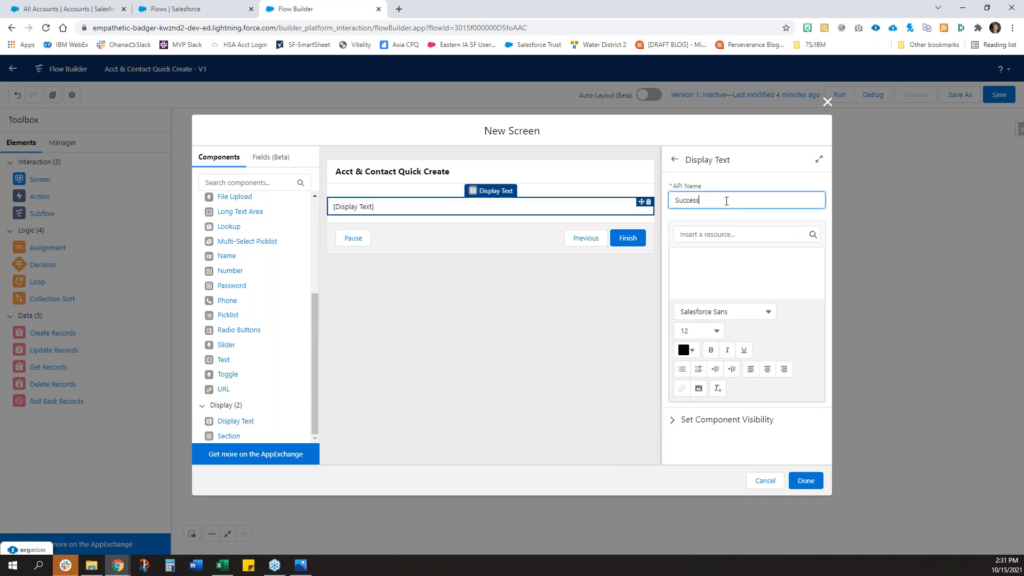
type("Message")
Step: Enter "Success! Your Account & Contact were created successfully!" as the SuccessMessage display text
left_click(736, 271)
type("Success! Co")
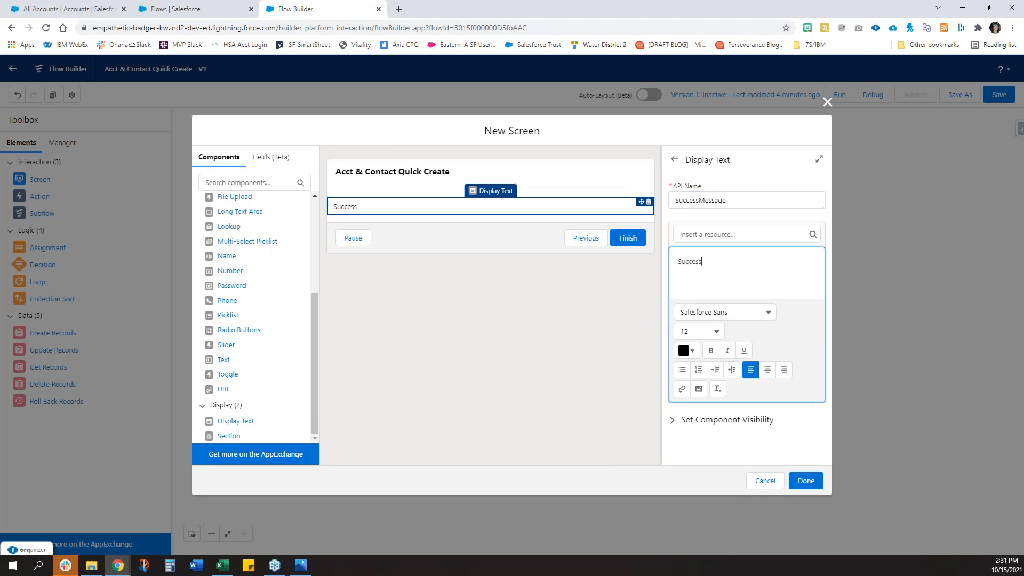
key("BackSpace")
key("BackSpace")
type("Your Account & Contact were ")
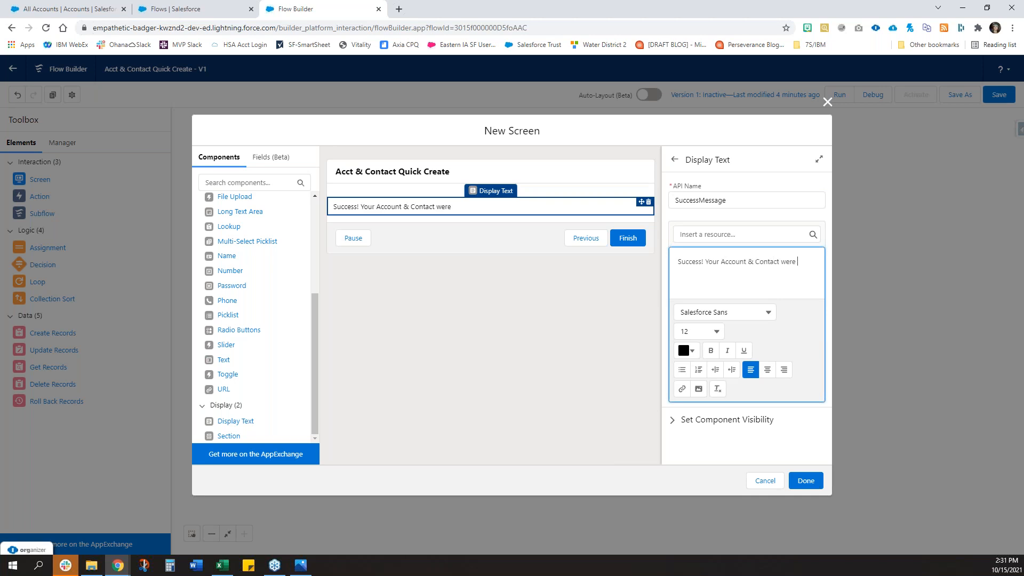
type("created successfully!")
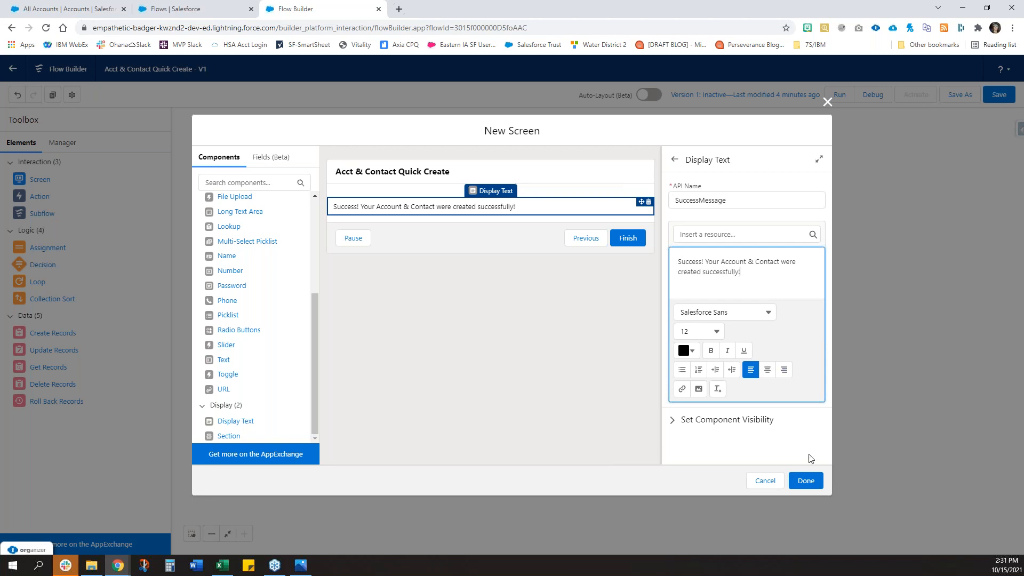
Step: Center the success message and set its font size to 22
left_click(767, 370)
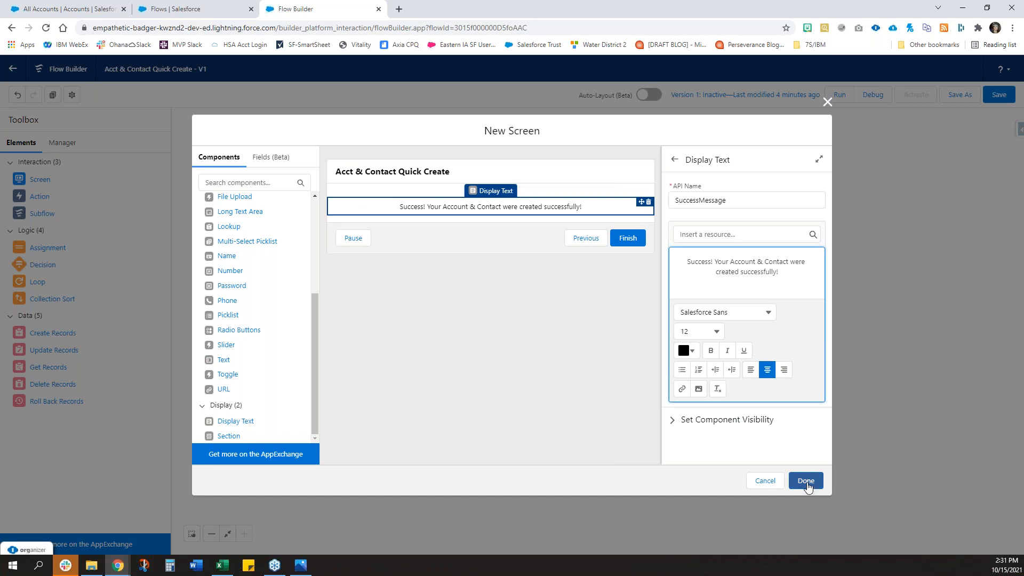
left_click_drag(779, 272, 668, 251)
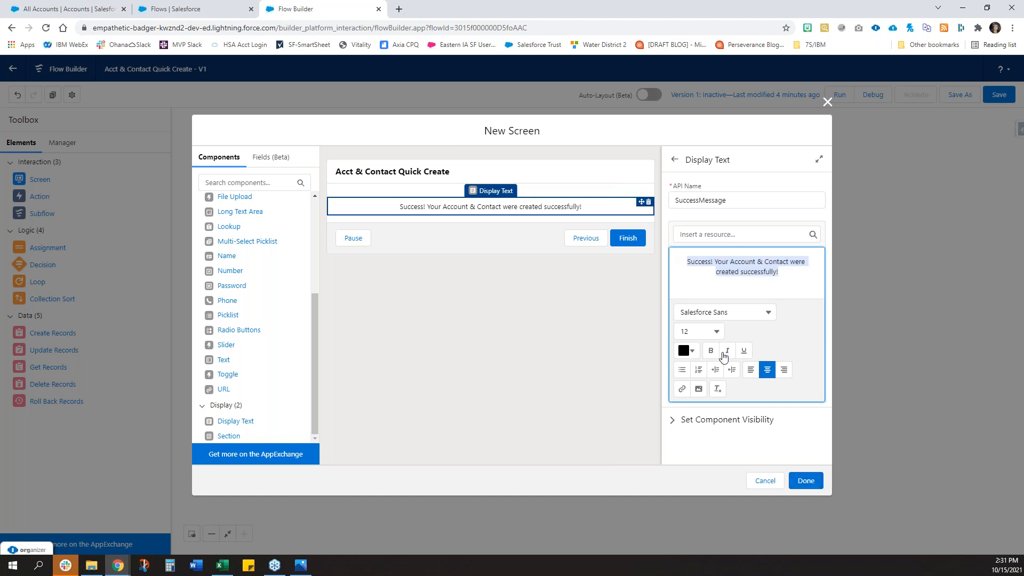
left_click(712, 331)
left_click(647, 524)
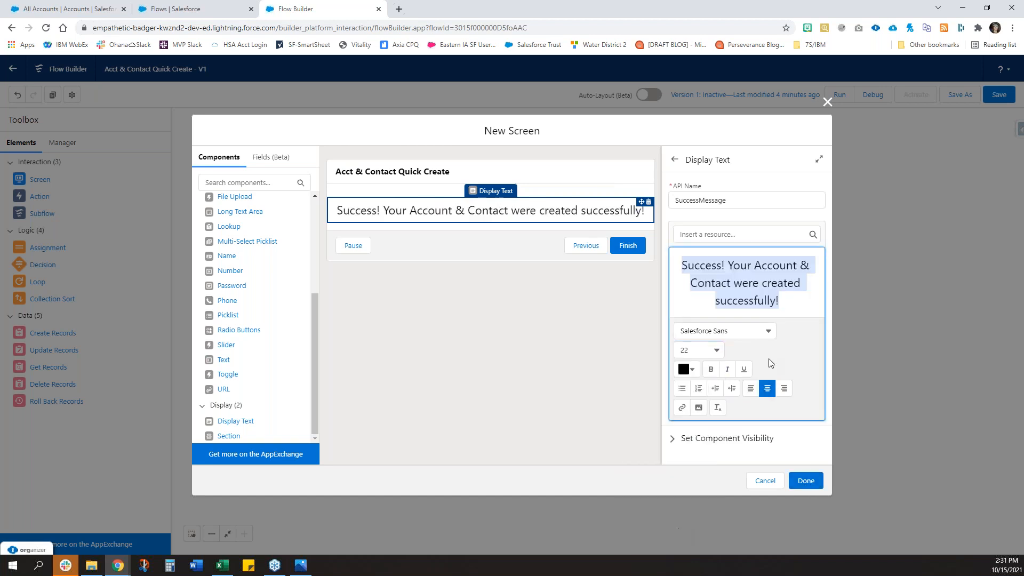
Step: Color the success message green (#02890B) and finish the Success screen
left_click(688, 369)
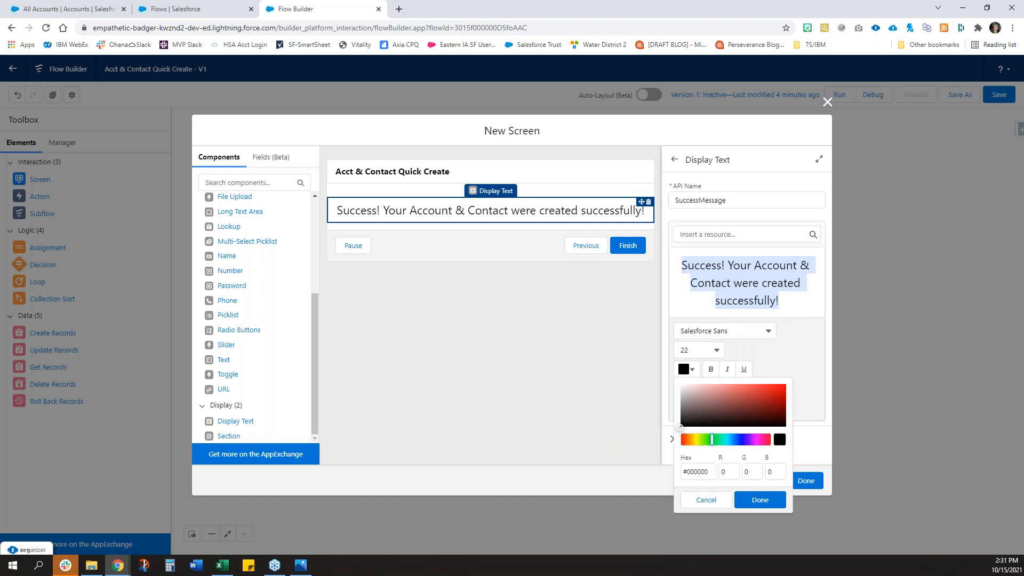
left_click(713, 439)
left_click(783, 405)
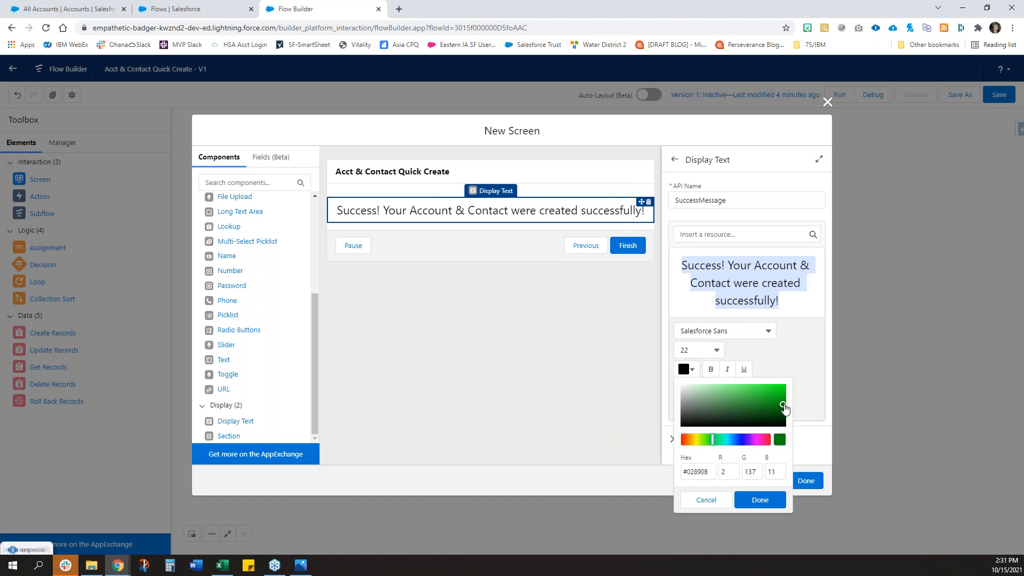
left_click(767, 499)
left_click(808, 482)
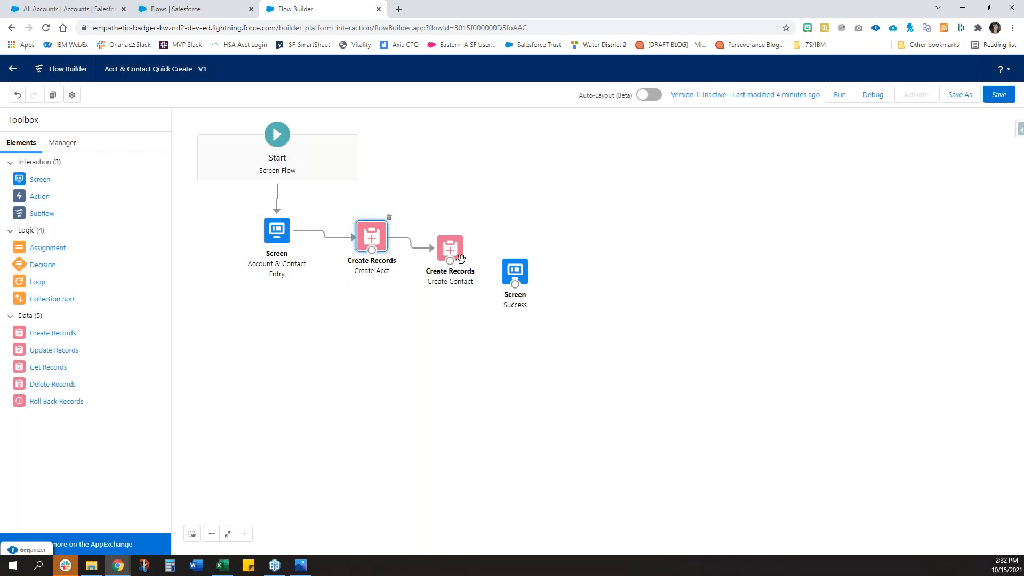
Step: Connect Create Contact to the Success screen and save the flow
left_click_drag(451, 261, 515, 278)
left_click(996, 95)
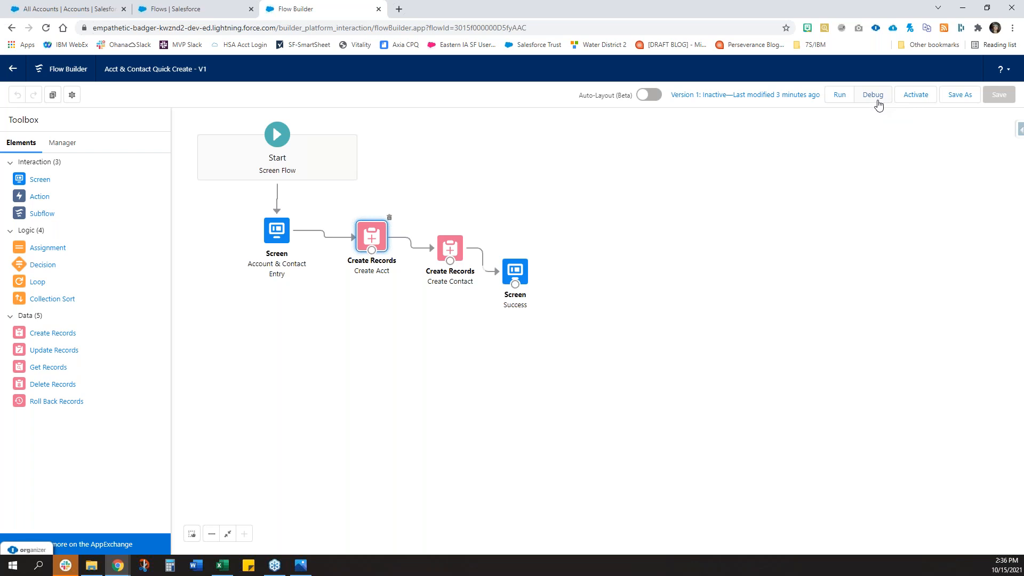
Step: Start a debug run of the flow with the default debug options
left_click(877, 100)
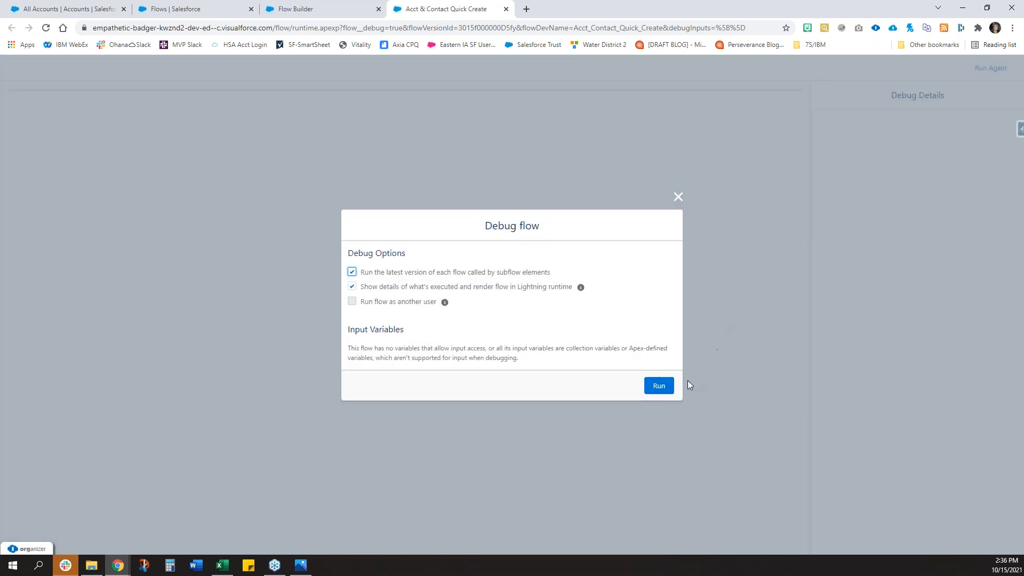
left_click(661, 391)
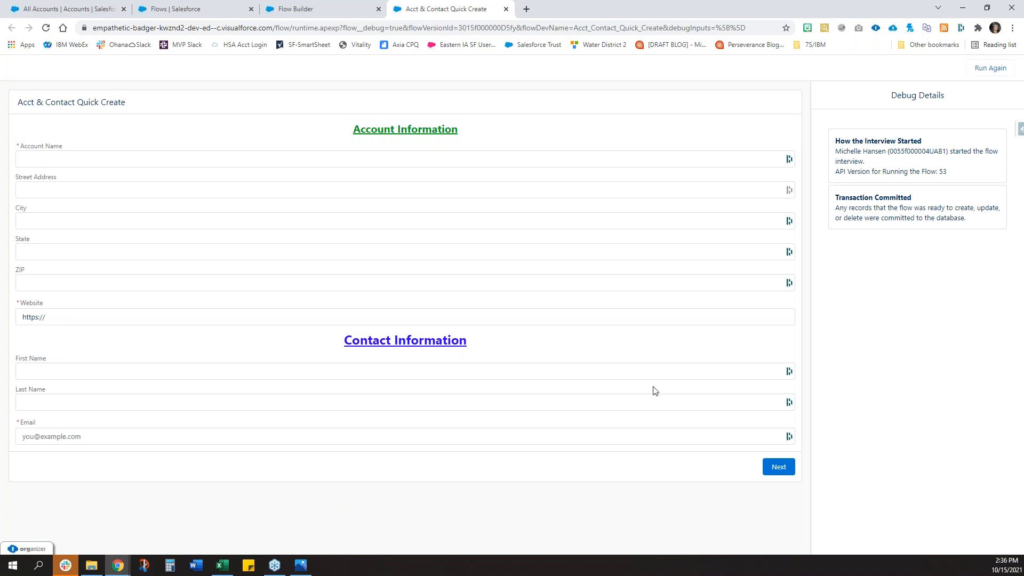
Step: Enter Acme, Inc as the account name and fill in its street address, city, state and ZIP
left_click(188, 159)
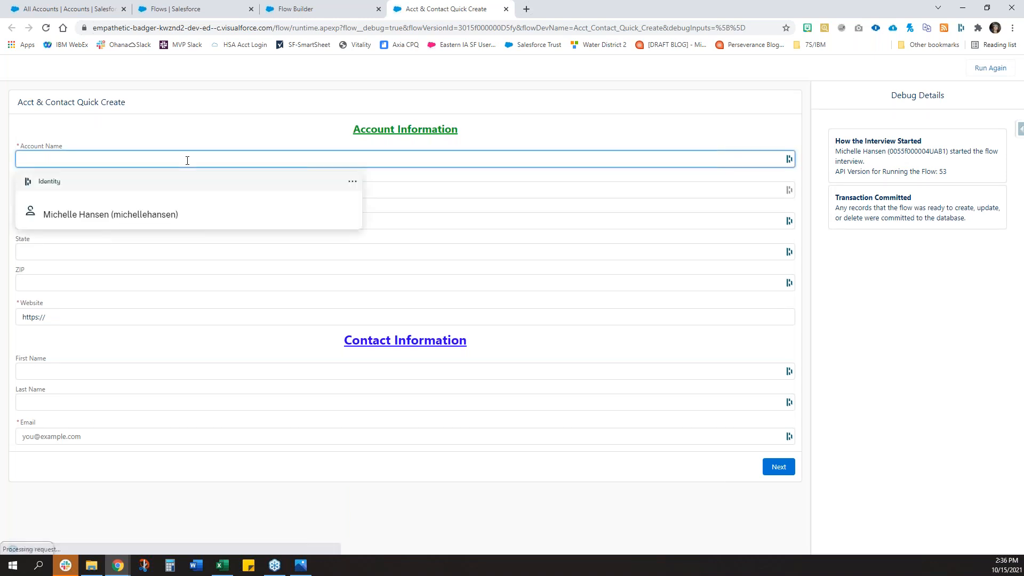
type("Acme, Inc")
key("Tab")
type("1 23 Main St")
key("Tab")
type("Anytown")
key("Tab")
type("ME")
type("12345")
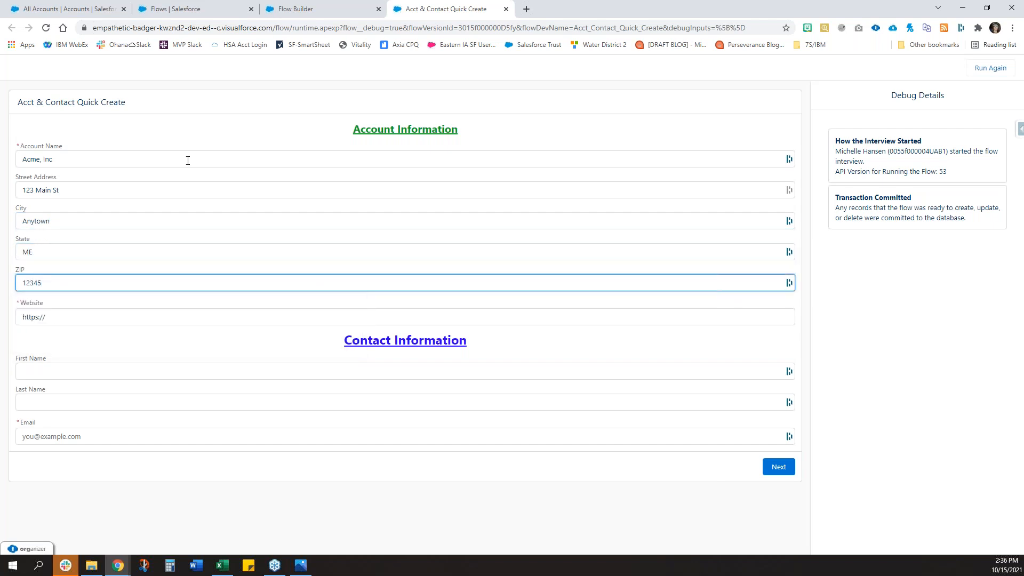
left_click(110, 317)
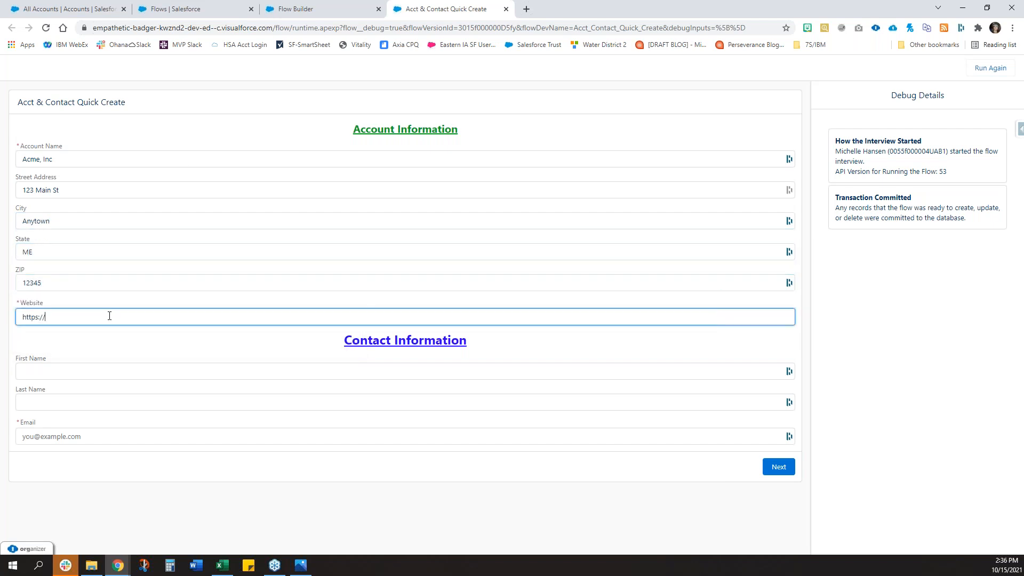
type("www.am")
type("cme.com")
key("Tab")
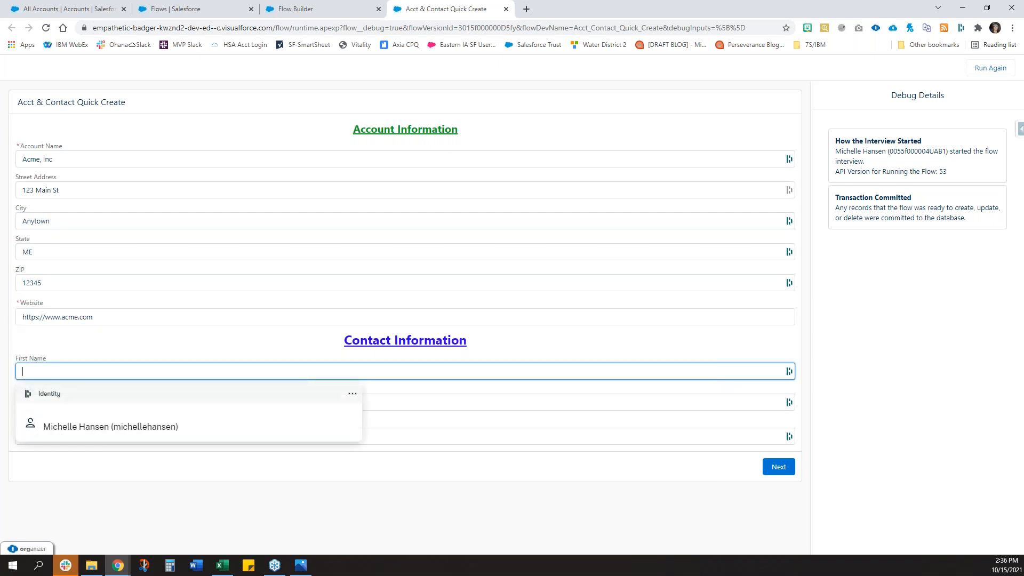
Step: Fill in the contact's first name, last name and e-mail, and submit the entry screen to create both records
type("Road")
key("Tab")
type("Runner")
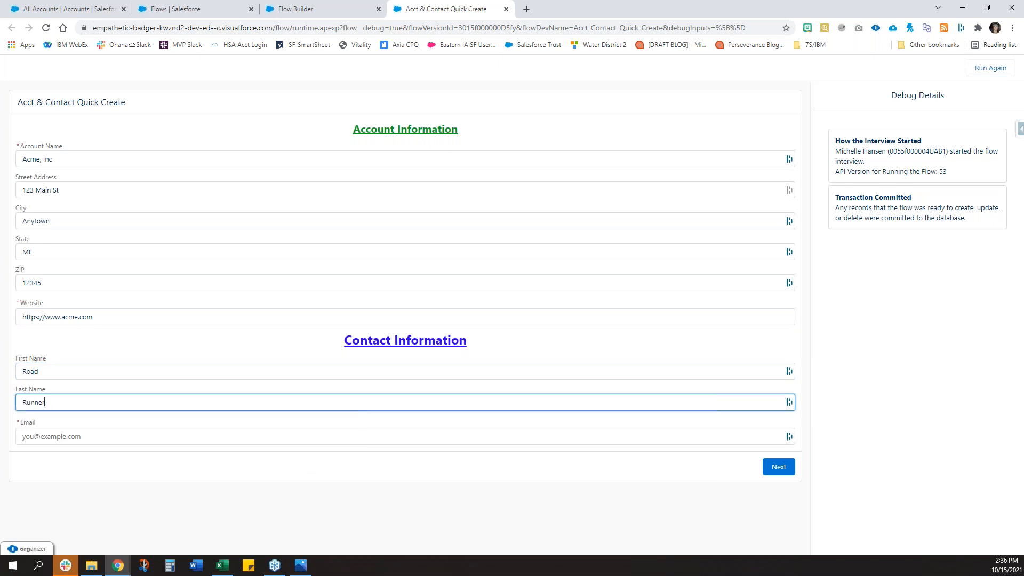
key("Tab")
type("roadrunner@acme.com")
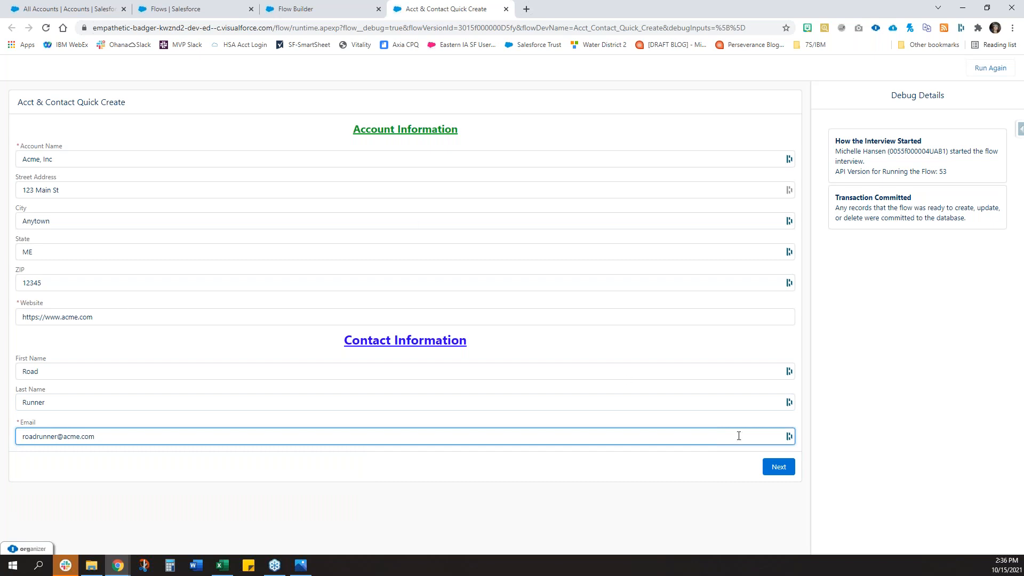
left_click(779, 467)
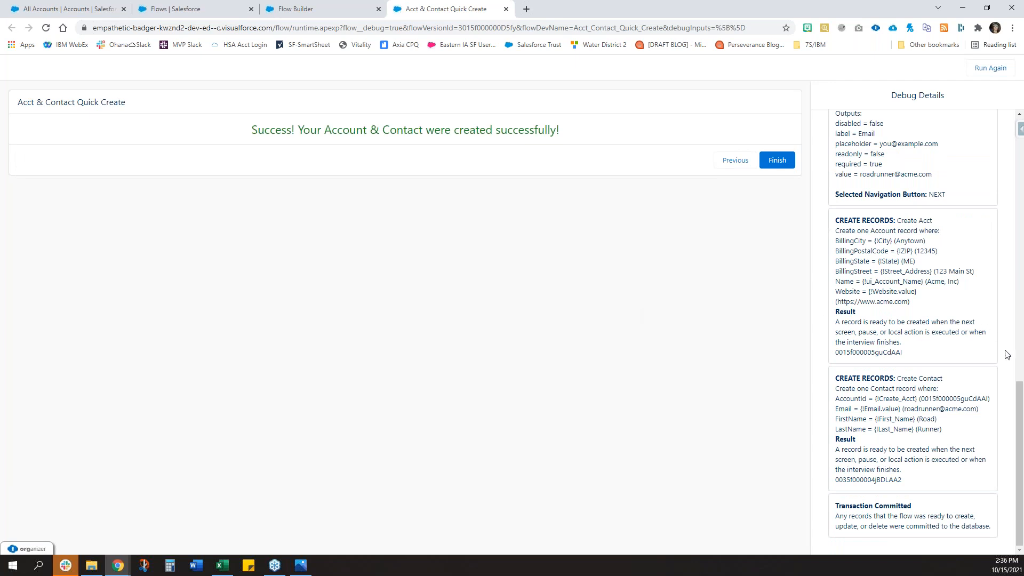
Step: Review the debug details for the screen inputs and the Create Acct and Create Contact elements
left_click_drag(1019, 398, 989, 374)
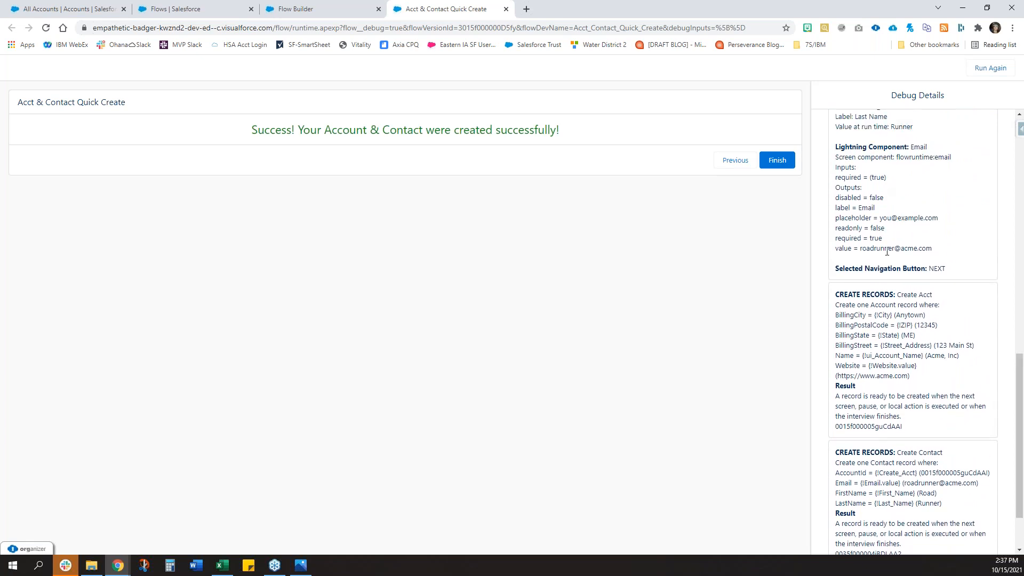
scroll(887, 252, "up", 3)
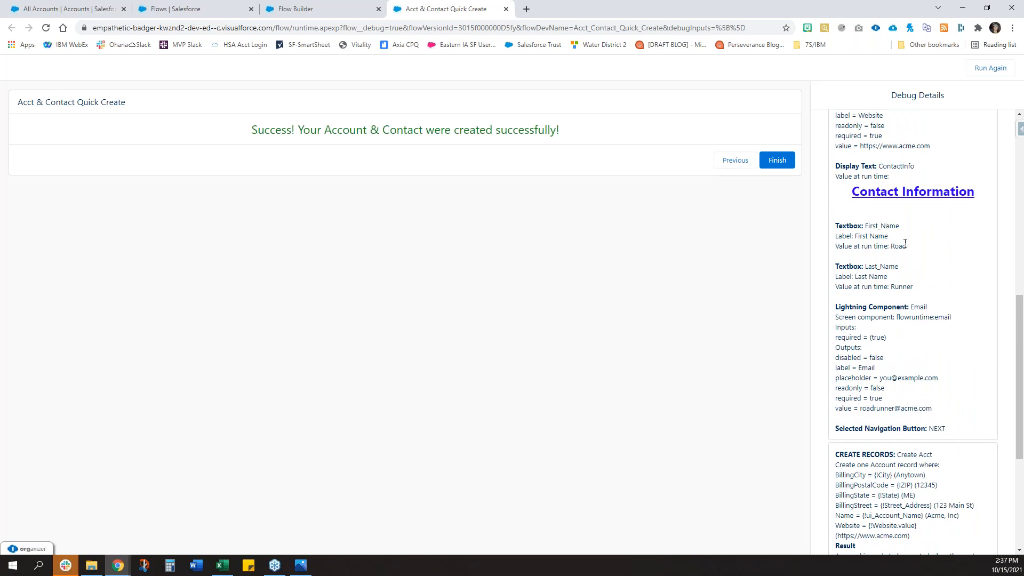
scroll(910, 289, "down", 3)
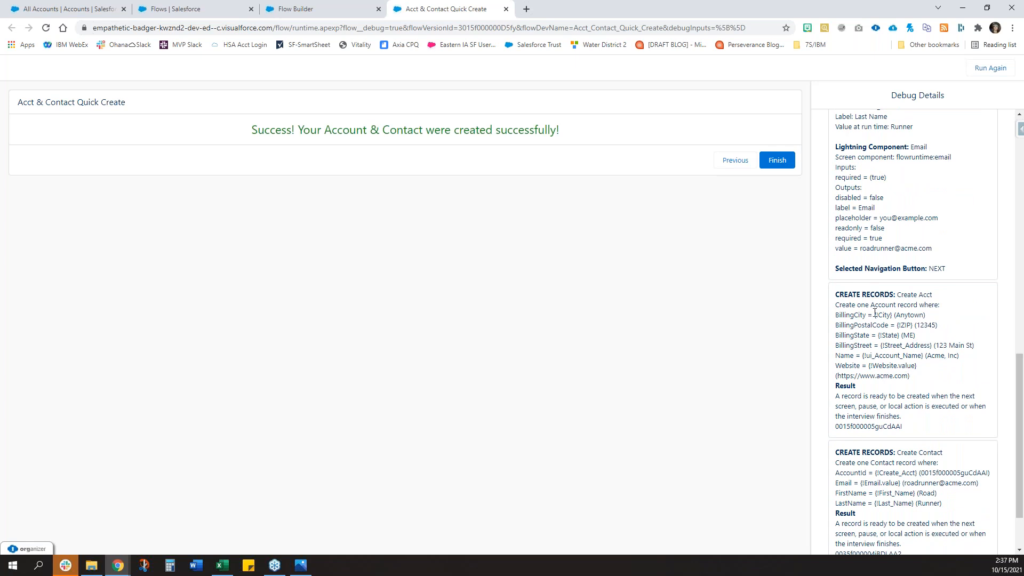
scroll(901, 366, "down", 2)
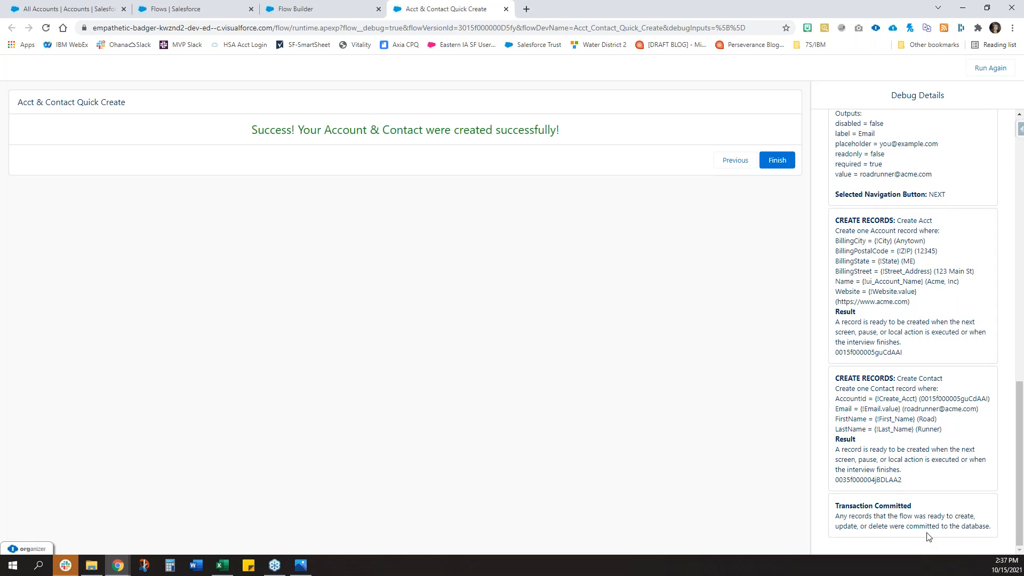
Step: Refresh the All Accounts list and open the Acme, Inc account to check its related contact
left_click(62, 10)
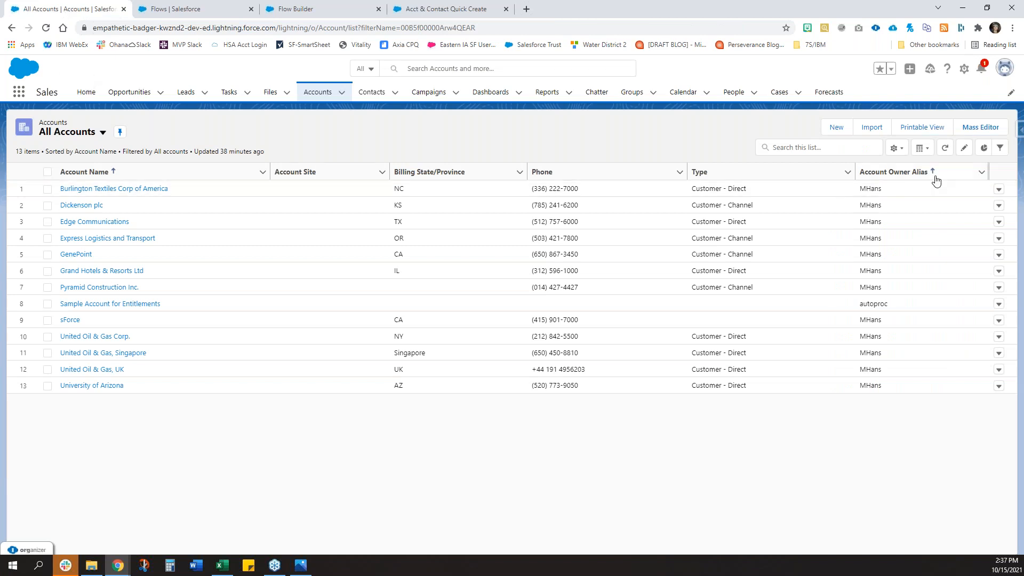
left_click(945, 151)
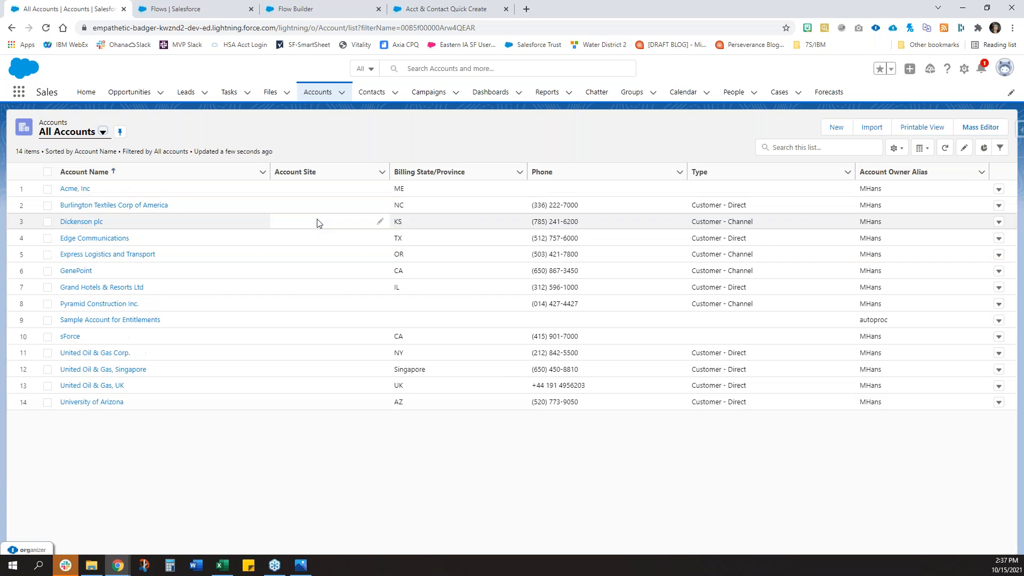
left_click(76, 192)
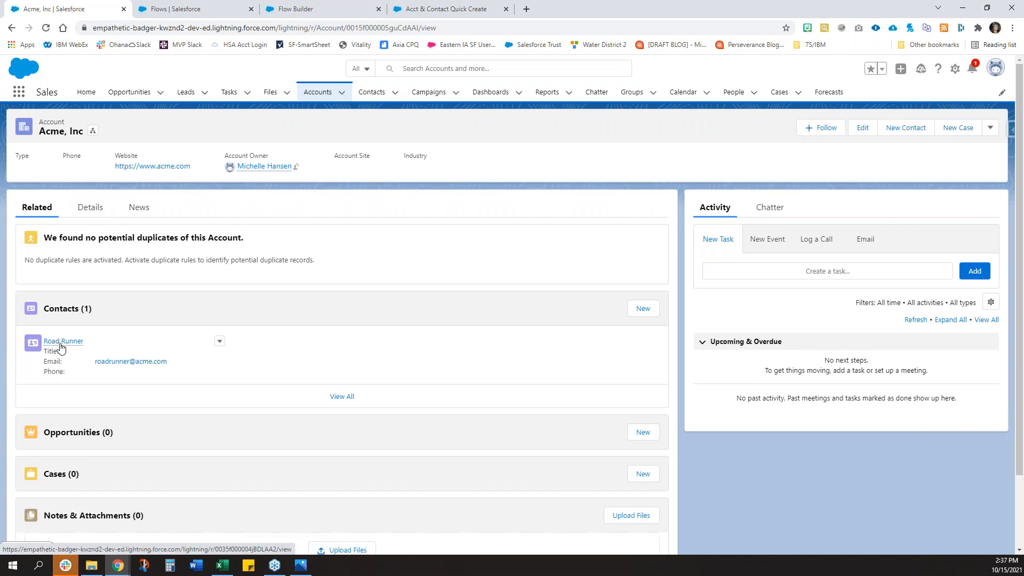
mouse_move(59, 343)
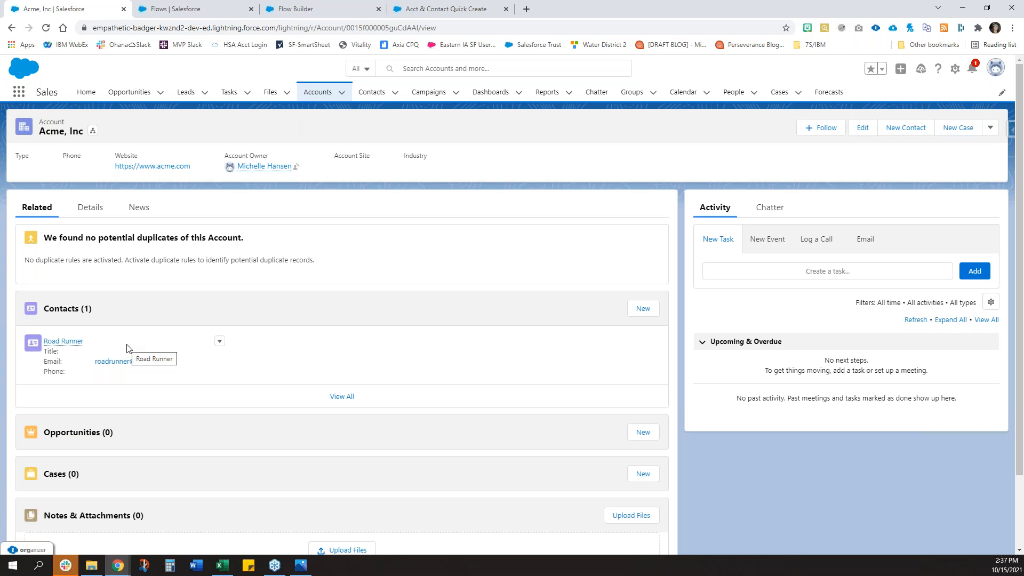
left_click(963, 11)
scroll(74, 422, "down", 1)
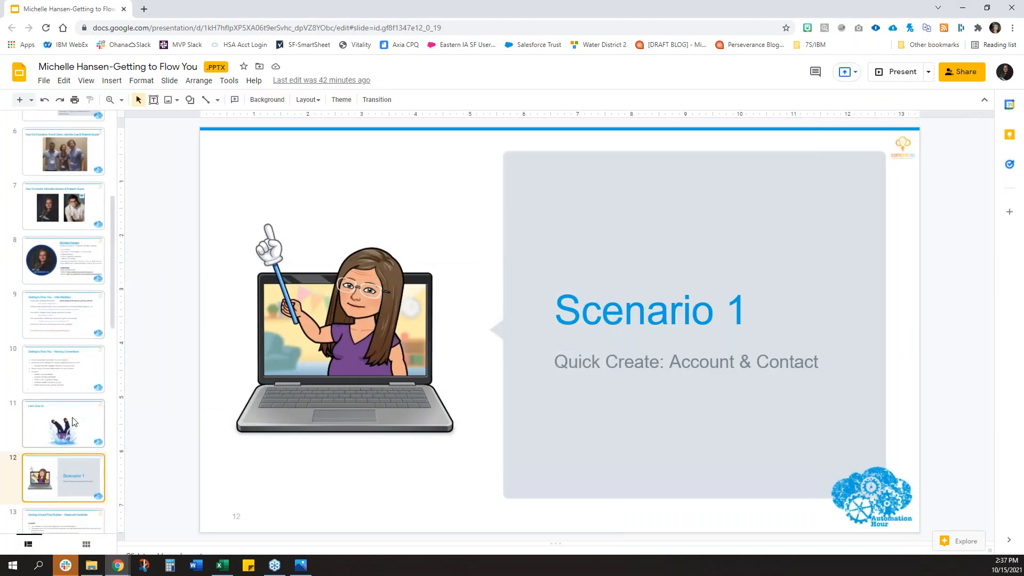
scroll(74, 422, "down", 2)
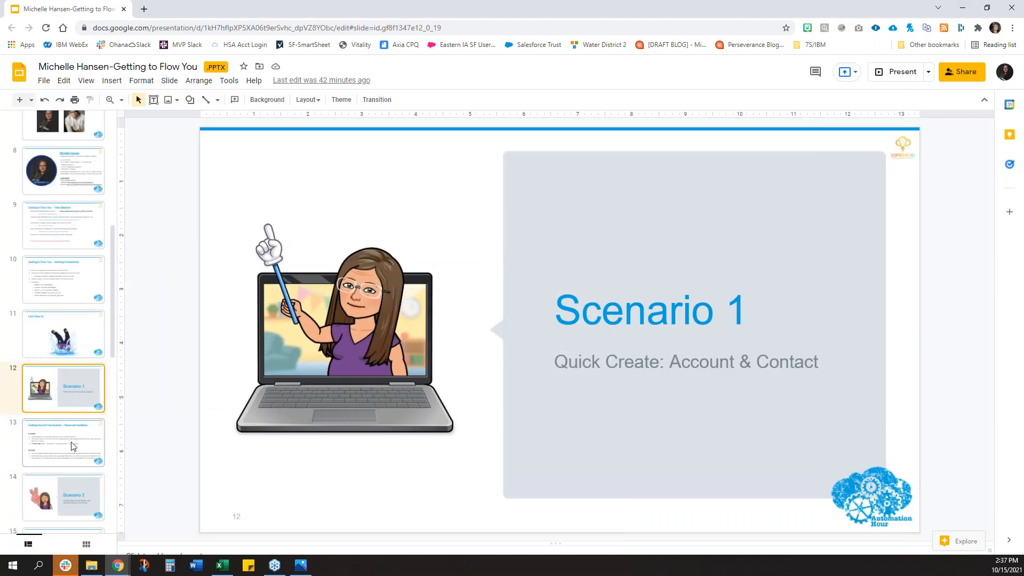
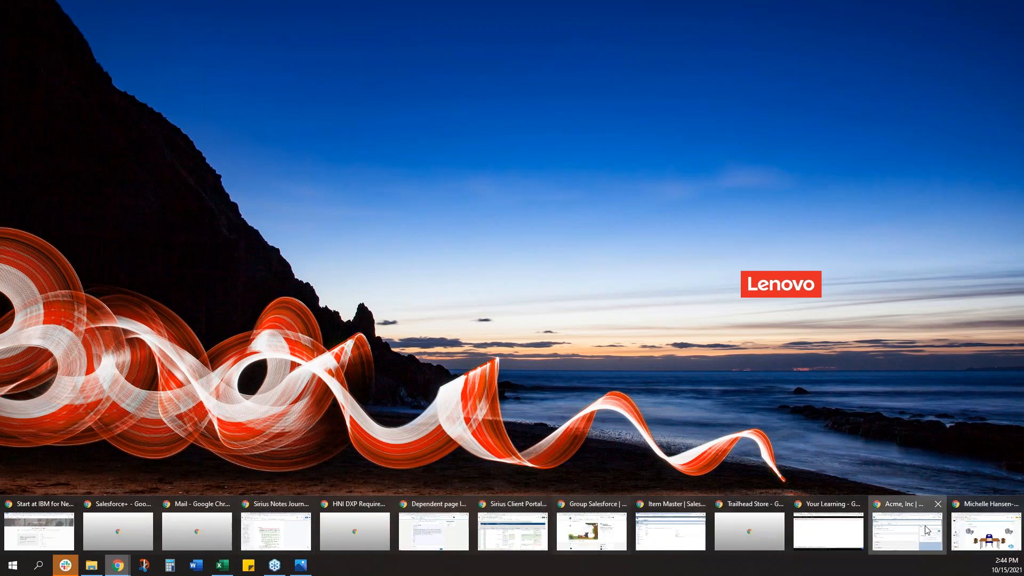
Step: Return to the Salesforce window and close the quick-create flow's builder and debug run, leaving the Flows list in Setup open
left_click(928, 531)
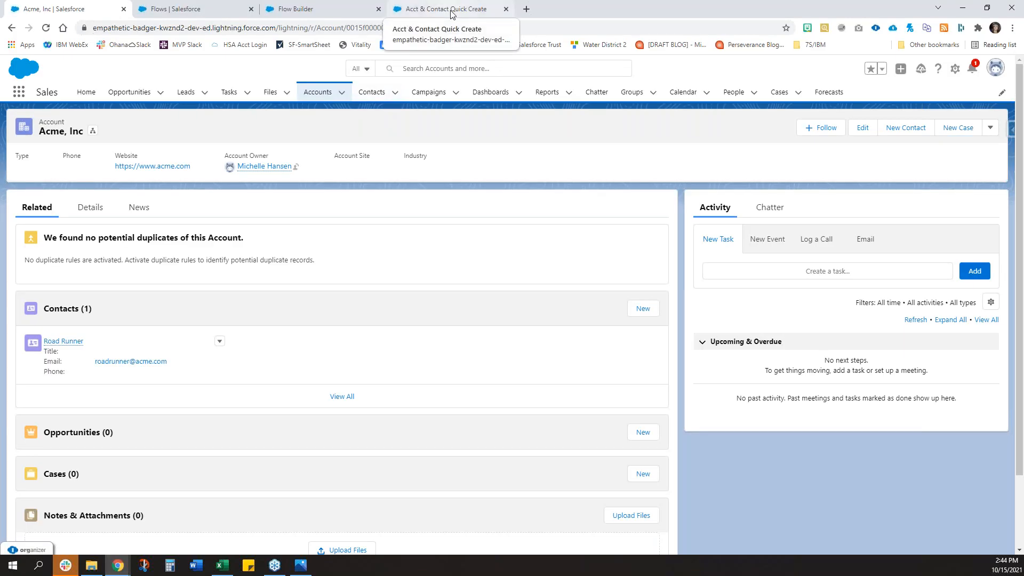
left_click(305, 10)
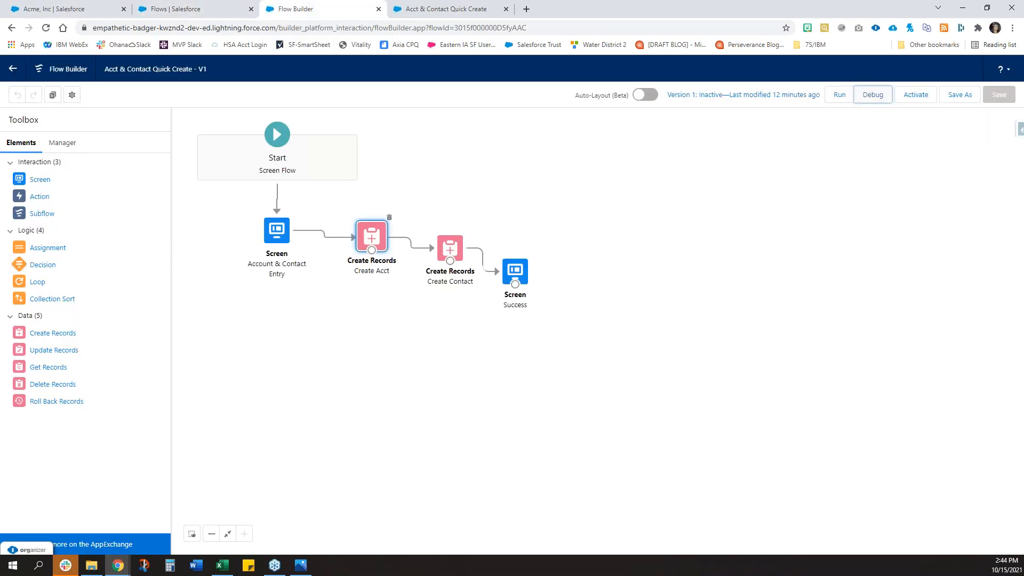
left_click(216, 16)
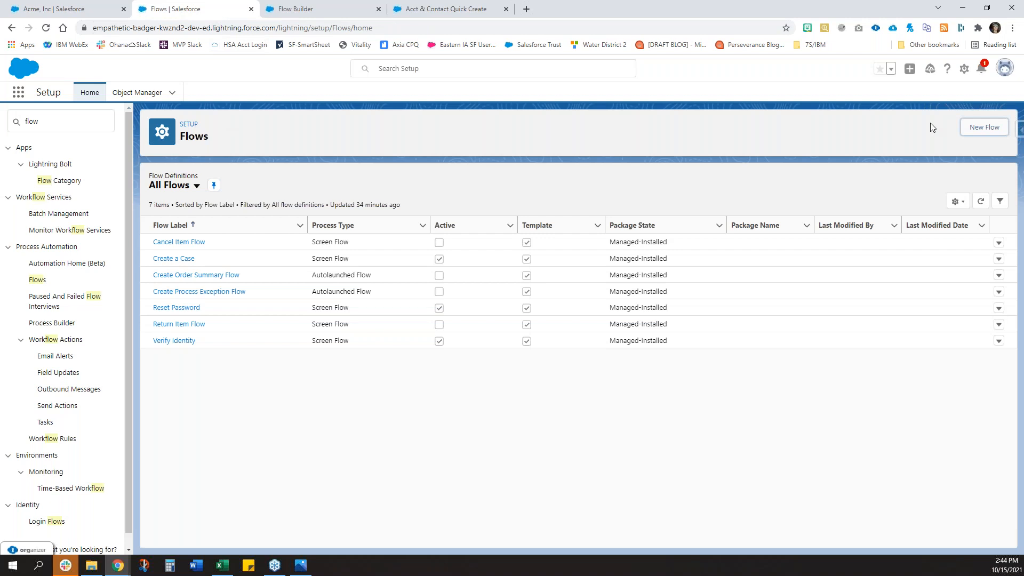
left_click(379, 9)
left_click(379, 9)
Step: Create a new Record-Triggered Flow using the Freeform layout
left_click(988, 131)
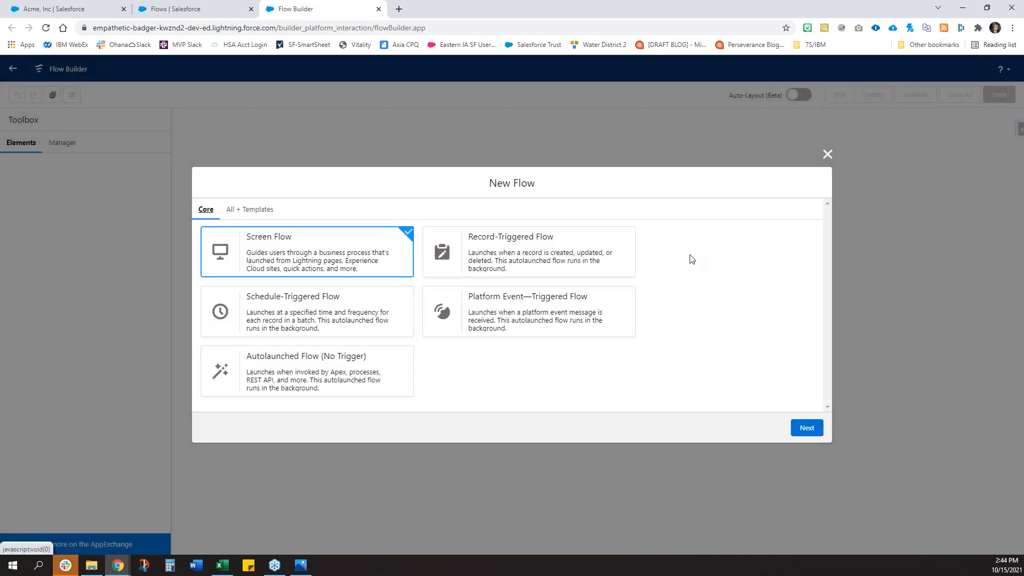
left_click(531, 260)
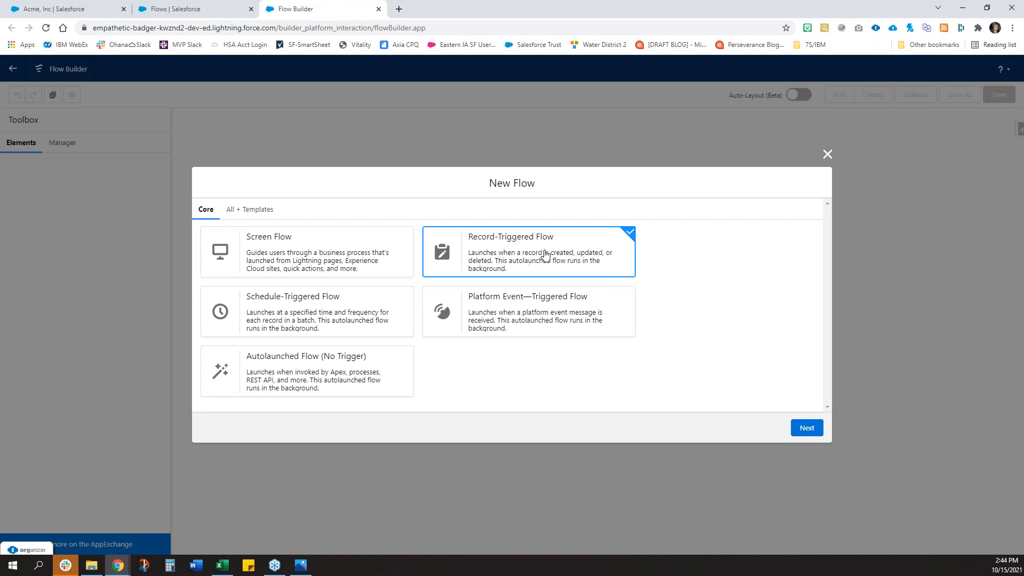
left_click(807, 429)
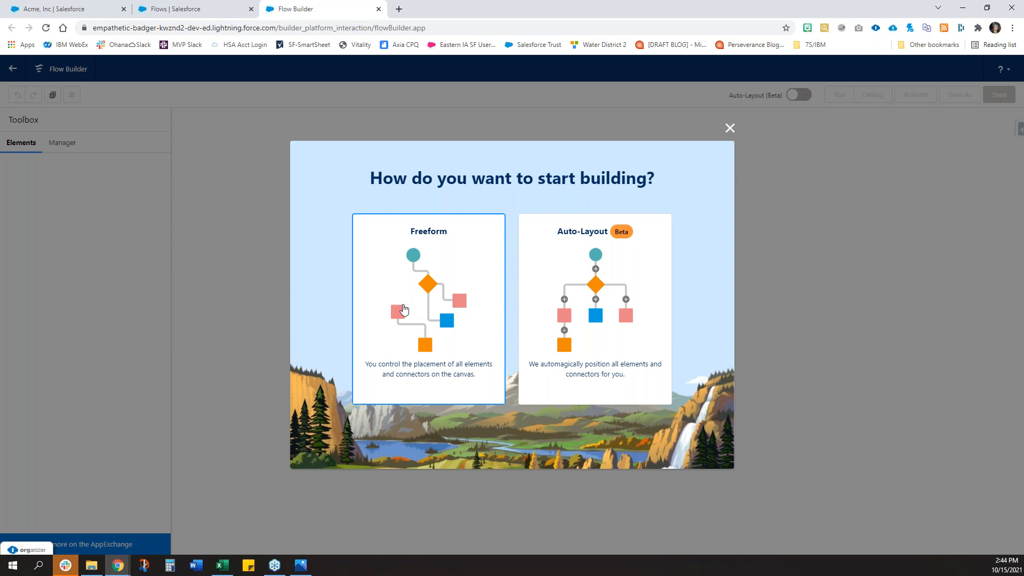
left_click(423, 301)
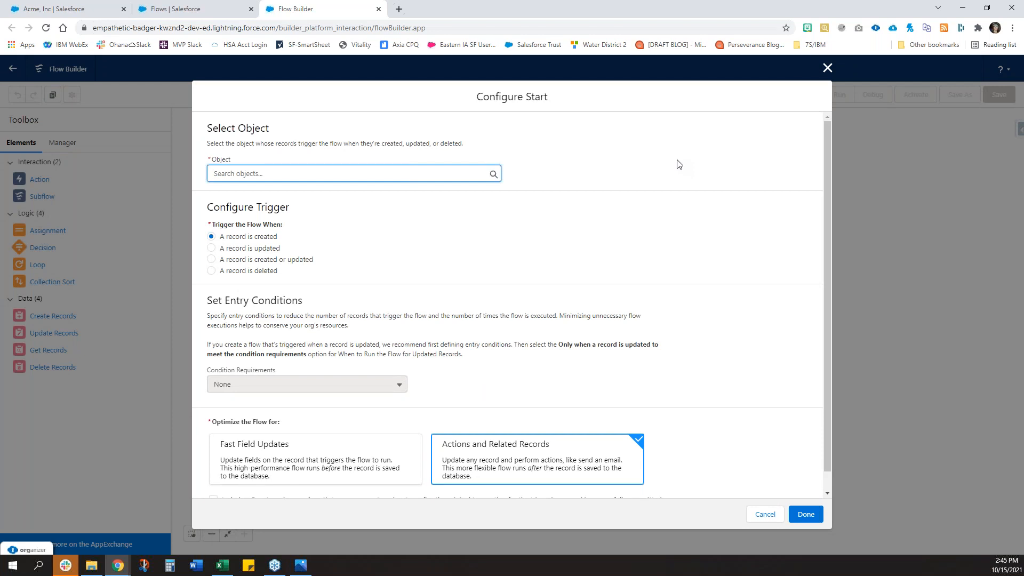
Step: Trigger the flow when an Account record is updated, with condition requirements set to All Conditions Are Met (AND)
type("a")
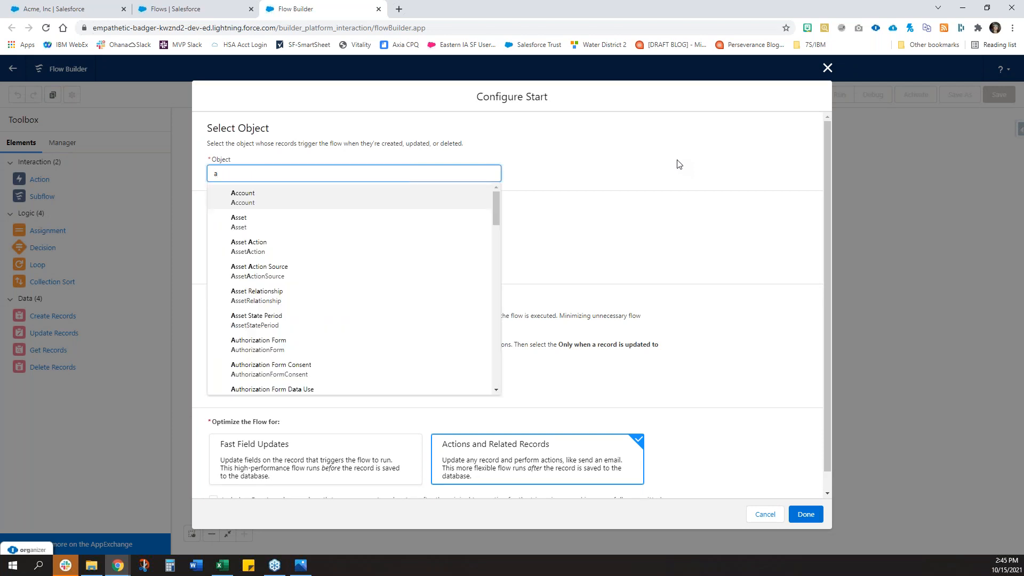
left_click(301, 201)
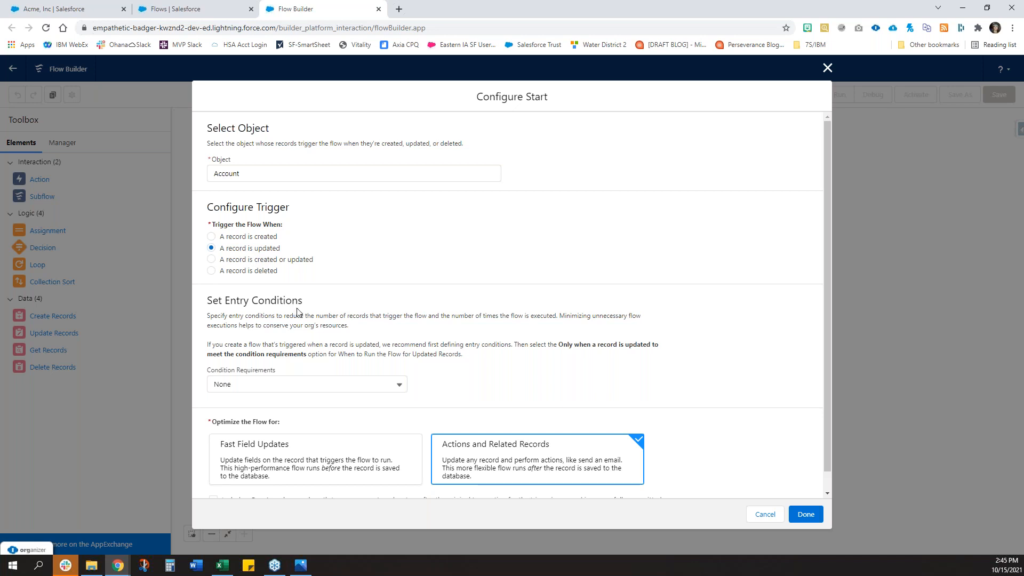
scroll(297, 312, "down", 1)
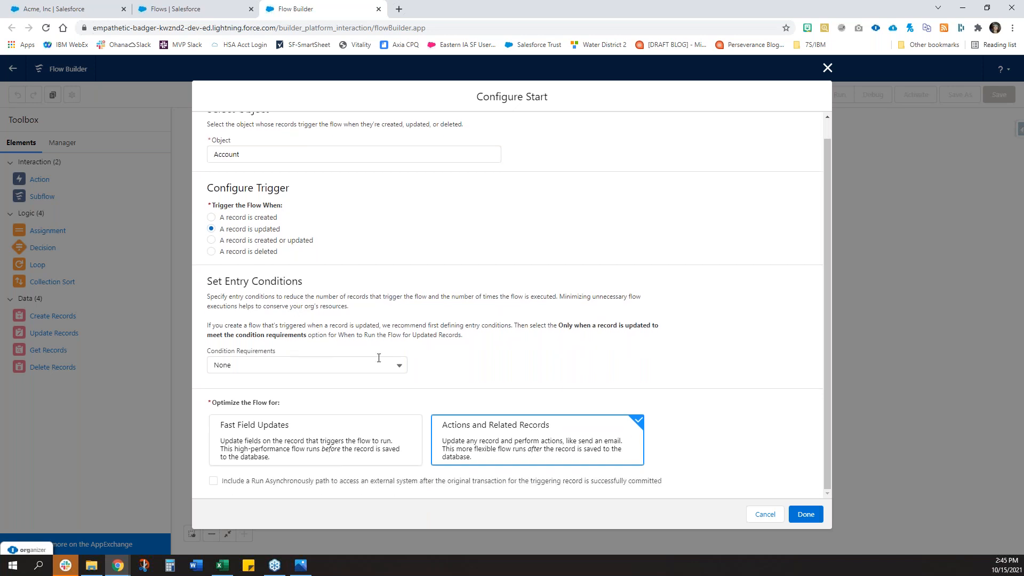
left_click(394, 366)
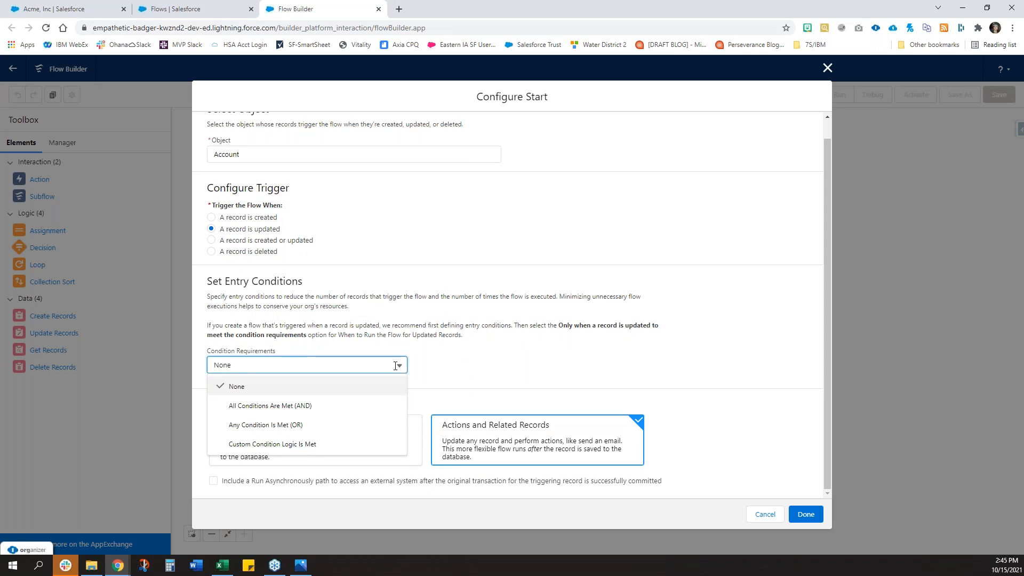
left_click(306, 406)
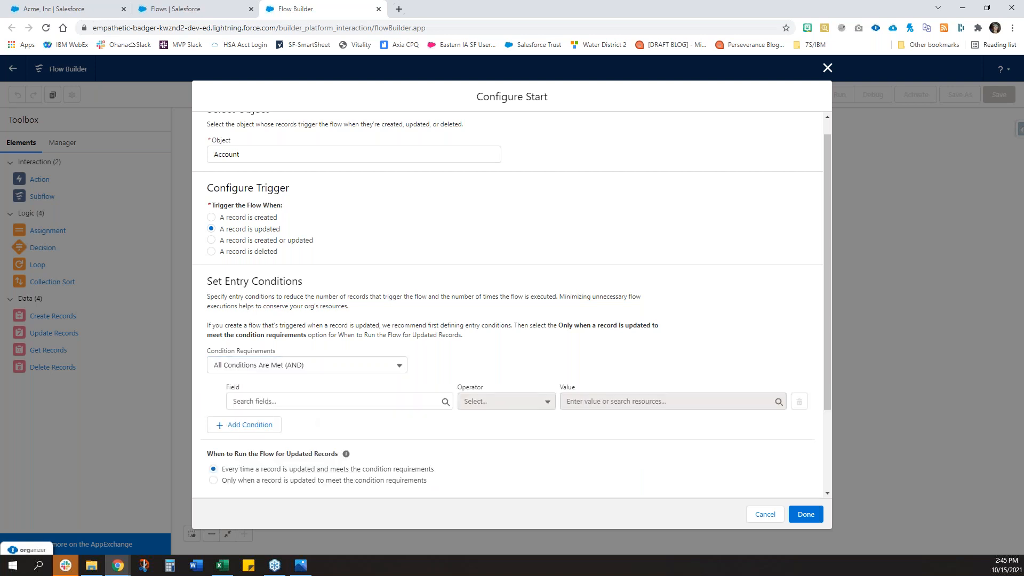
Step: Set the entry condition to BillingStreet Is Changed with the value $GlobalConstant.True
left_click(307, 401)
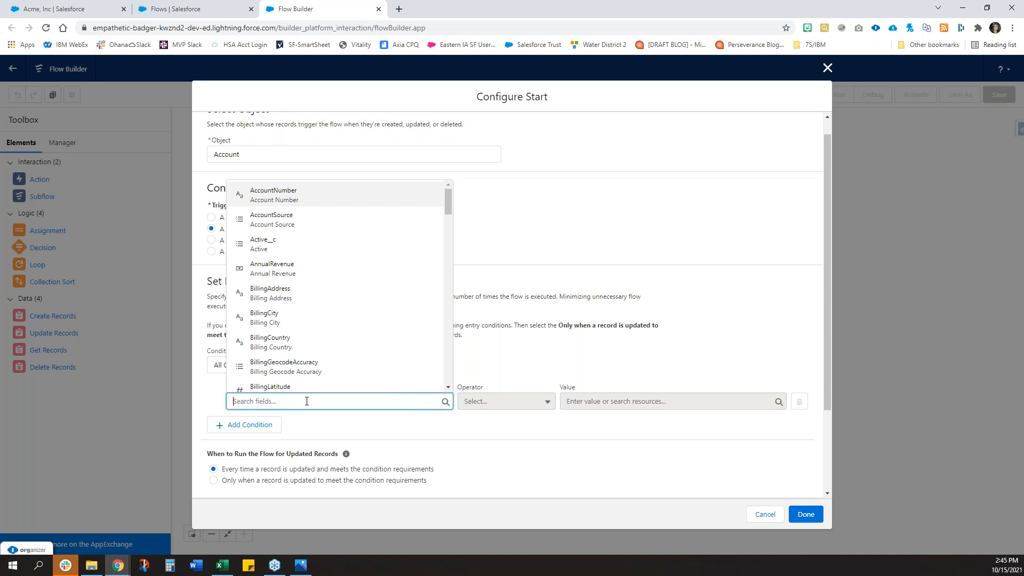
type("stree")
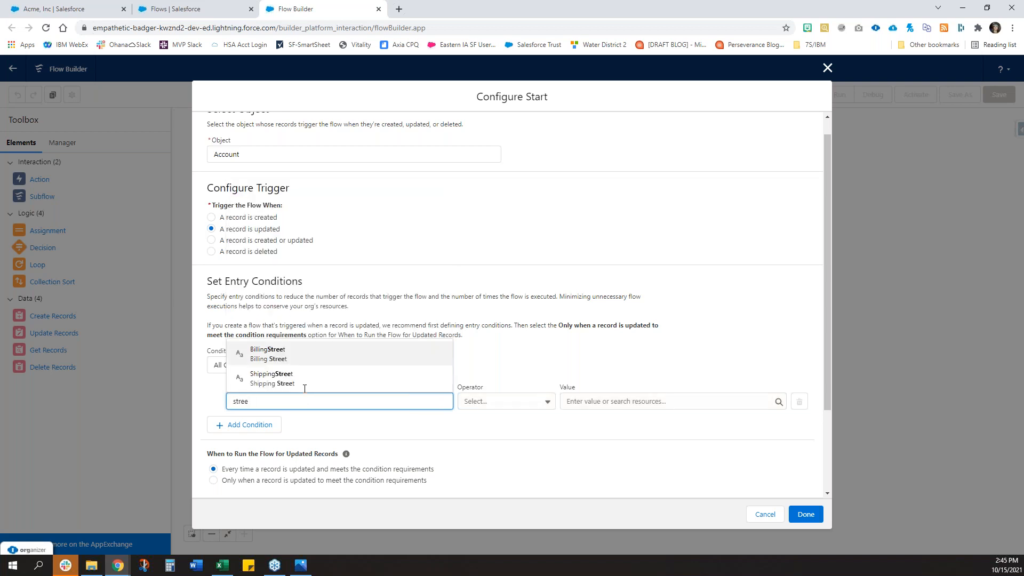
left_click(291, 355)
scroll(291, 357, "down", 2)
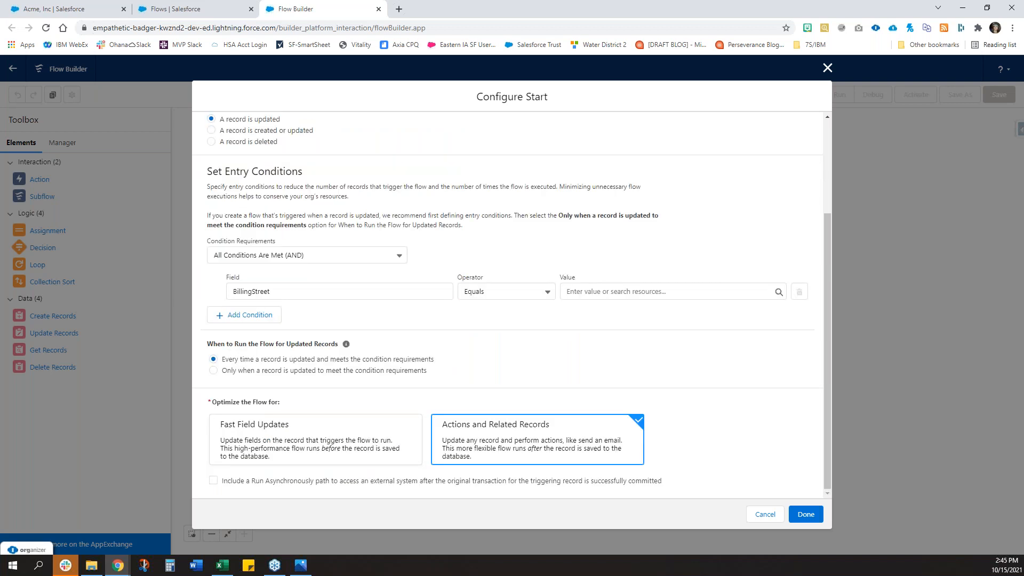
left_click(507, 292)
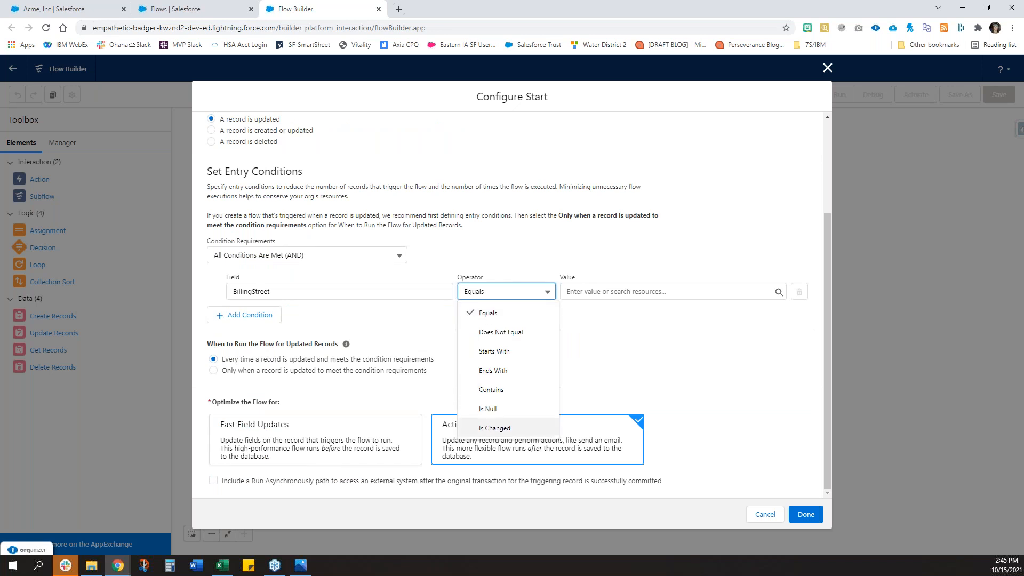
left_click(495, 428)
left_click(591, 291)
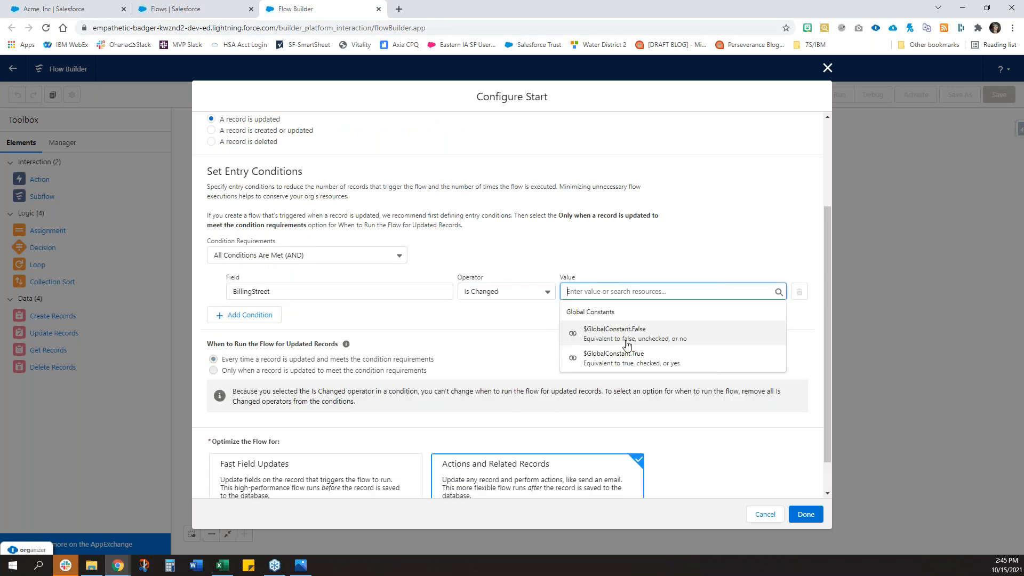
left_click(630, 358)
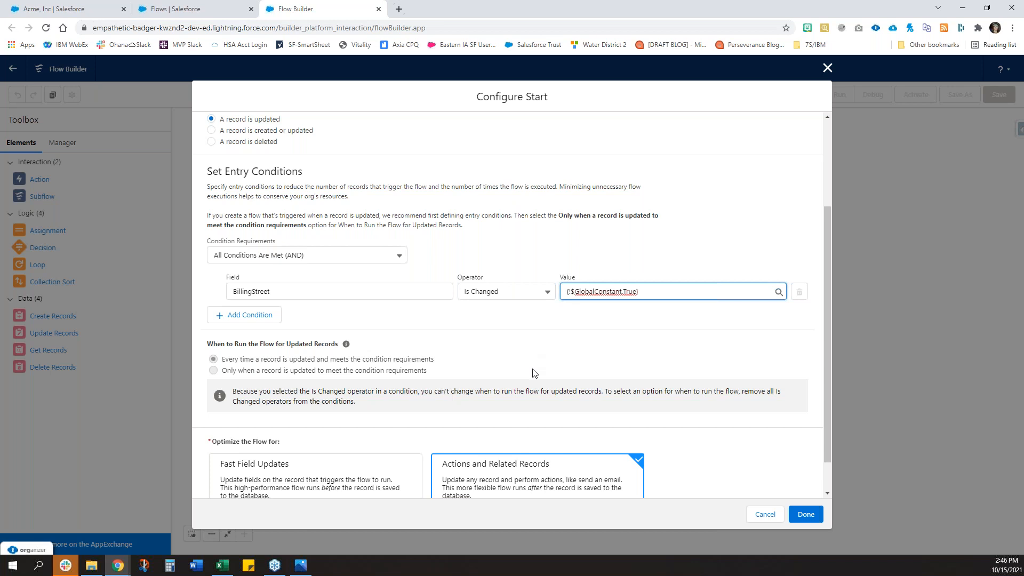
Step: Optimize the flow for Actions and Related Records and finish the start configuration
scroll(535, 372, "down", 2)
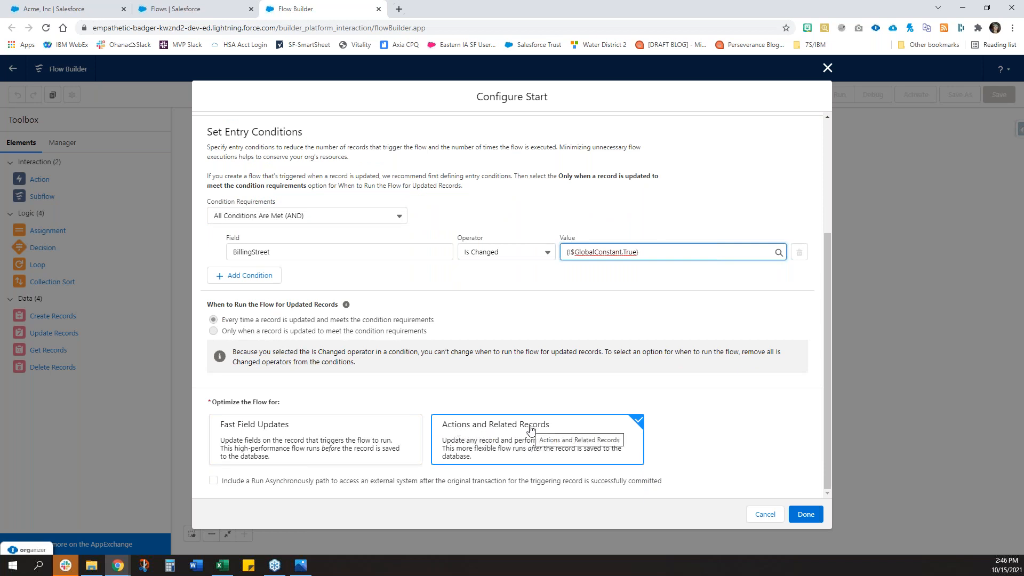
left_click(523, 438)
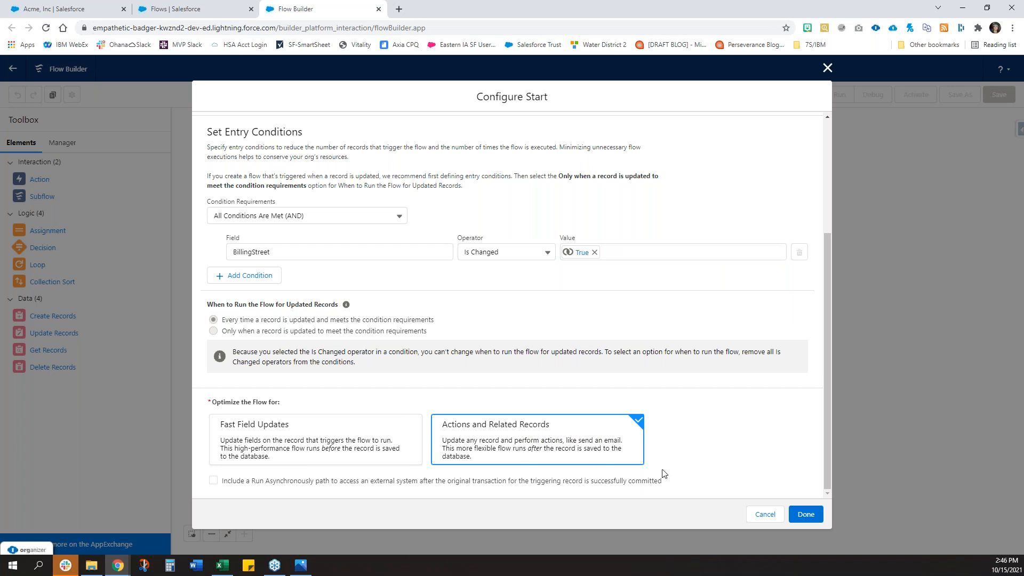
left_click(805, 514)
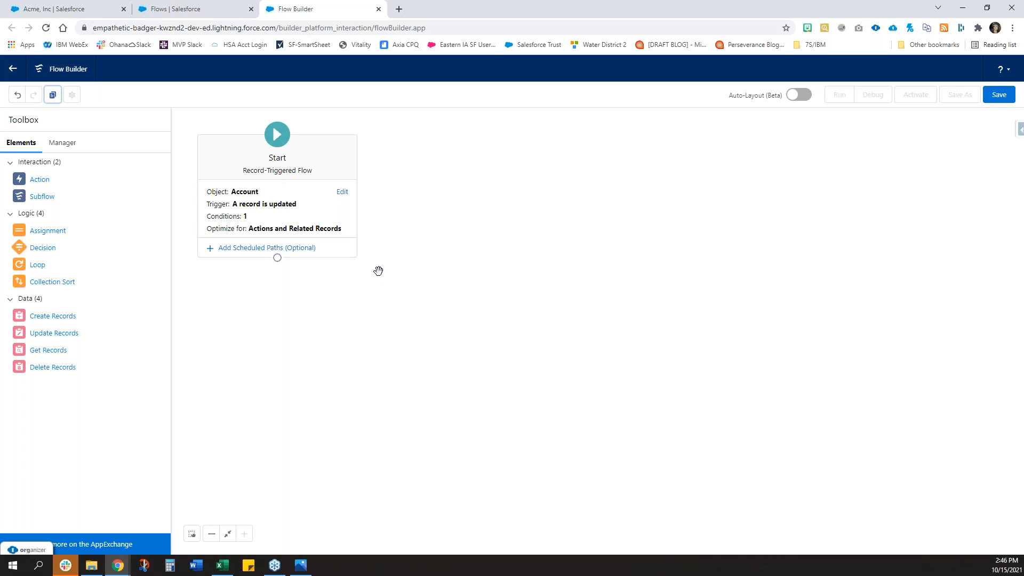
Step: Add a Get Records element below Start, labelled Get Contacts, that retrieves records of the Contact object
left_click_drag(38, 351, 277, 293)
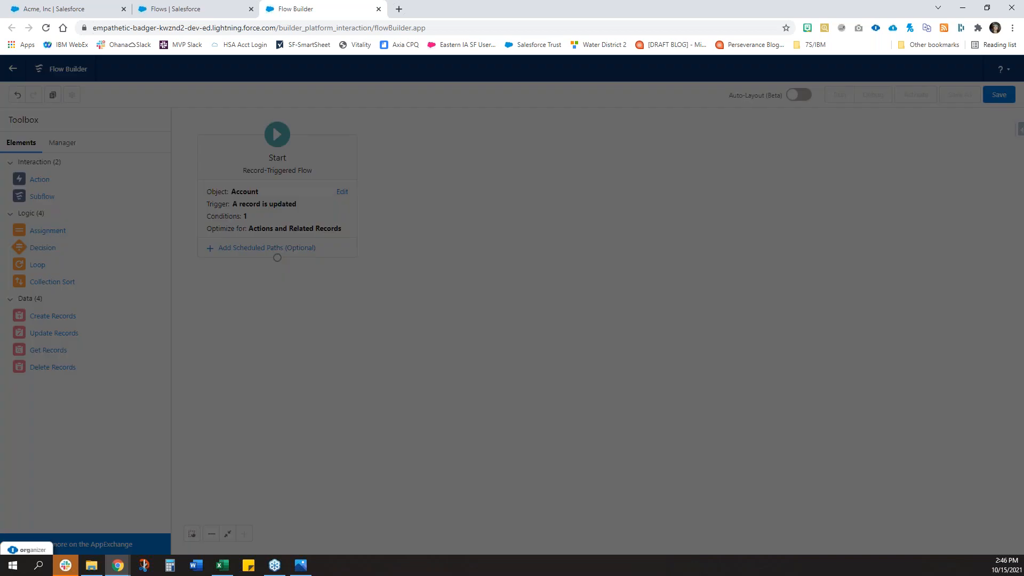
type("Get Contacts")
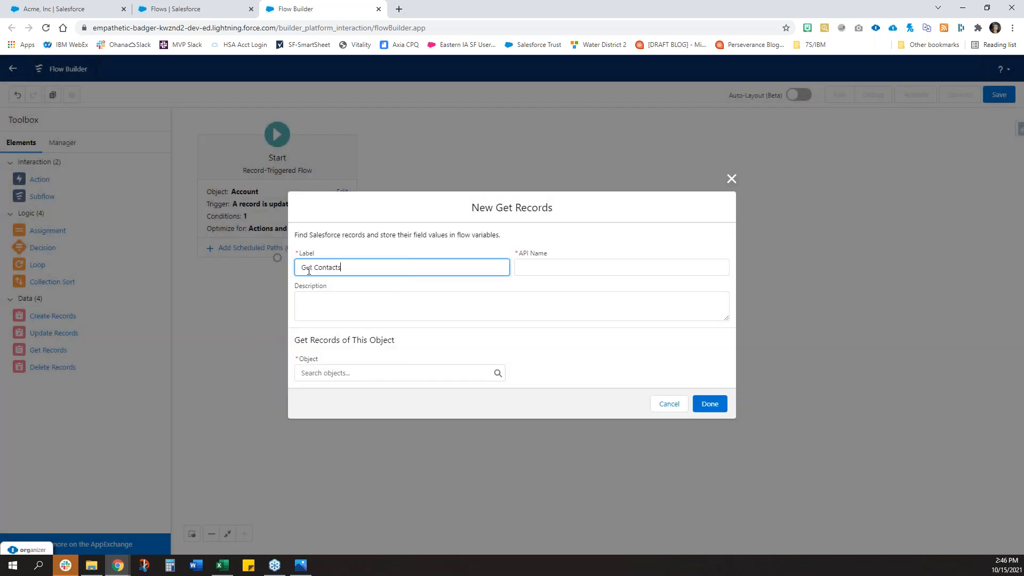
left_click(364, 374)
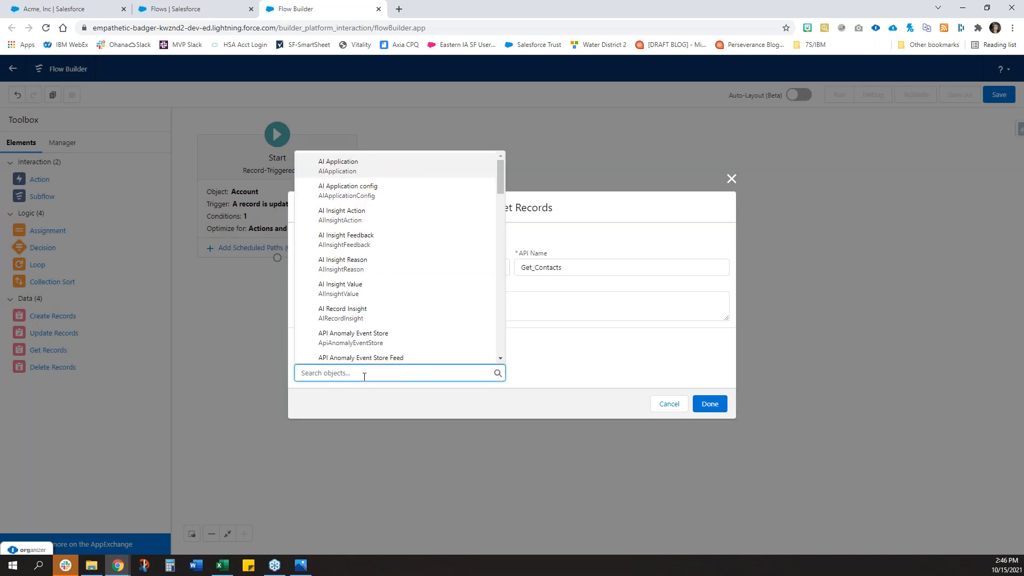
type("contact")
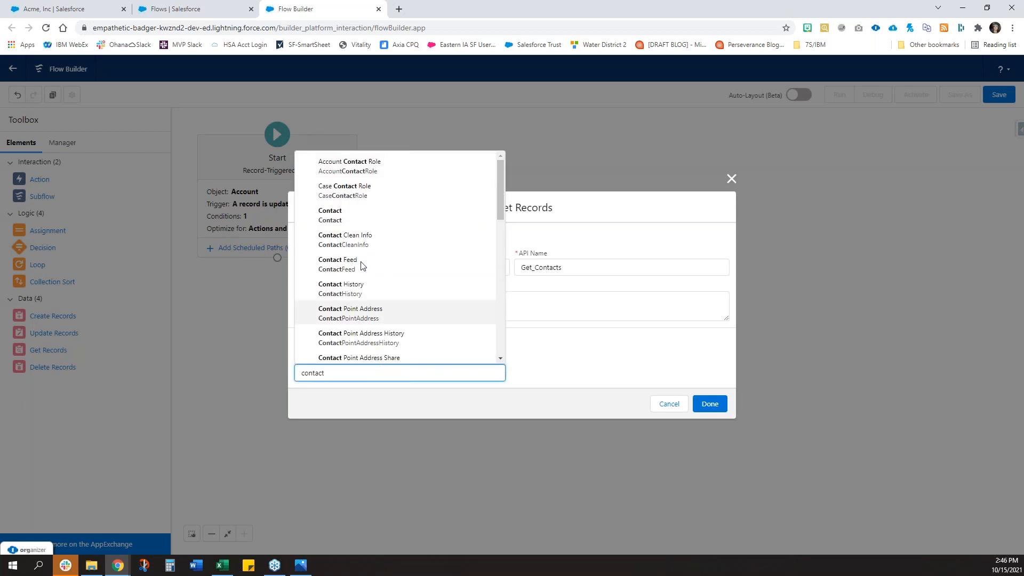
left_click(347, 223)
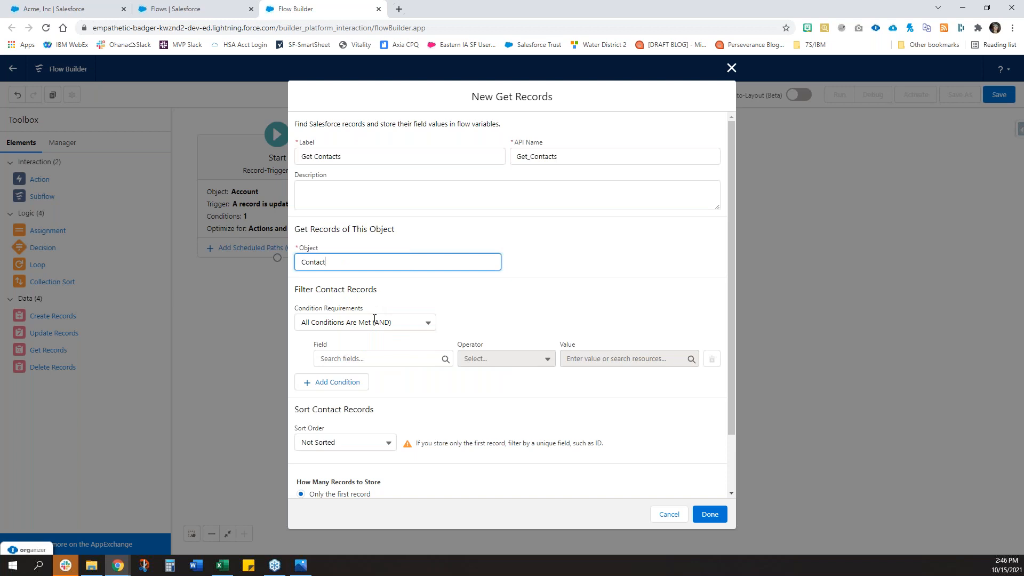
Step: Filter the contact records where AccountId Equals the triggering record's account ID ($Record.Id)
left_click(386, 359)
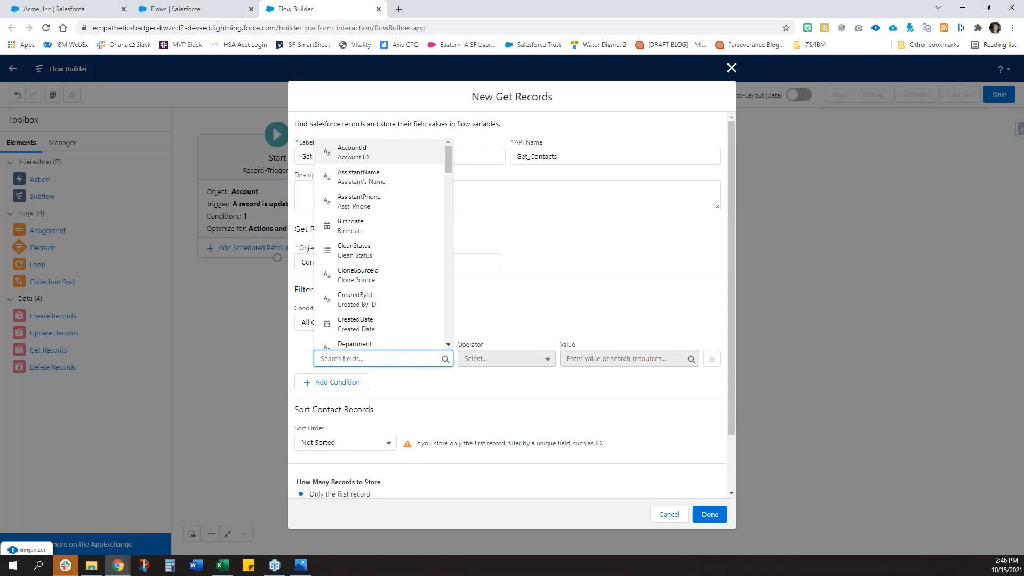
left_click(385, 154)
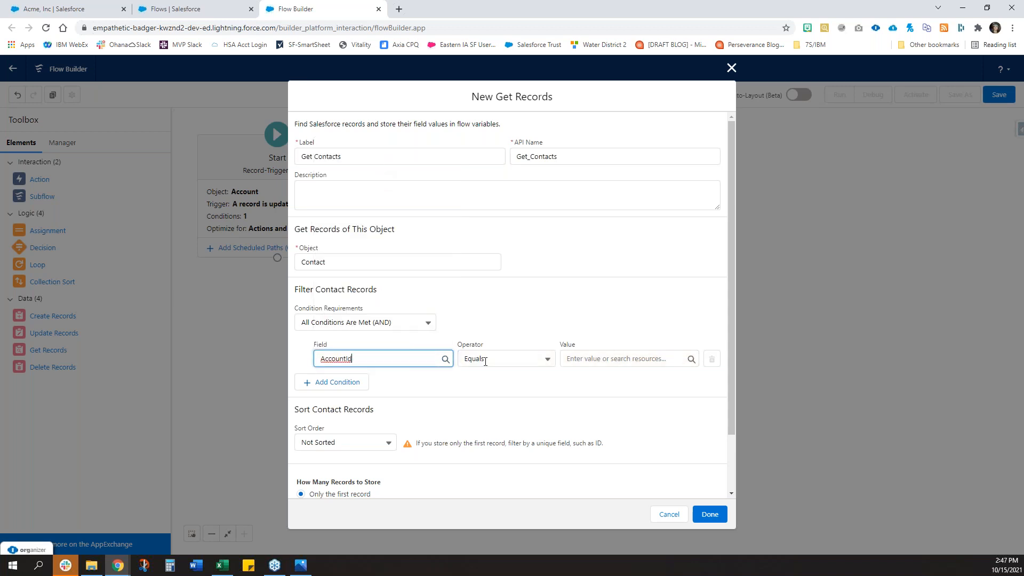
left_click(619, 358)
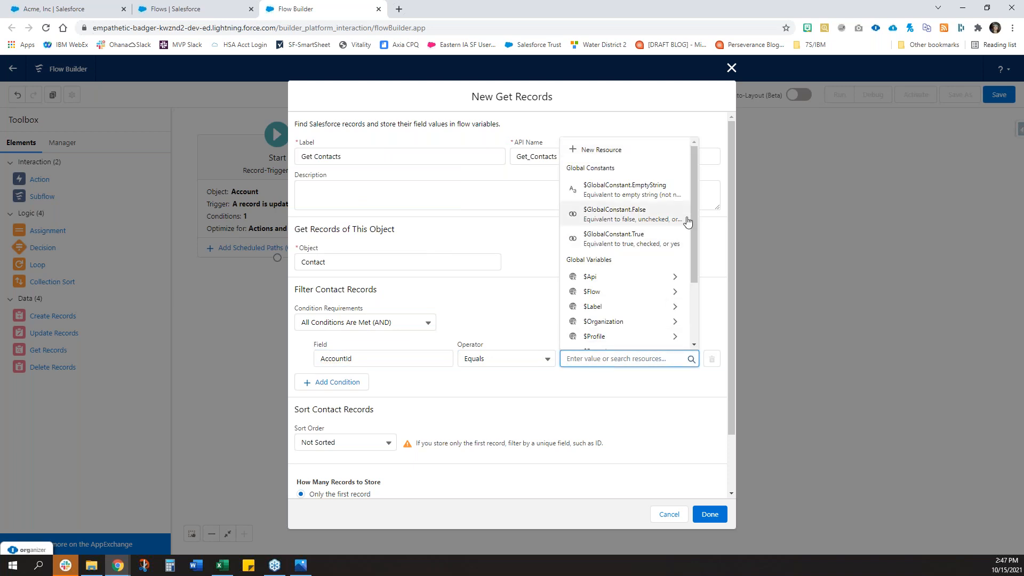
left_click_drag(695, 200, 701, 259)
left_click(702, 281)
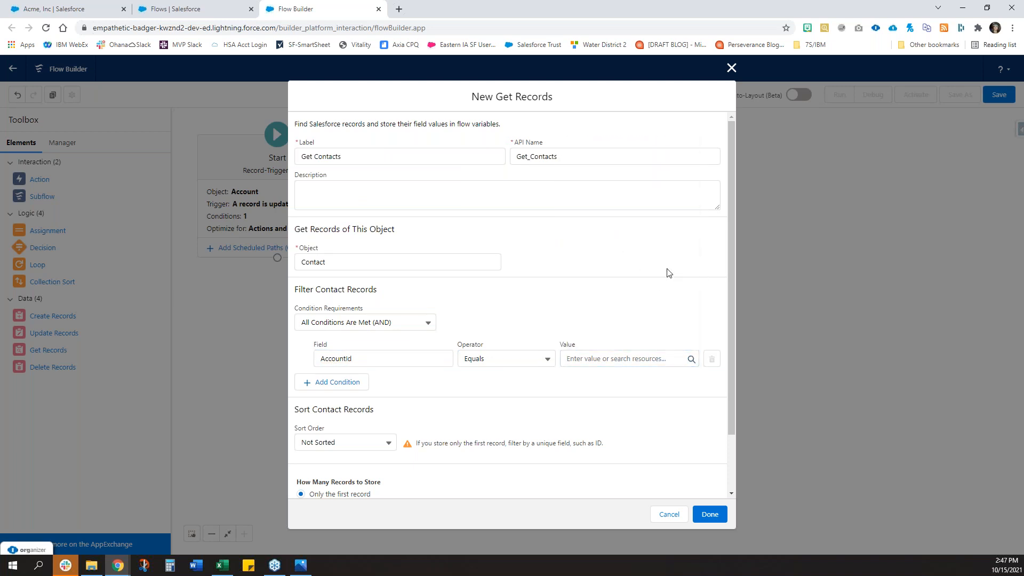
left_click(665, 362)
scroll(596, 270, "down", 3)
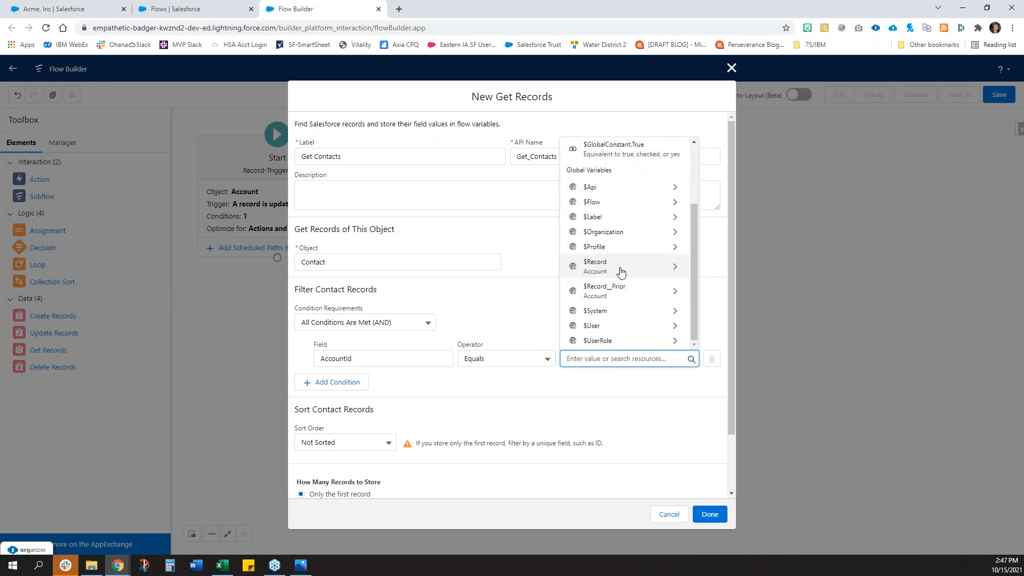
left_click(671, 268)
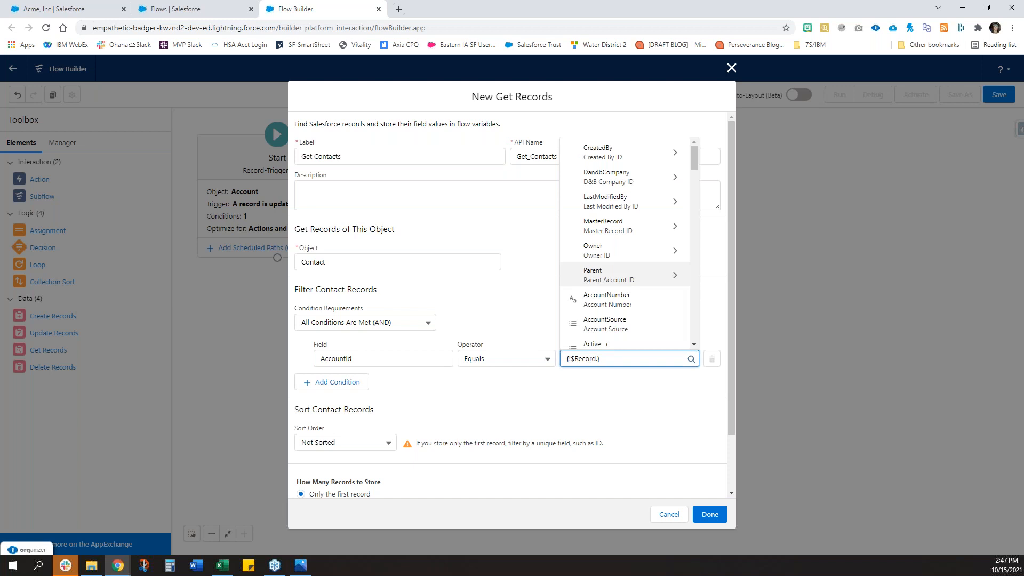
scroll(626, 271, "down", 5)
scroll(627, 271, "down", 5)
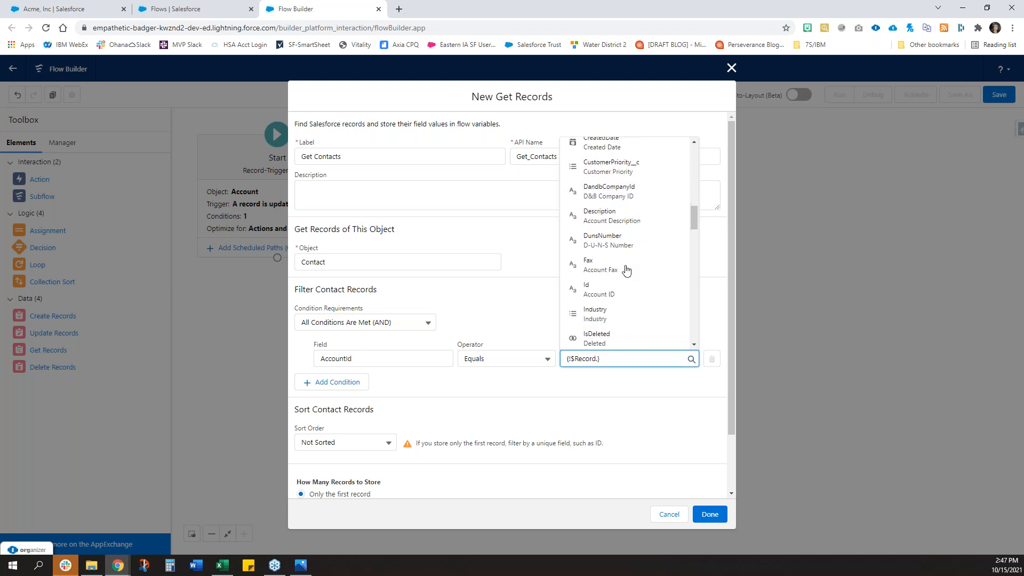
left_click(605, 202)
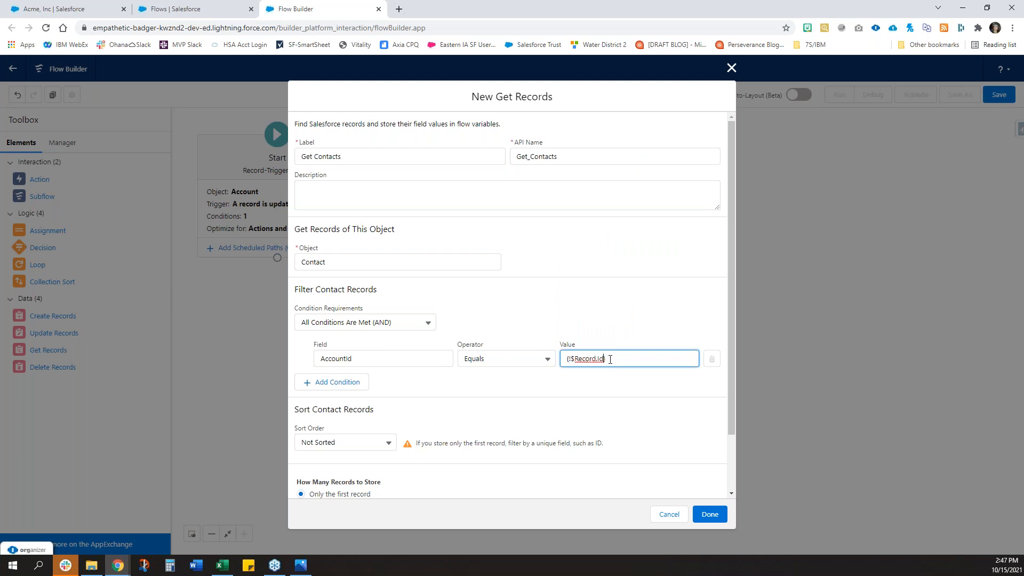
Step: Store all records in Get Contacts, finish the element, and connect Start to it
scroll(599, 398, "down", 2)
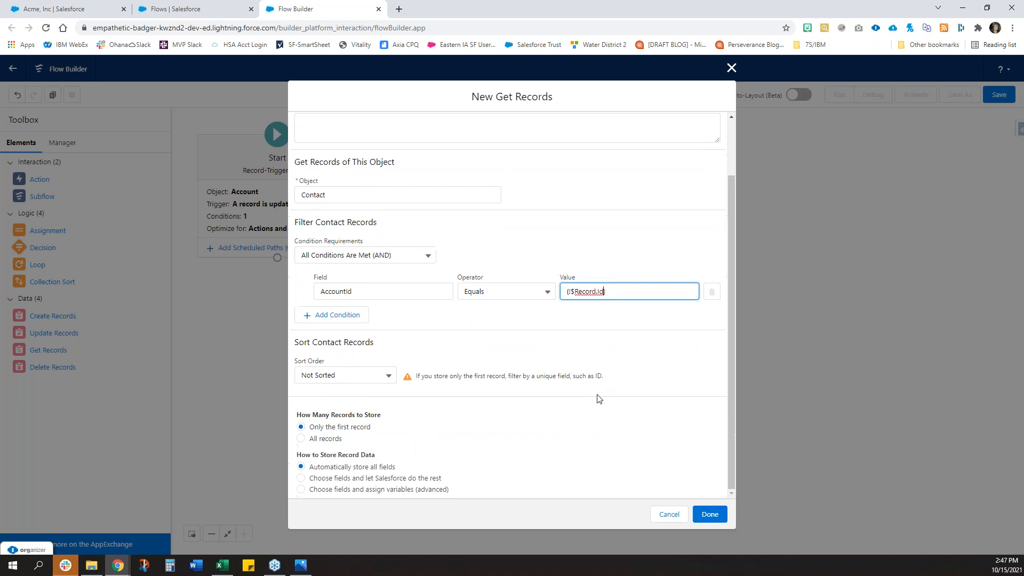
left_click(315, 440)
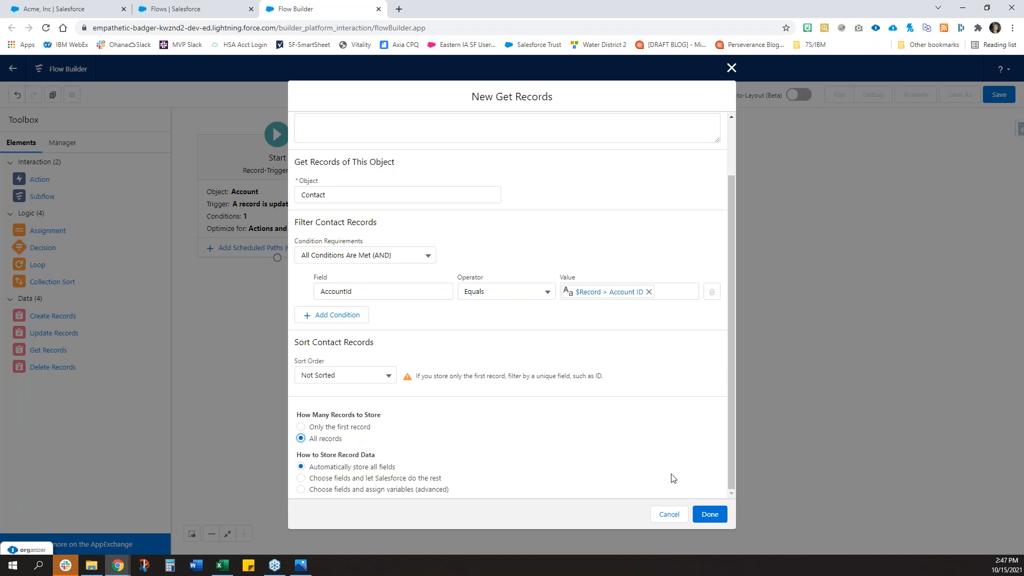
left_click(715, 518)
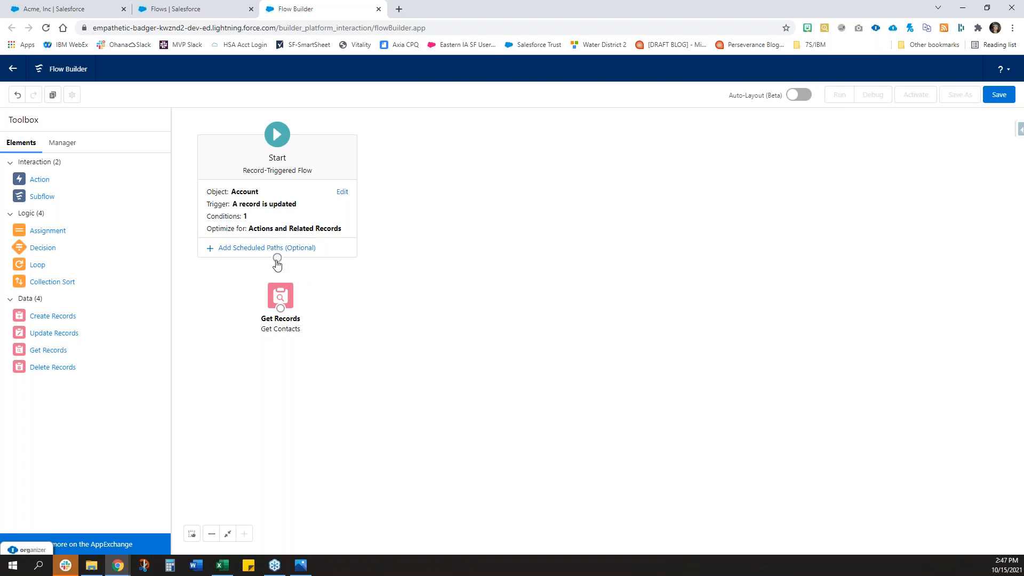
left_click_drag(278, 258, 282, 297)
left_click_drag(283, 293, 278, 308)
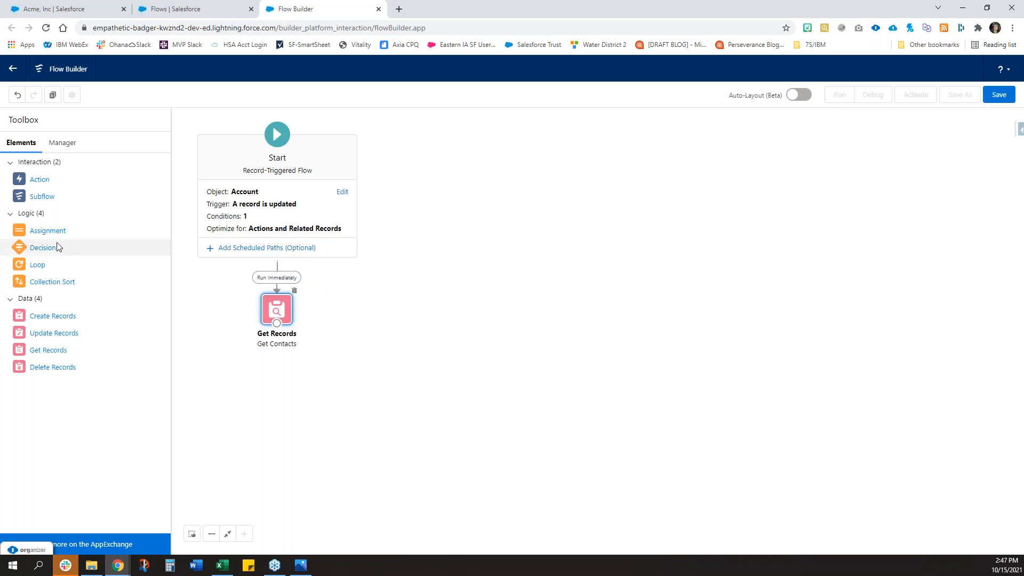
Step: Add a Loop labelled Loop thru Contacts over the Get_Contacts collection, from first to last item, and connect Get Contacts to it
left_click_drag(38, 267, 330, 320)
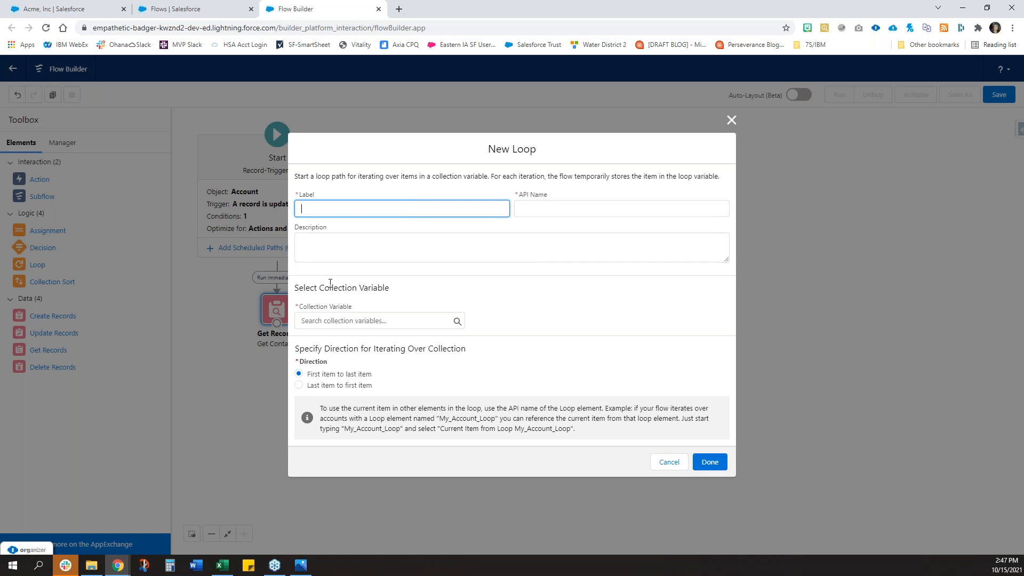
type("Loop thru Contact")
left_click(400, 322)
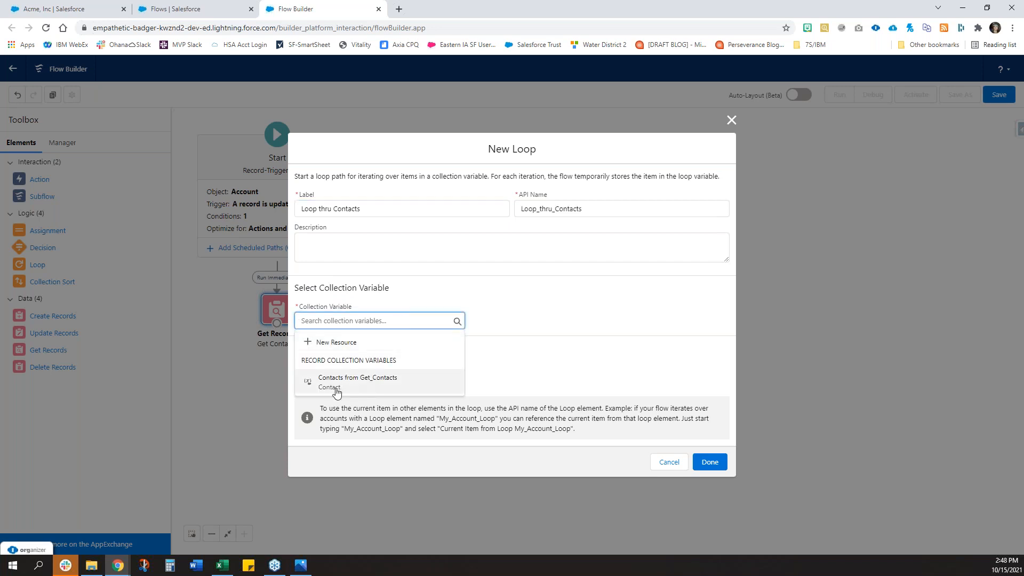
left_click(362, 382)
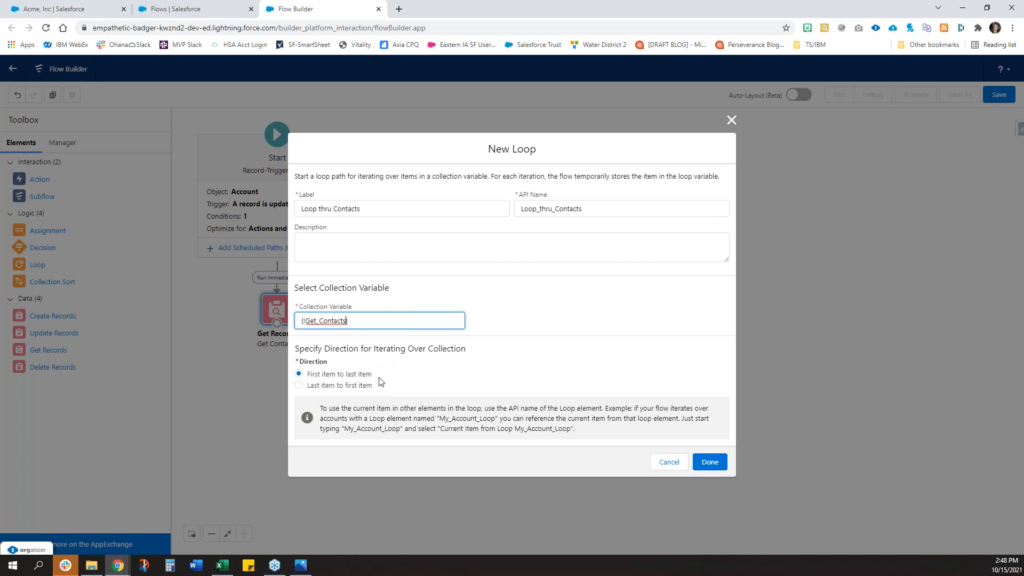
left_click(718, 468)
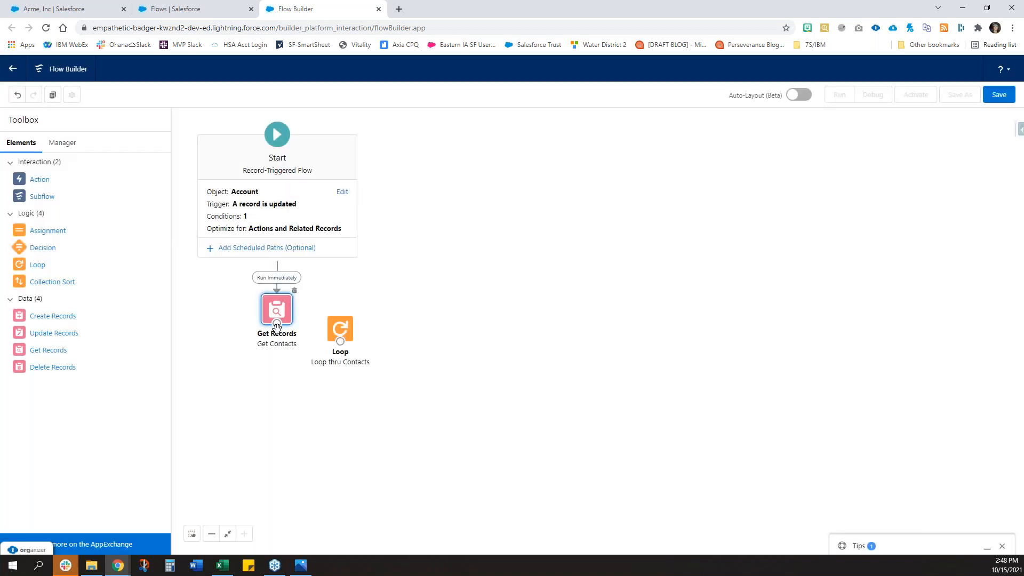
left_click_drag(276, 324, 383, 315)
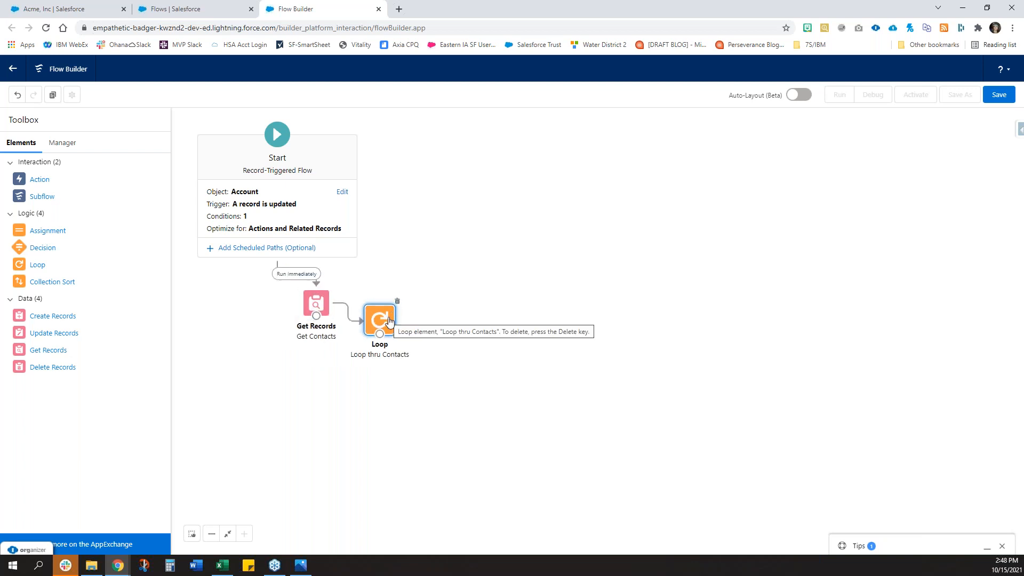
Step: Add an Assignment element labelled Update Address beside the Loop thru Contacts element
left_click_drag(47, 230, 446, 338)
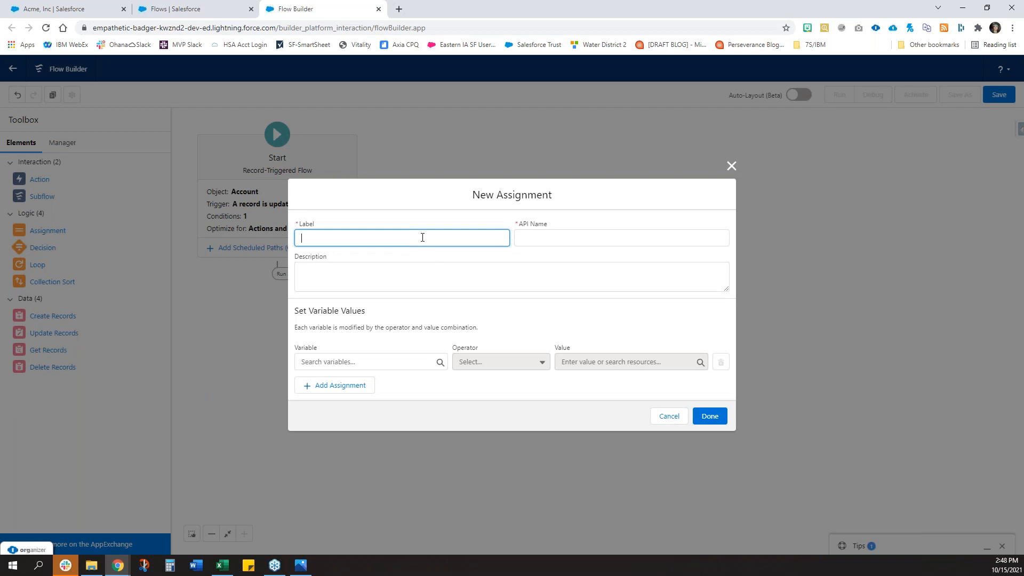
type("Update Address")
key("Tab")
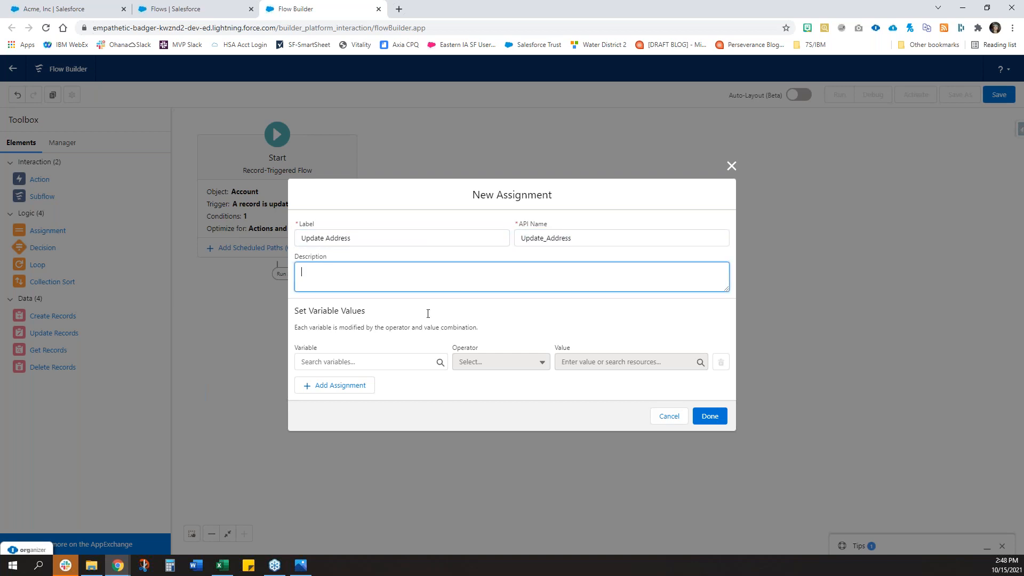
Step: Choose MailingStreet of the current item from Loop_thru_Contacts as the variable to set
left_click(391, 362)
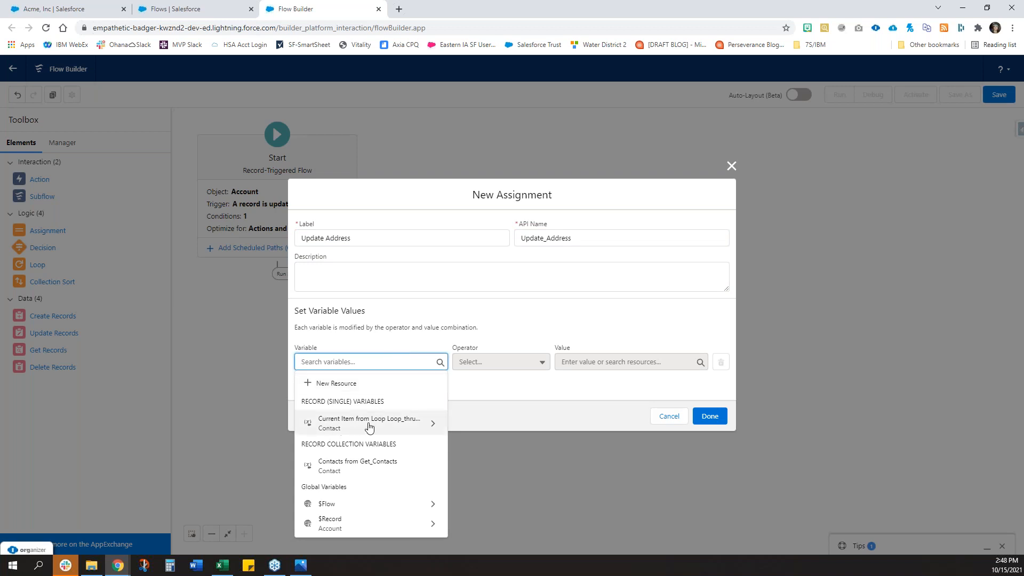
left_click(398, 423)
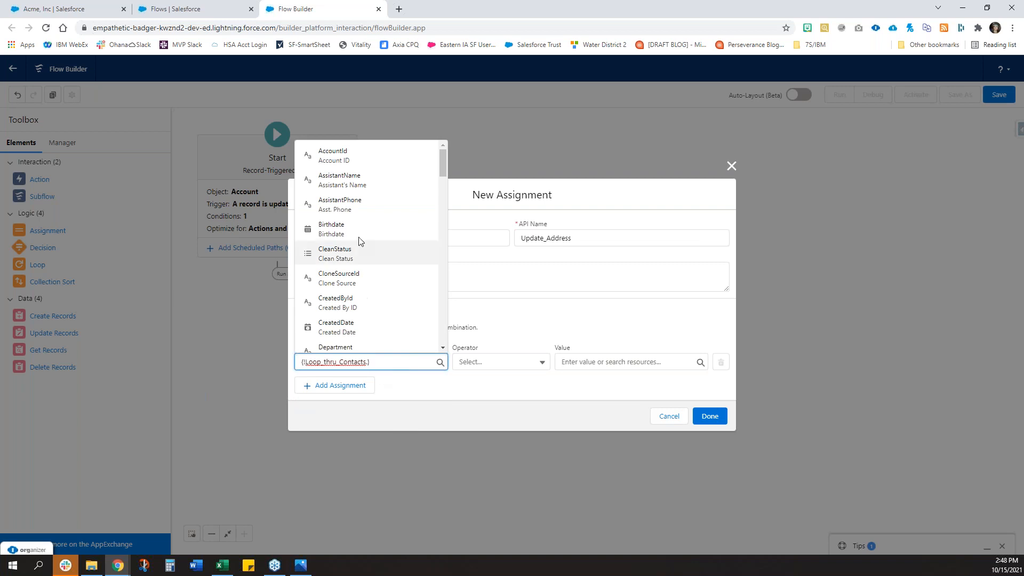
type(".bill")
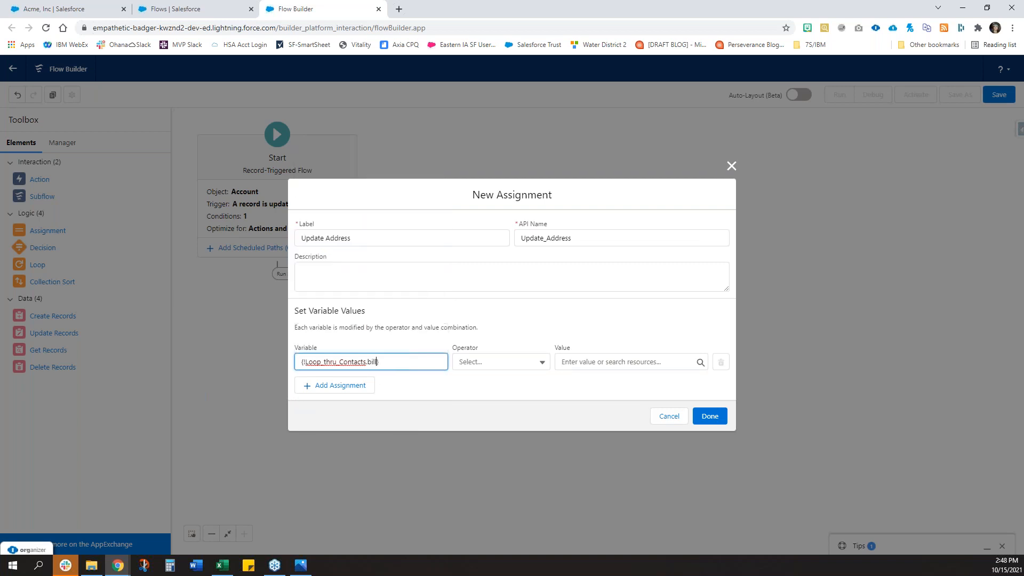
key("BackSpace")
key("BackSpace")
key("BackSpace")
key("BackSpace")
type(".stree")
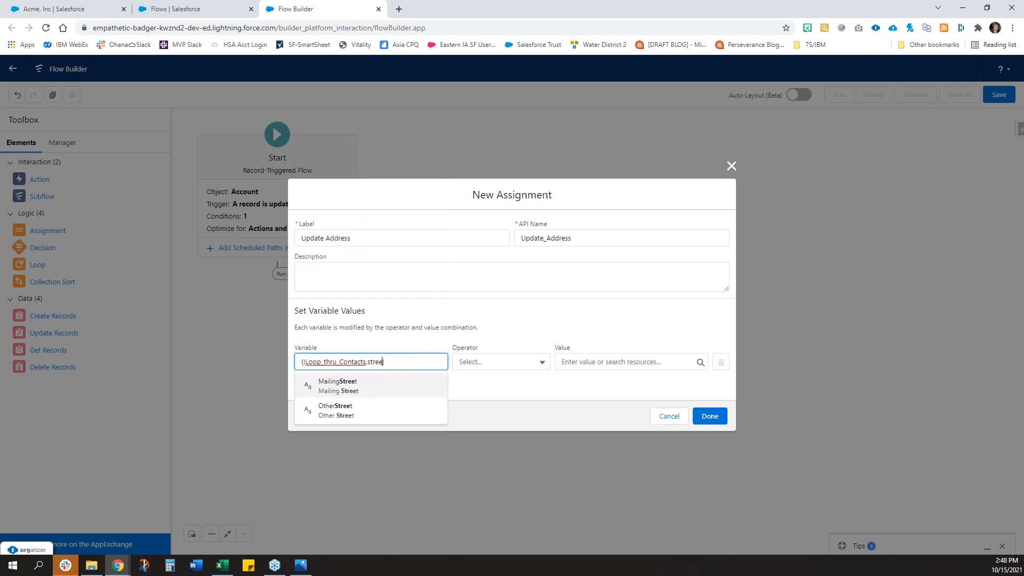
left_click(354, 385)
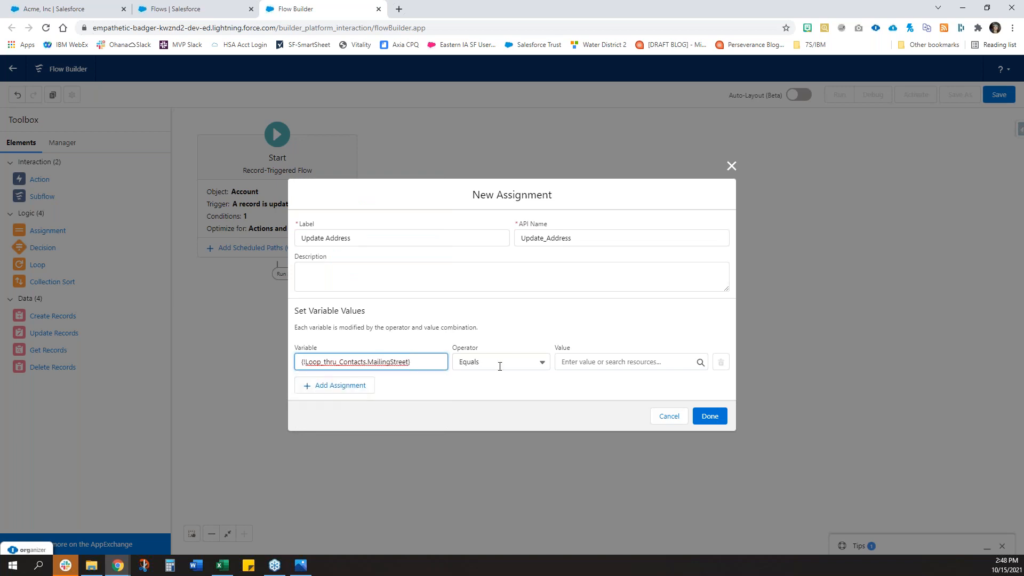
Step: Set the mailing street's value to the triggering account's BillingStreet ($Record.BillingStreet) and finish the assignment
left_click(622, 361)
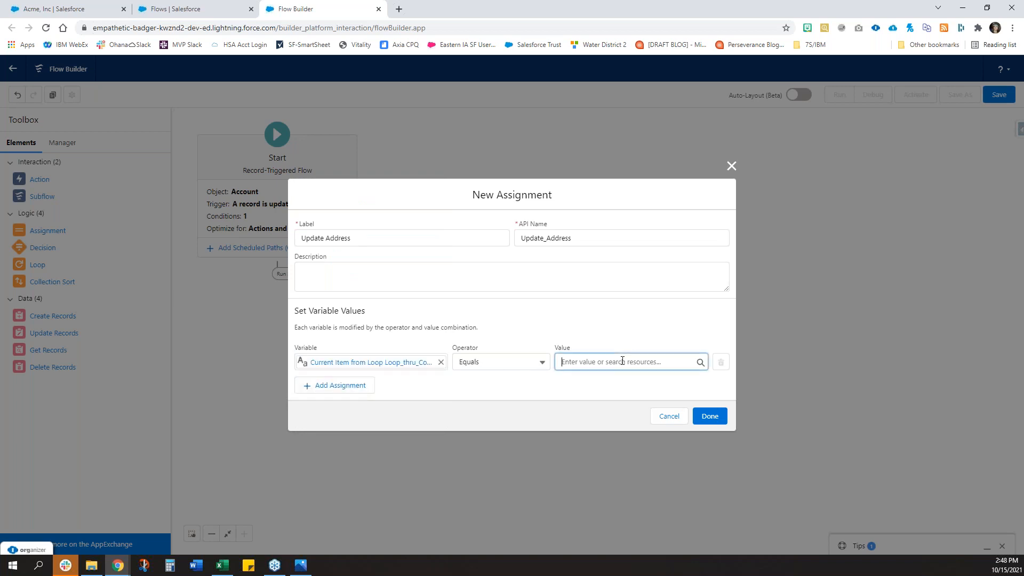
scroll(627, 302, "down", 3)
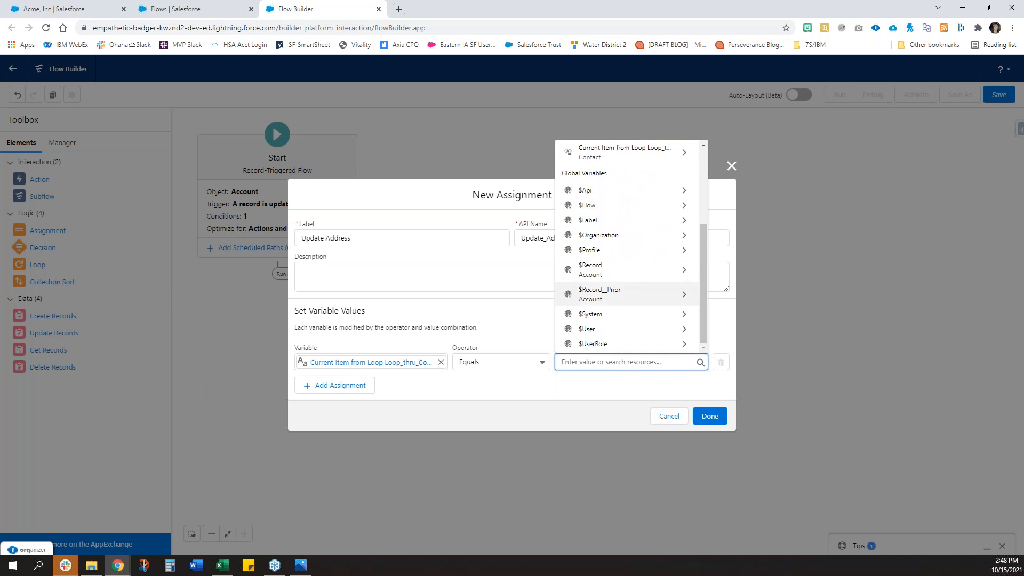
left_click(604, 270)
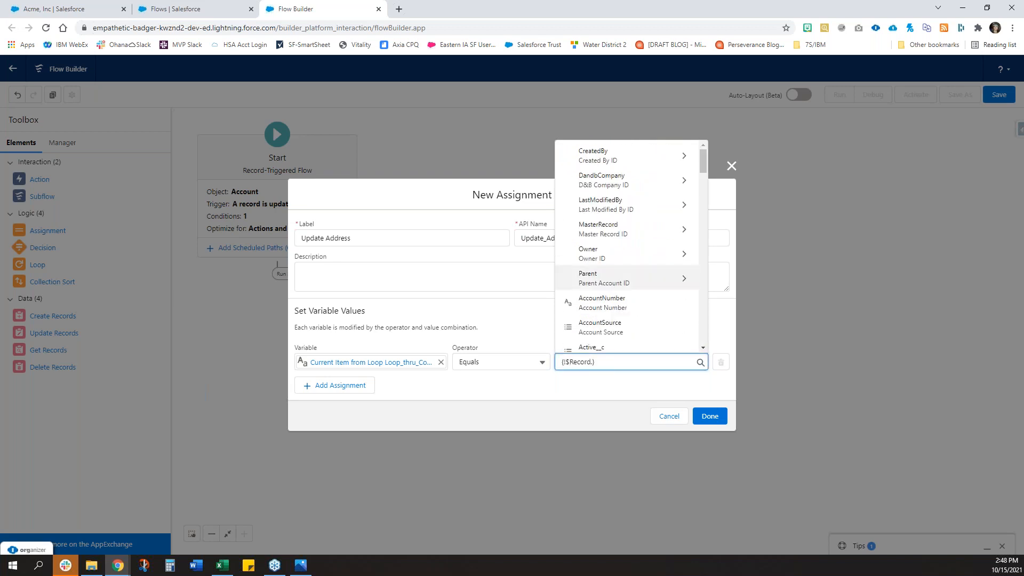
type("bill")
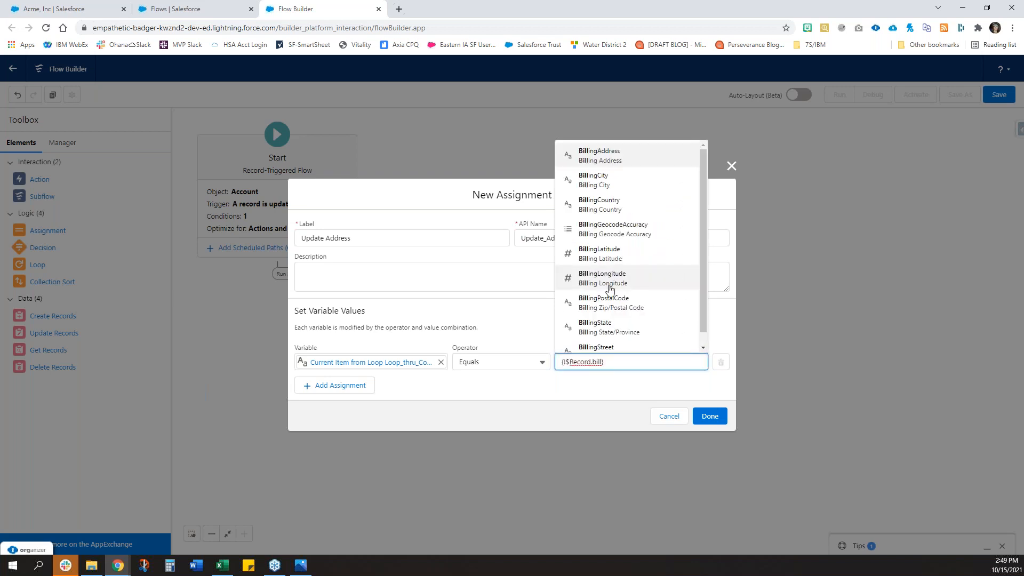
scroll(611, 296, "down", 1)
left_click(597, 337)
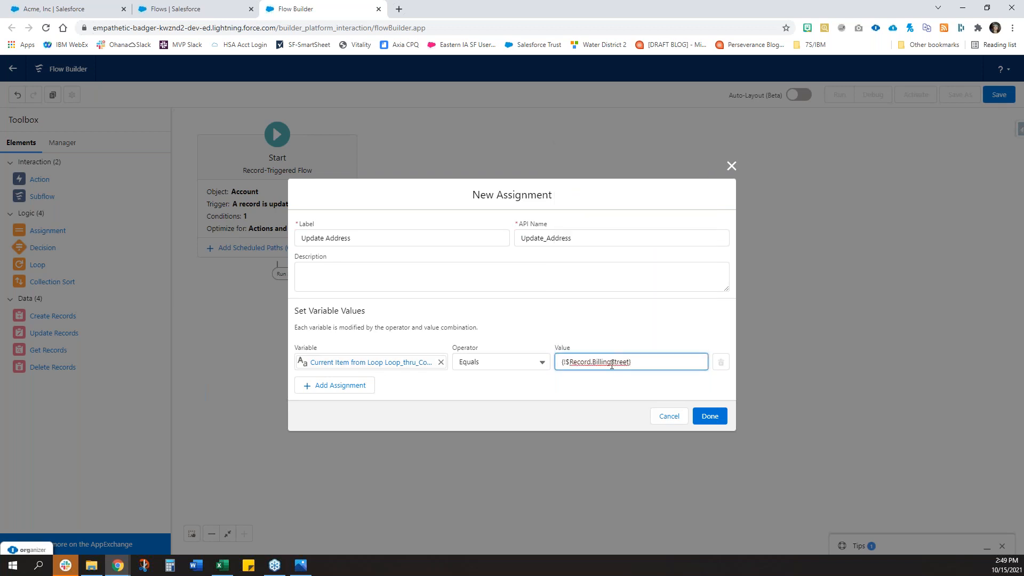
left_click(713, 420)
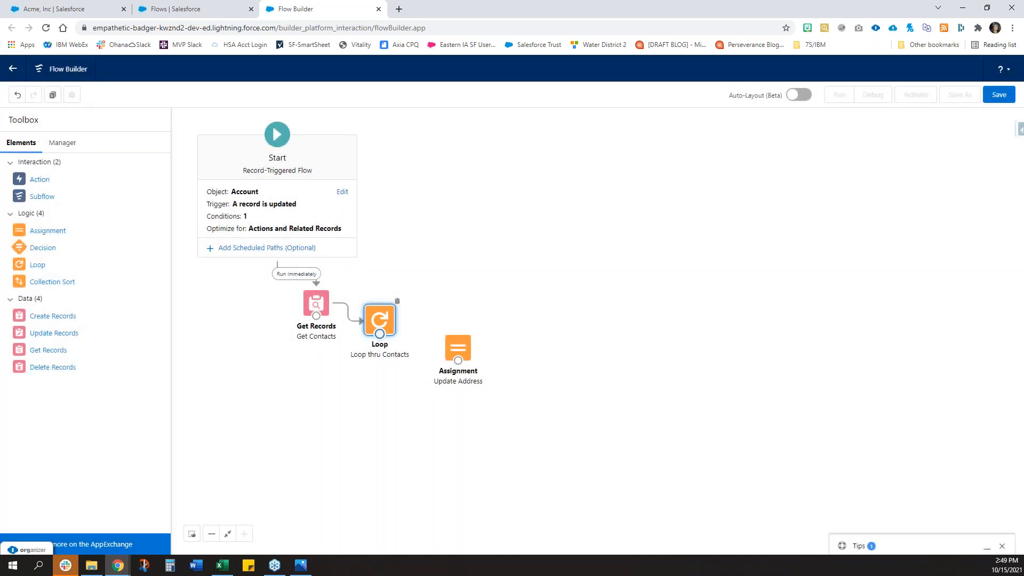
Step: Connect Loop thru Contacts to Update Address for each item in the collection, and move the assignment slightly farther from the loop
left_click_drag(380, 334, 461, 352)
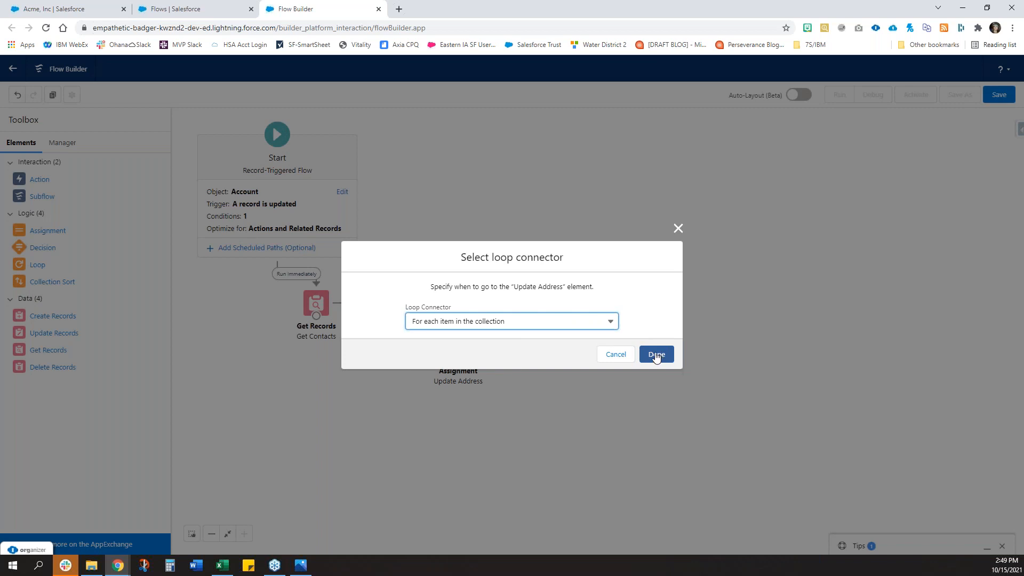
left_click(657, 356)
left_click_drag(478, 355, 495, 353)
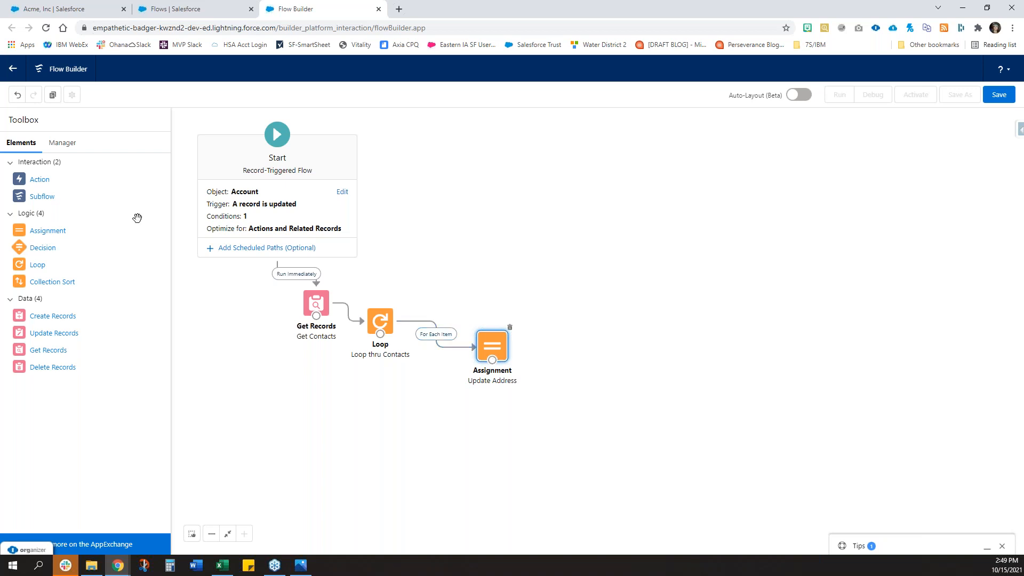
left_click_drag(53, 235, 561, 355)
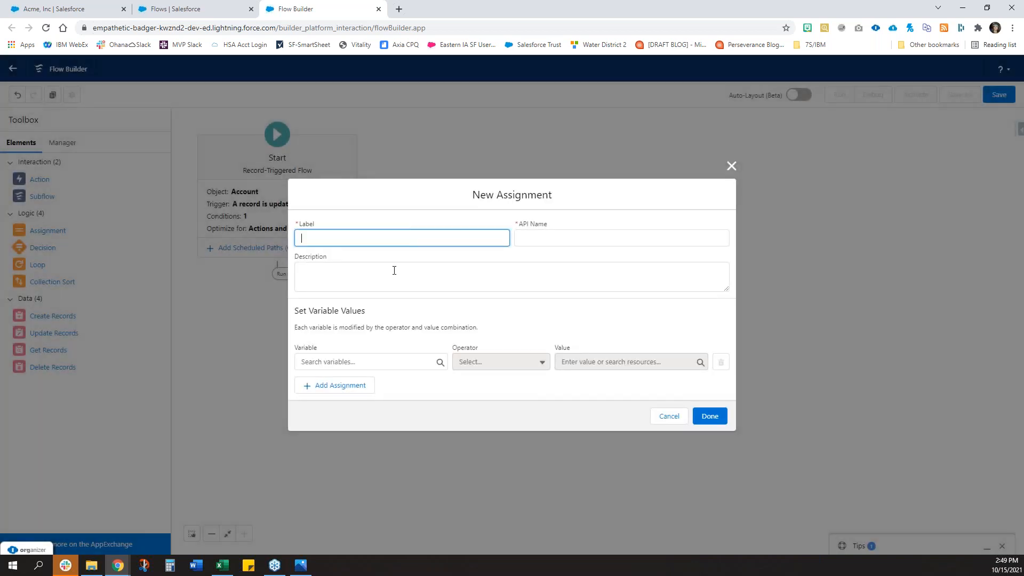
type("Add to Done")
left_click(382, 362)
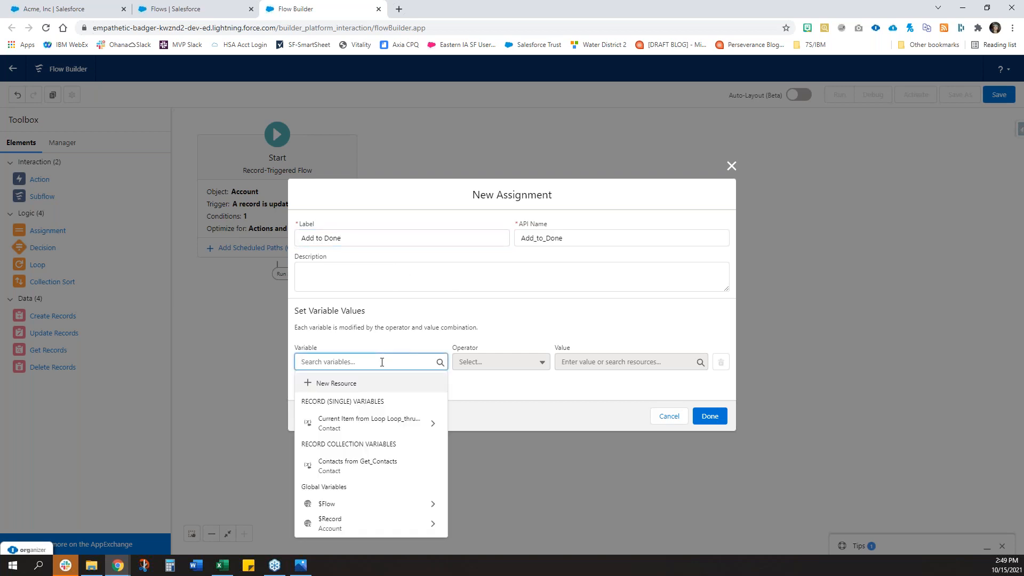
left_click(329, 427)
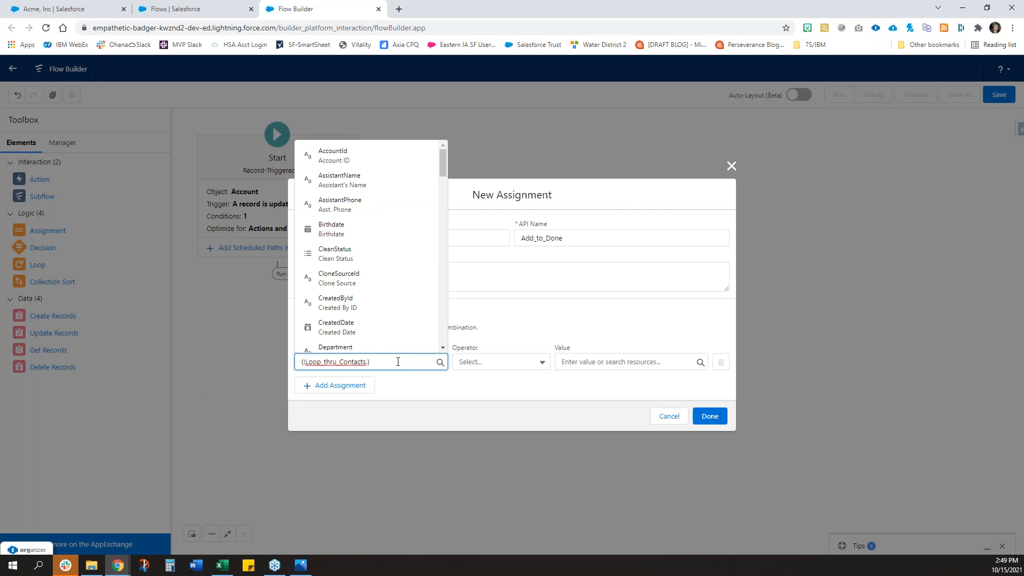
key("BackSpace")
type("}")
left_click(420, 393)
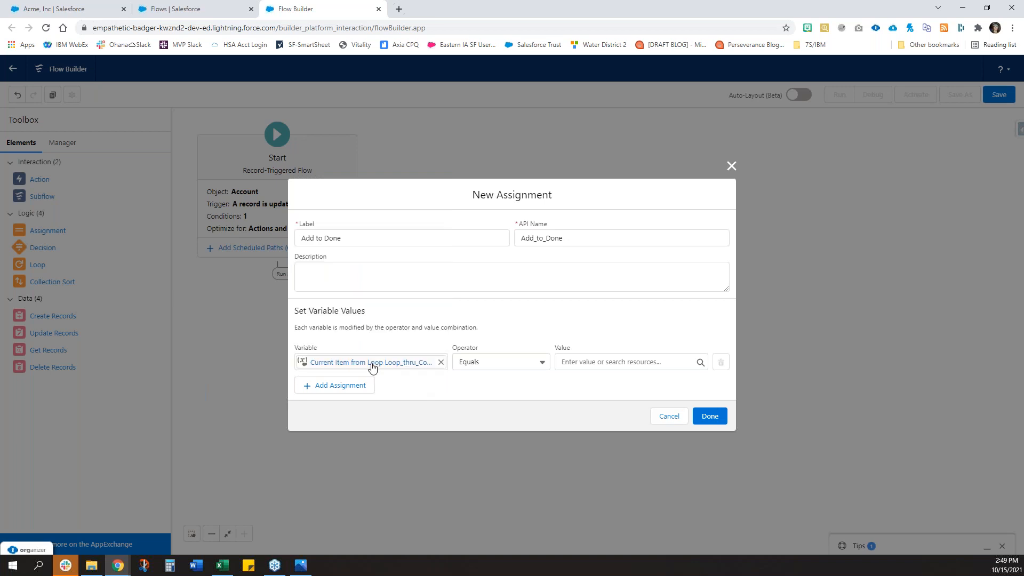
left_click(489, 363)
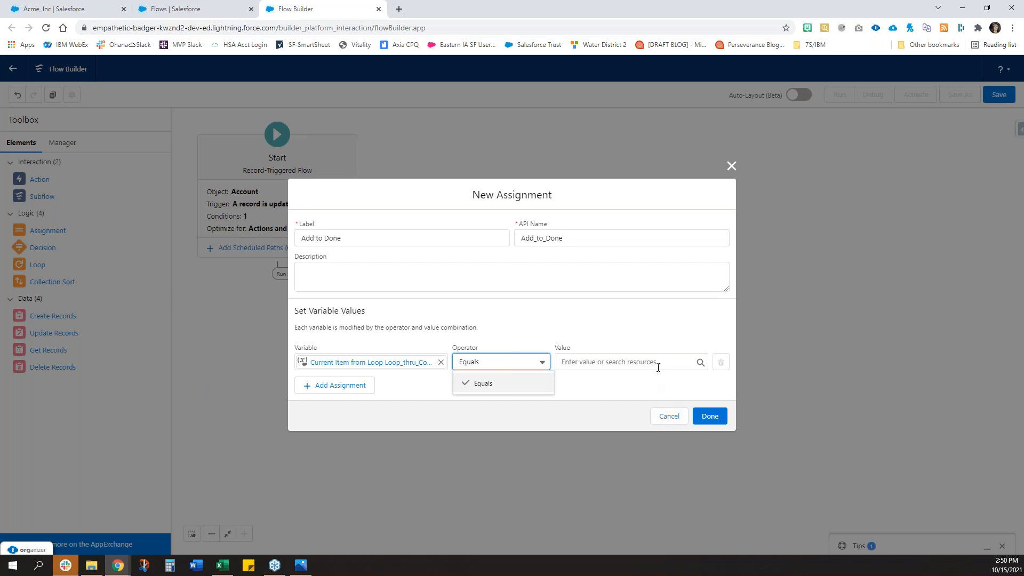
Step: Start a new variable resource from the assignment's value, named ContactsToUpdate, and allow multiple values (collection)
left_click(659, 367)
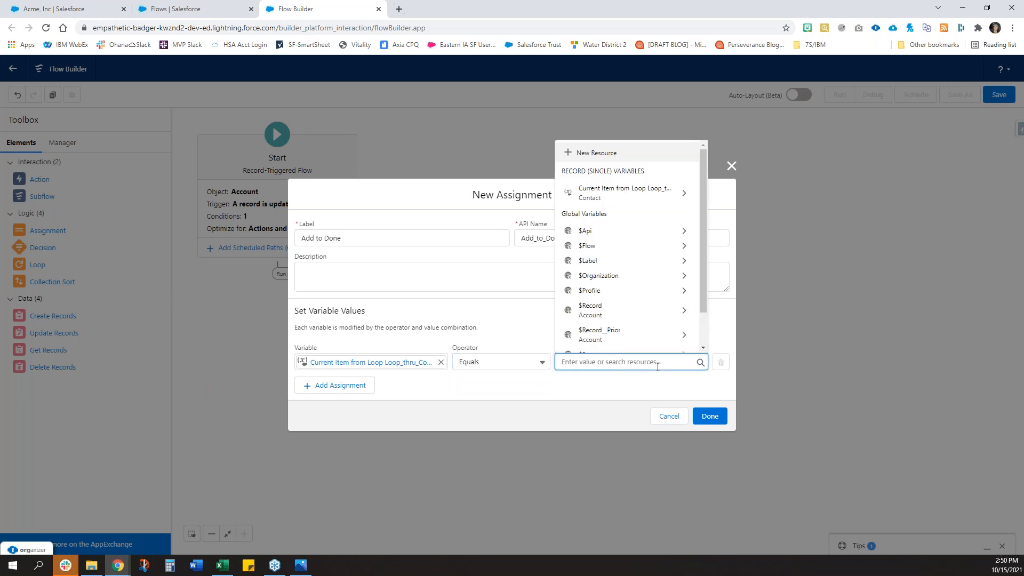
left_click(612, 152)
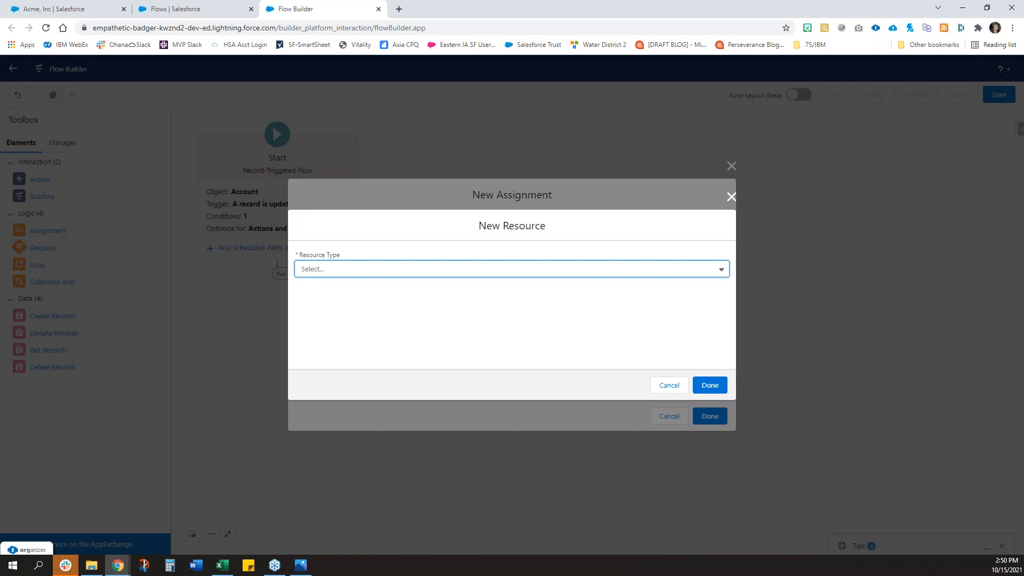
left_click(533, 270)
left_click(327, 291)
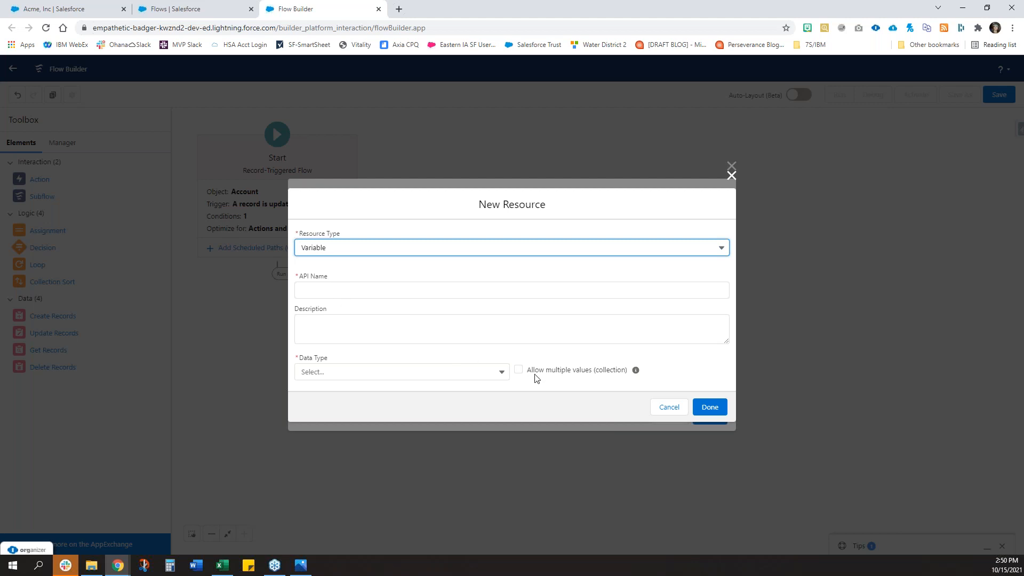
left_click(518, 370)
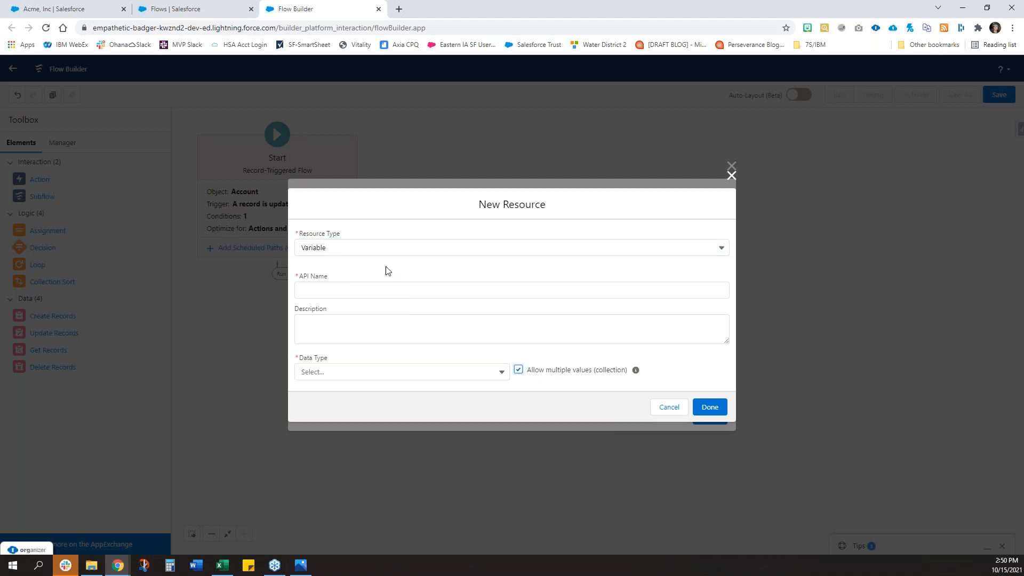
left_click(339, 290)
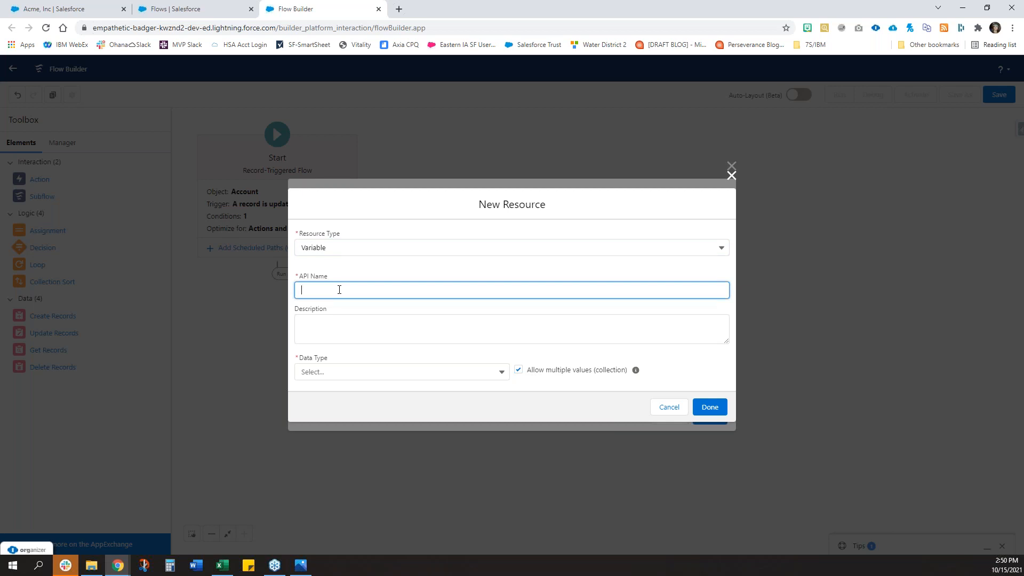
type("ContactsToUpdate")
key("Tab")
Step: Give ContactsToUpdate the data type Record and the object Contact, finish the resource, and cancel the Add to Done assignment
left_click(333, 373)
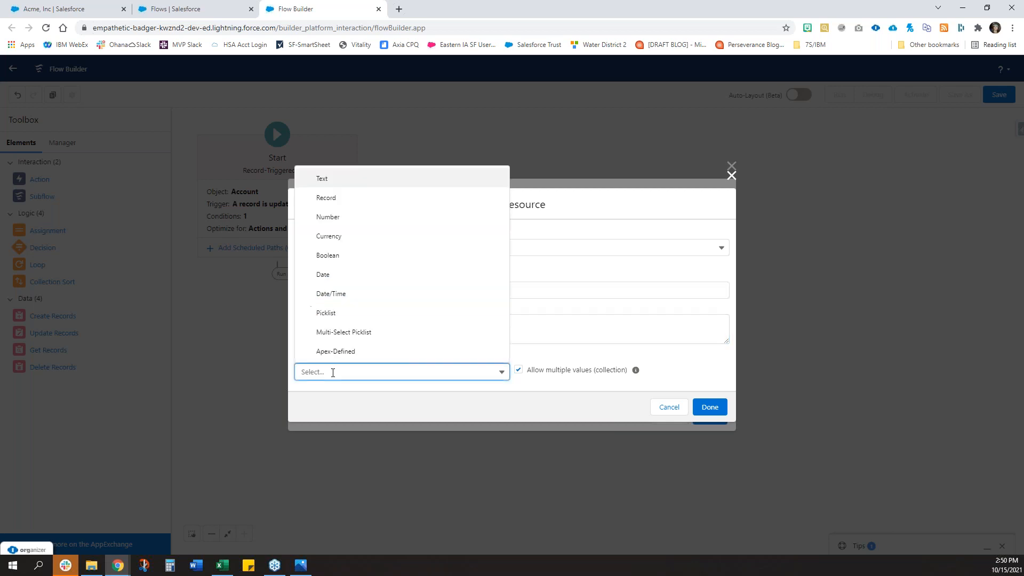
left_click(326, 199)
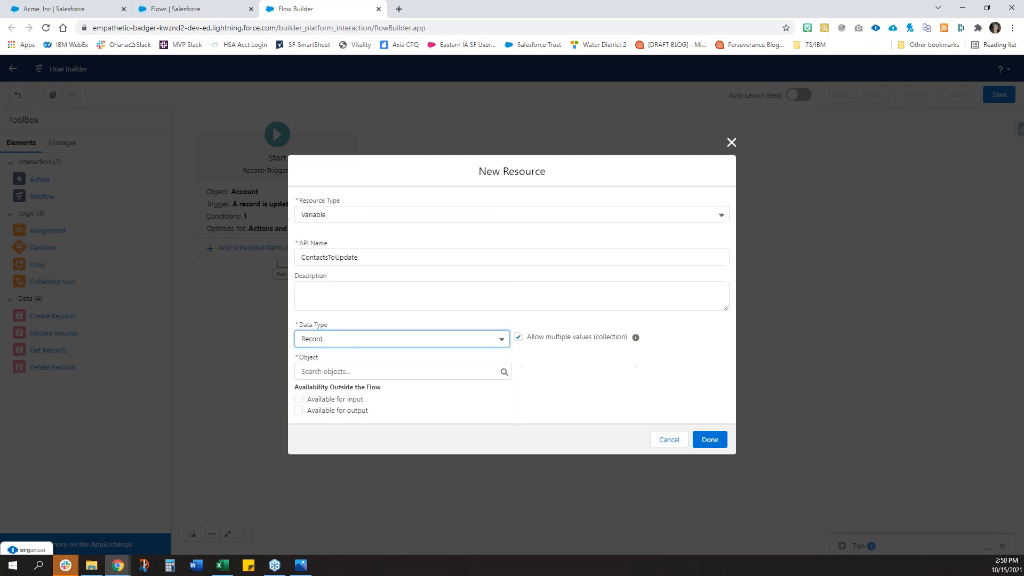
left_click(366, 372)
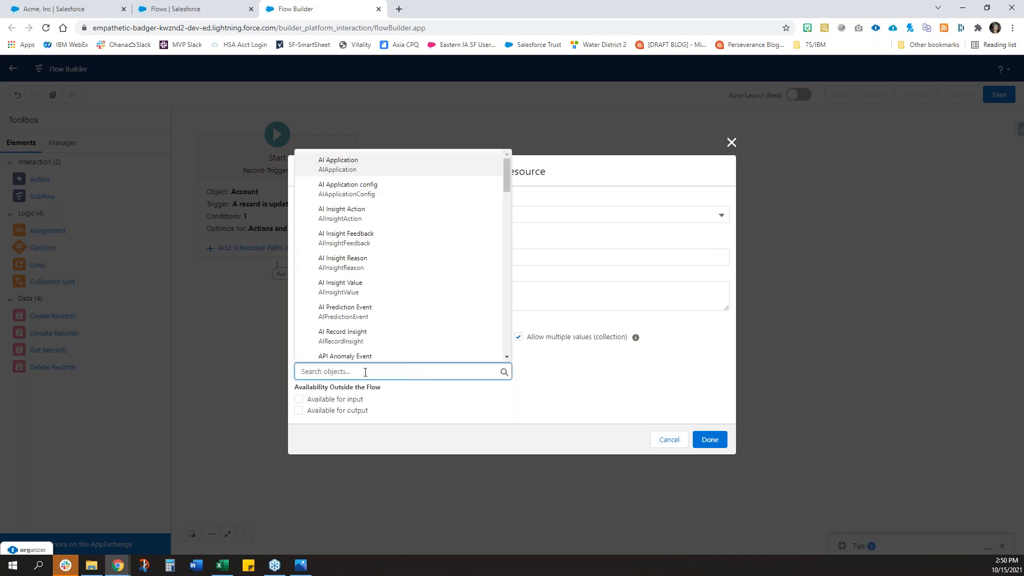
type("contact")
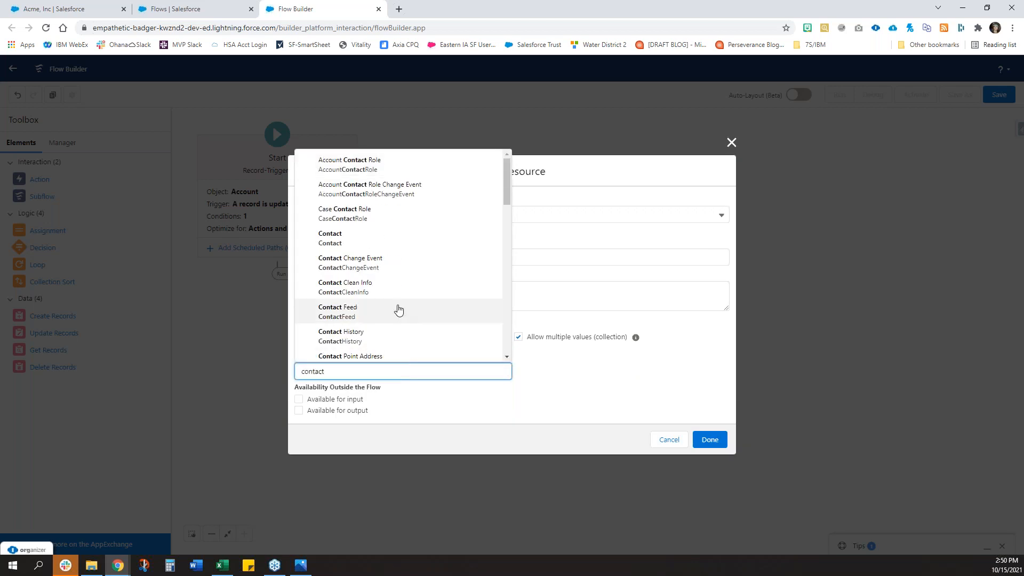
left_click(339, 241)
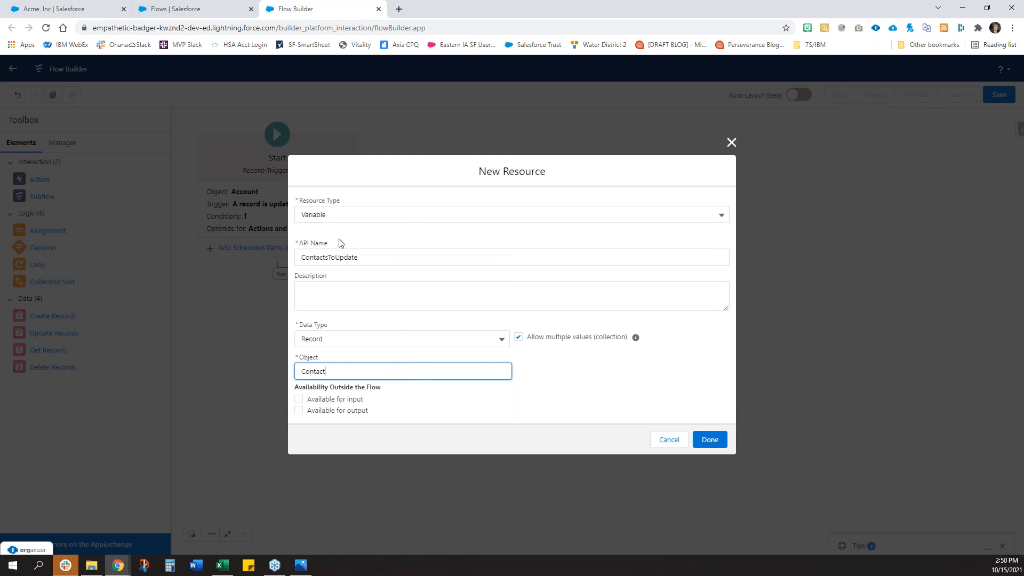
left_click(712, 438)
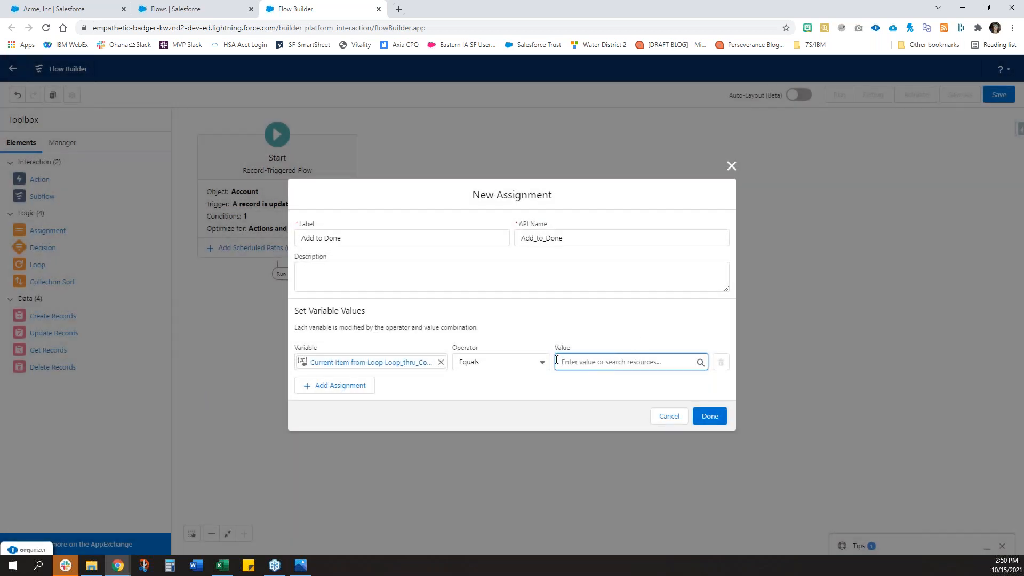
left_click(538, 363)
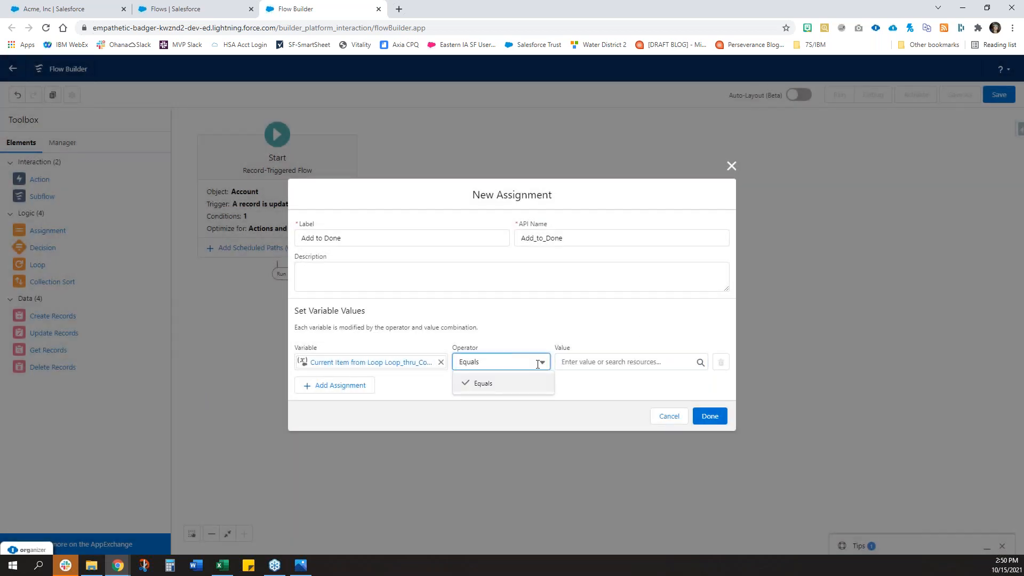
left_click(669, 417)
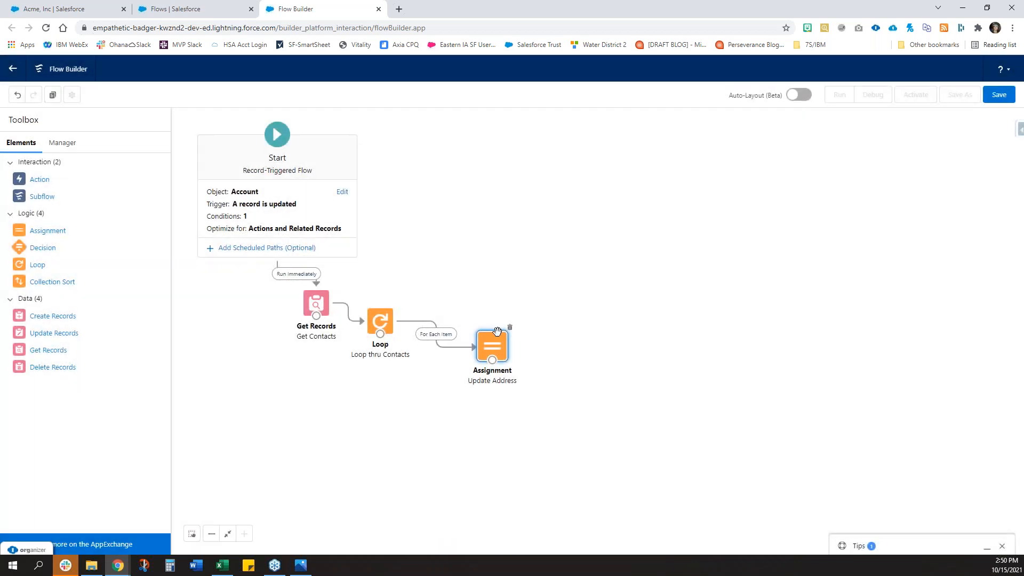
left_click_drag(39, 233, 565, 363)
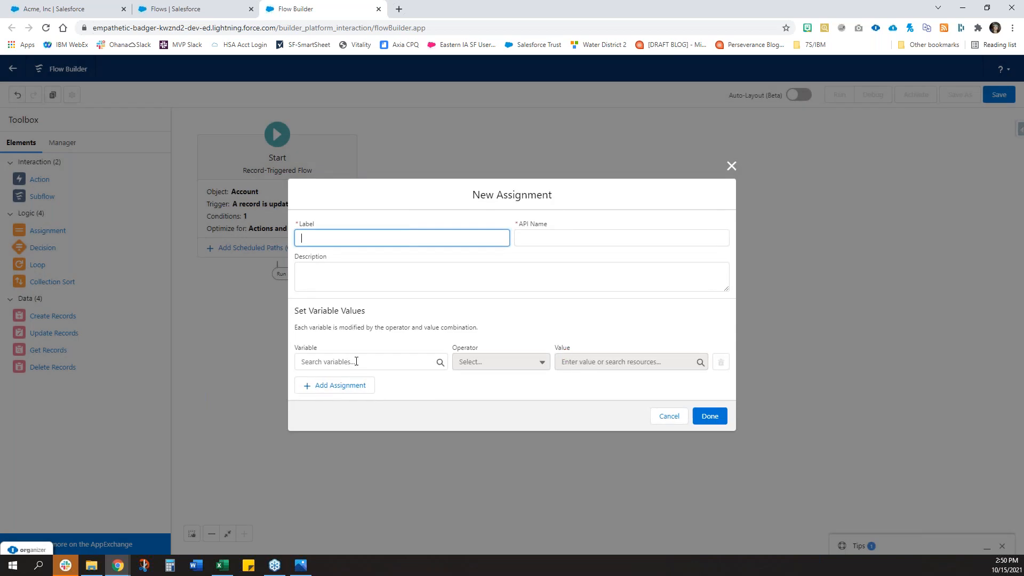
left_click(350, 362)
left_click(482, 232)
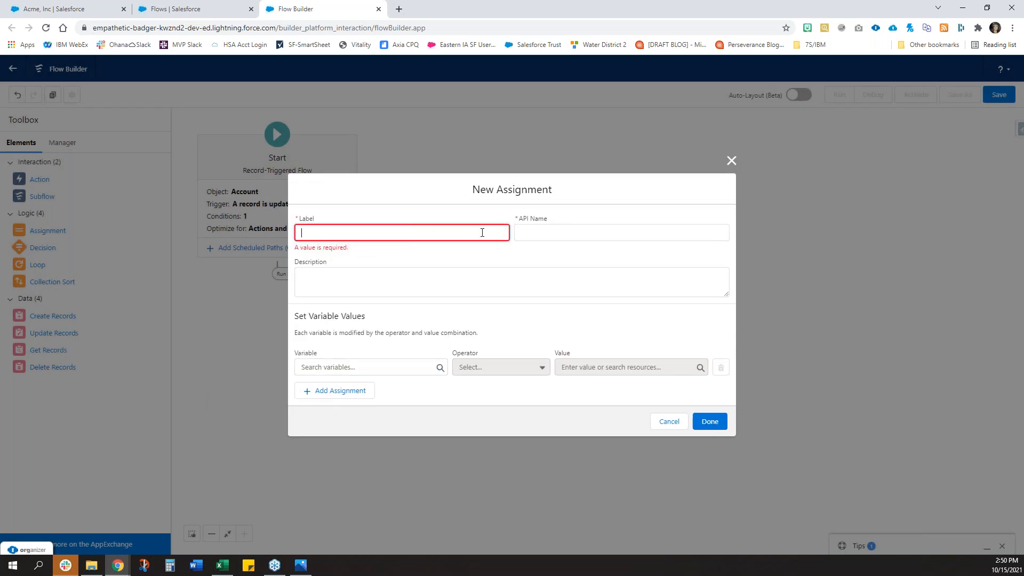
type("Add to Done")
left_click(415, 368)
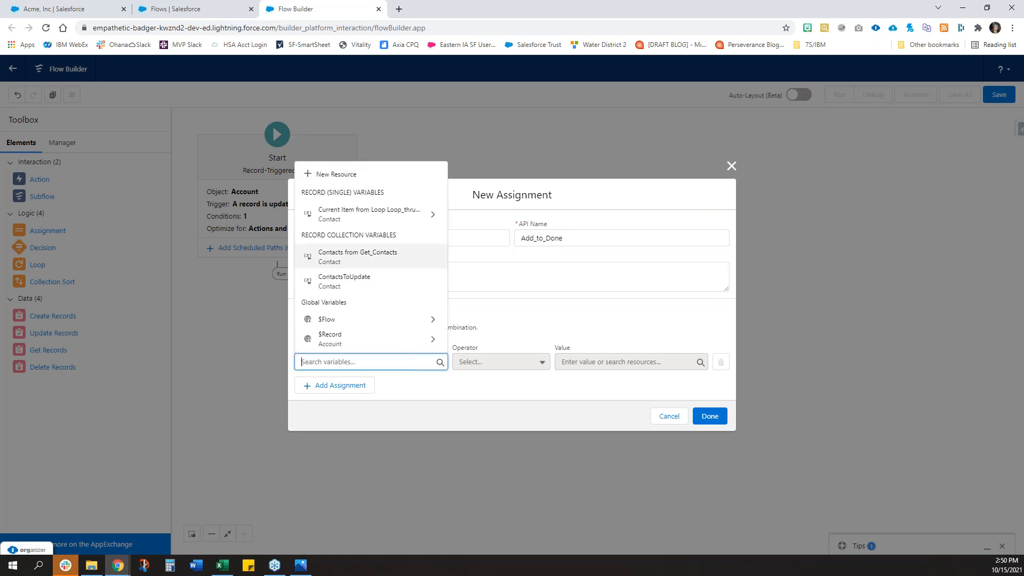
left_click(344, 214)
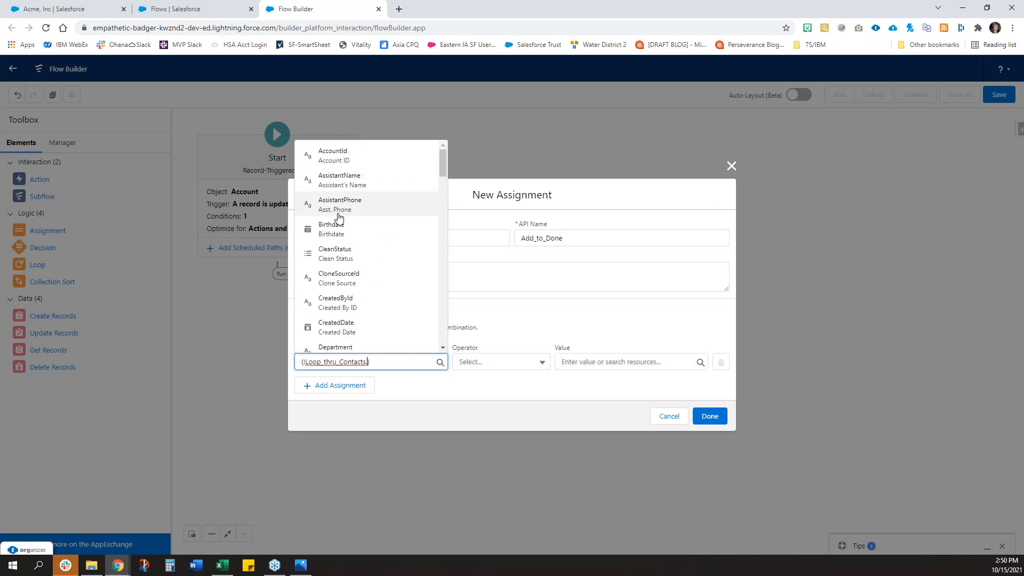
key("BackSpace")
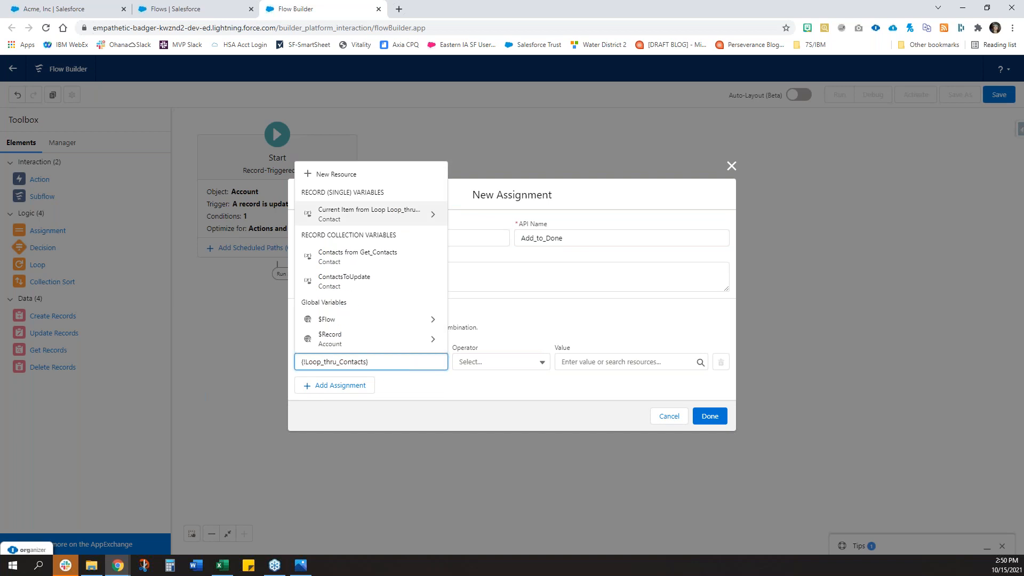
left_click(518, 311)
left_click(512, 356)
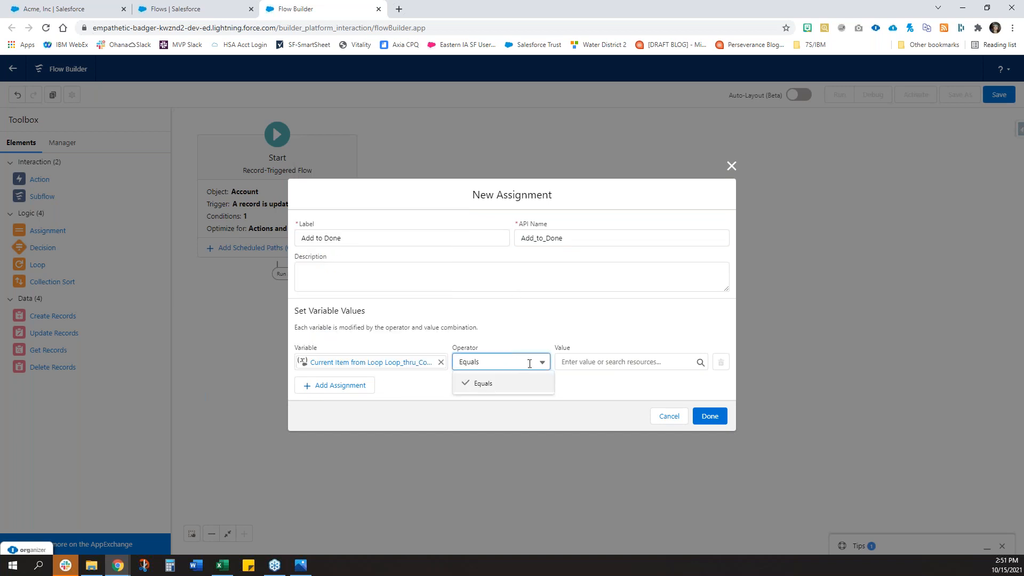
left_click(530, 363)
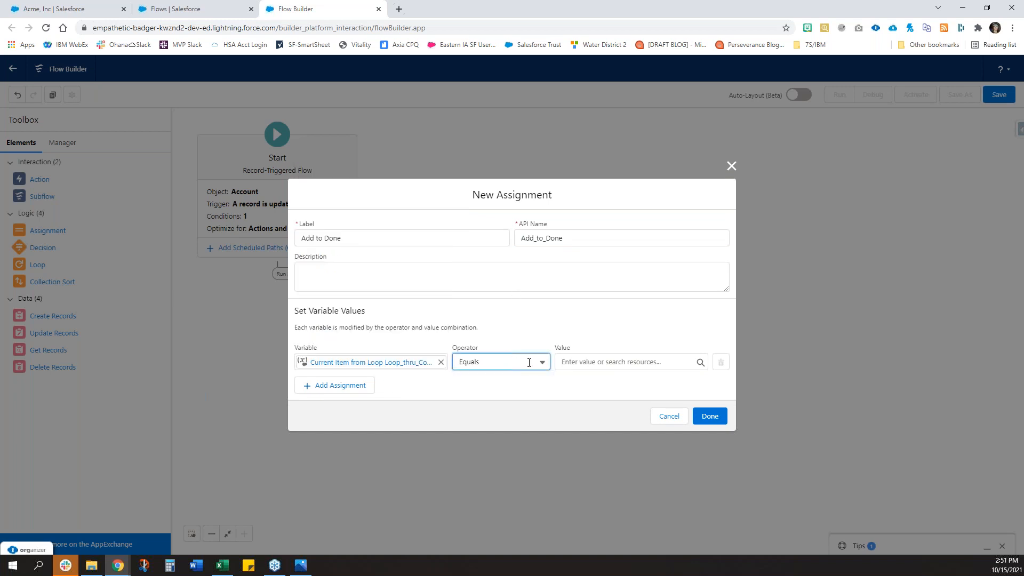
left_click(621, 361)
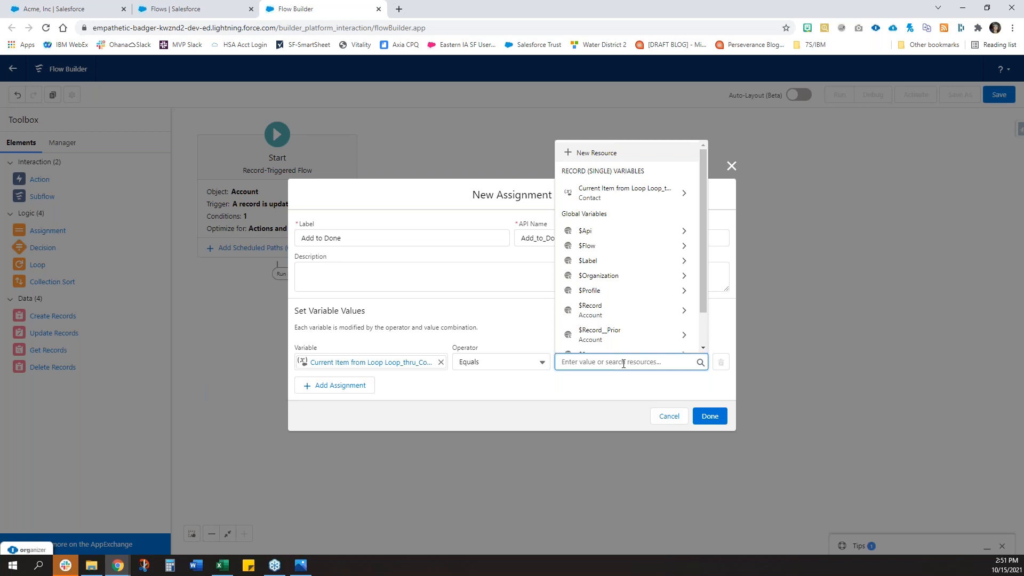
scroll(700, 238, "down", 2)
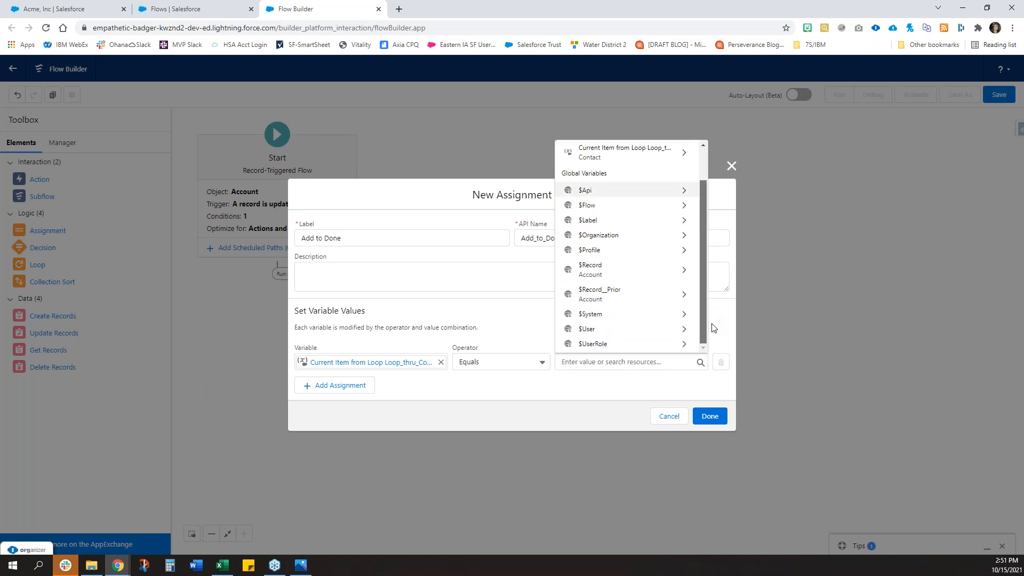
scroll(705, 183, "up", 2)
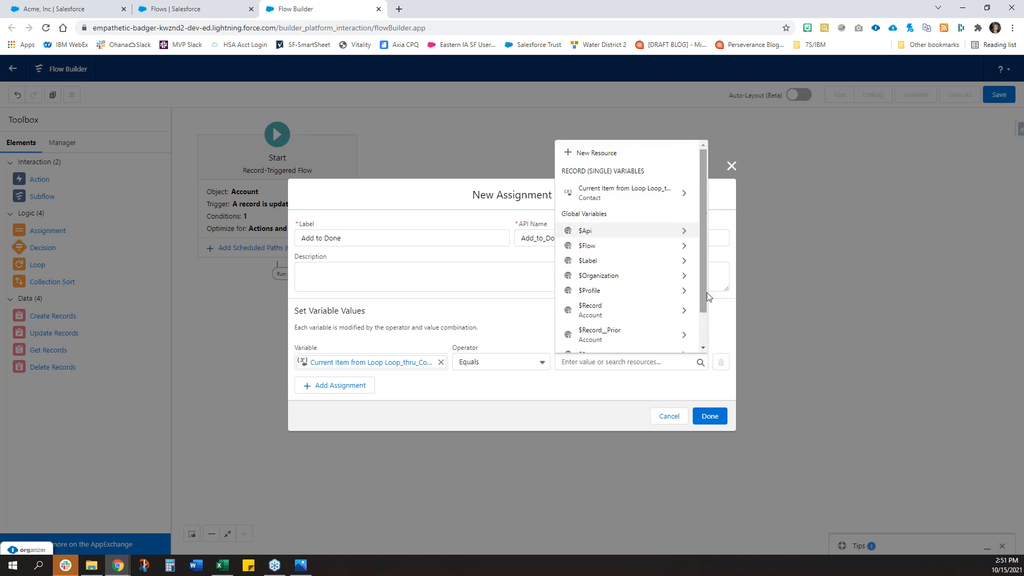
left_click(706, 213)
left_click(675, 419)
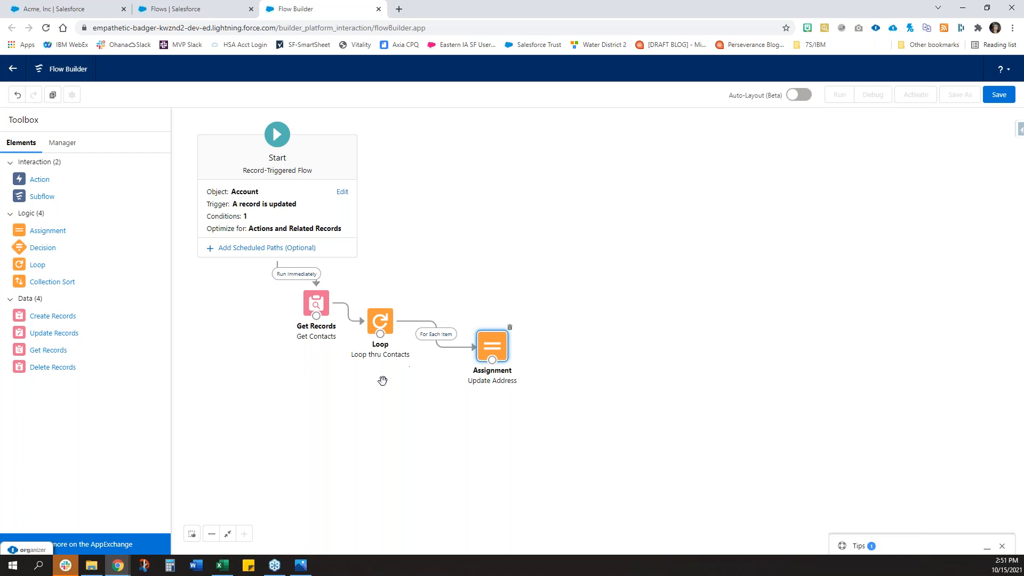
Step: Review the settings of the ContactsToUpdate collection variable, then close it without changes
left_click(65, 146)
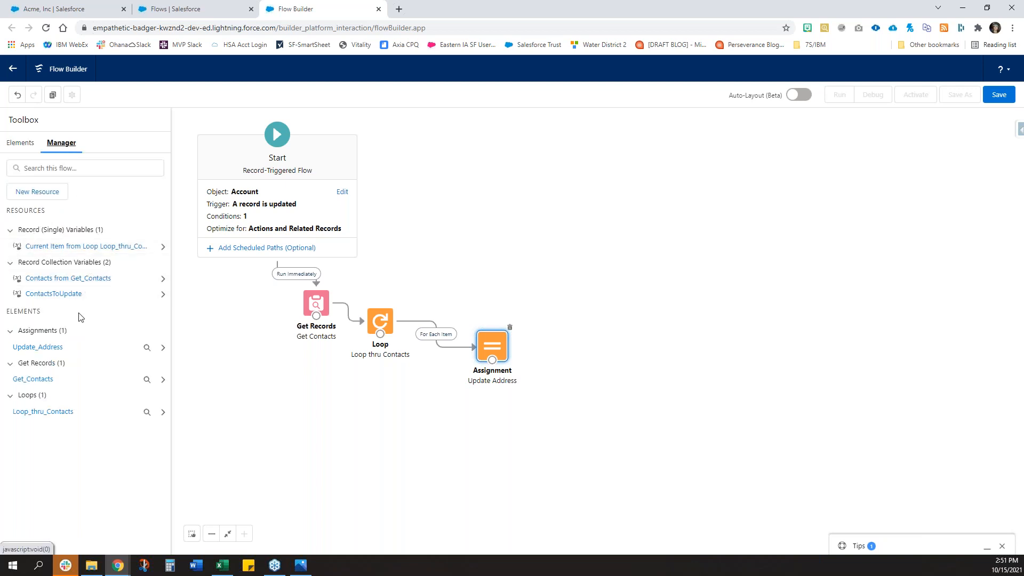
left_click(67, 294)
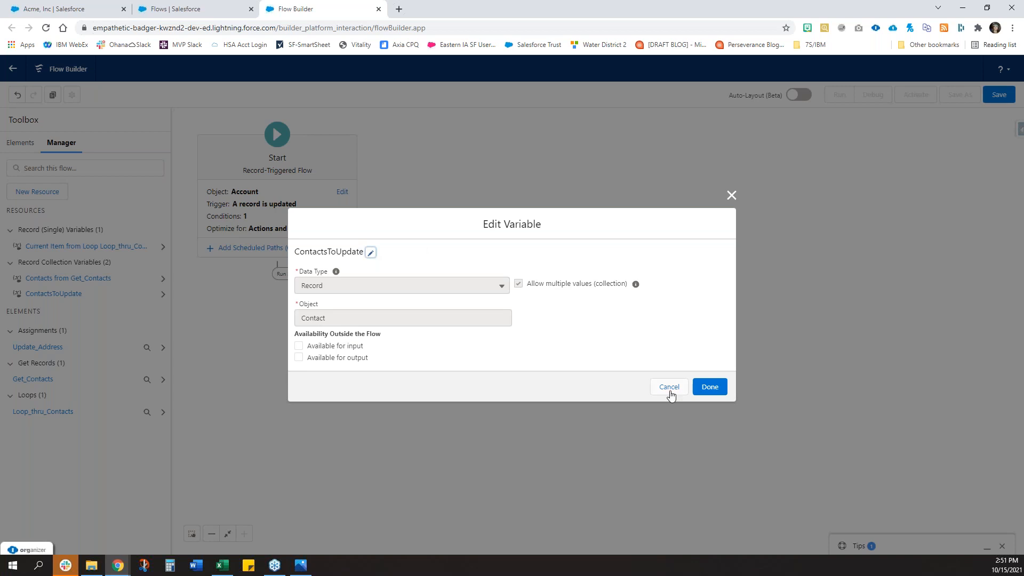
left_click(710, 388)
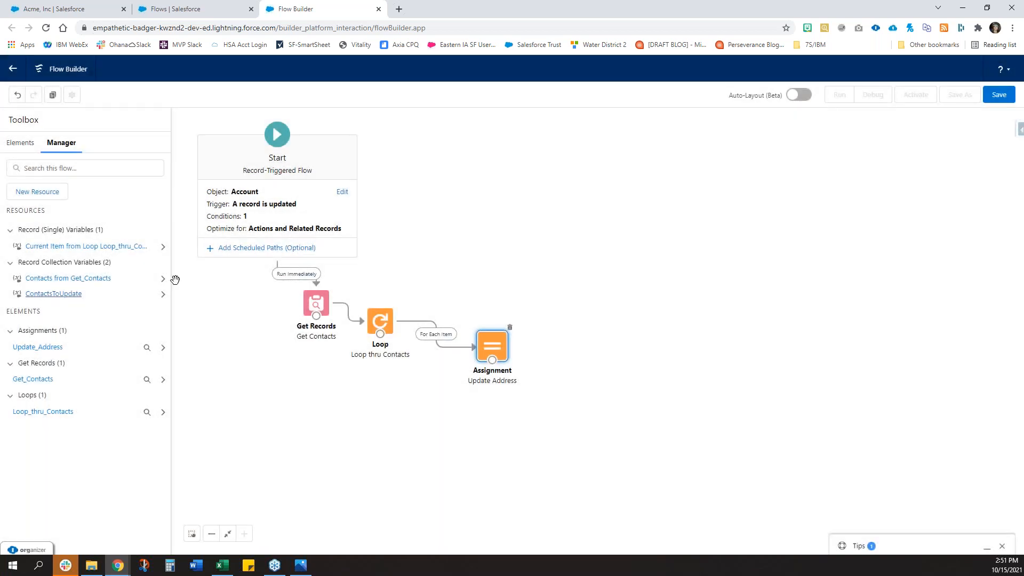
left_click(64, 293)
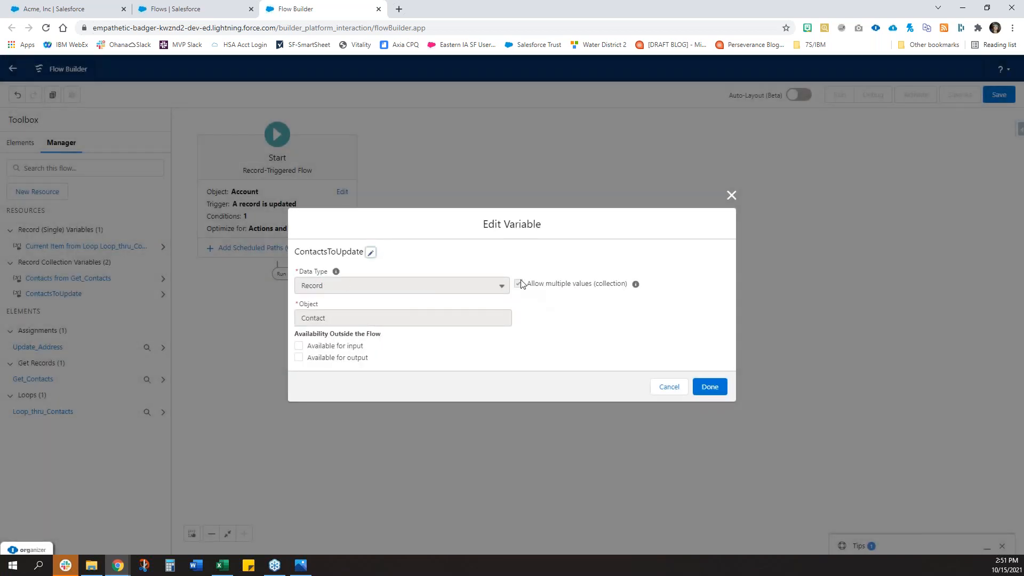
left_click(673, 389)
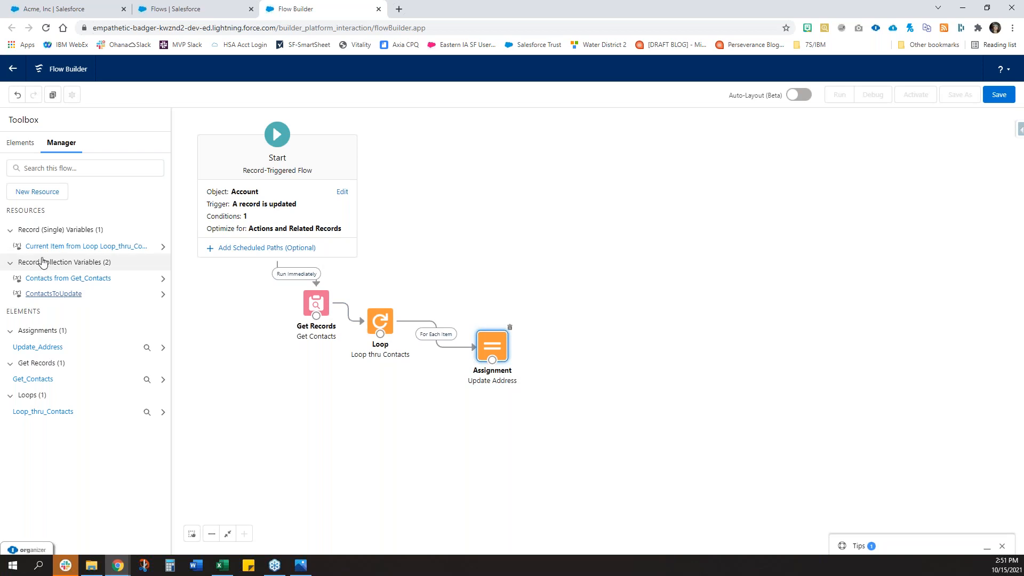
Step: Add an assignment labelled Add to Done beyond Update Address, with Contacts from Get_Contacts as its variable
left_click(20, 143)
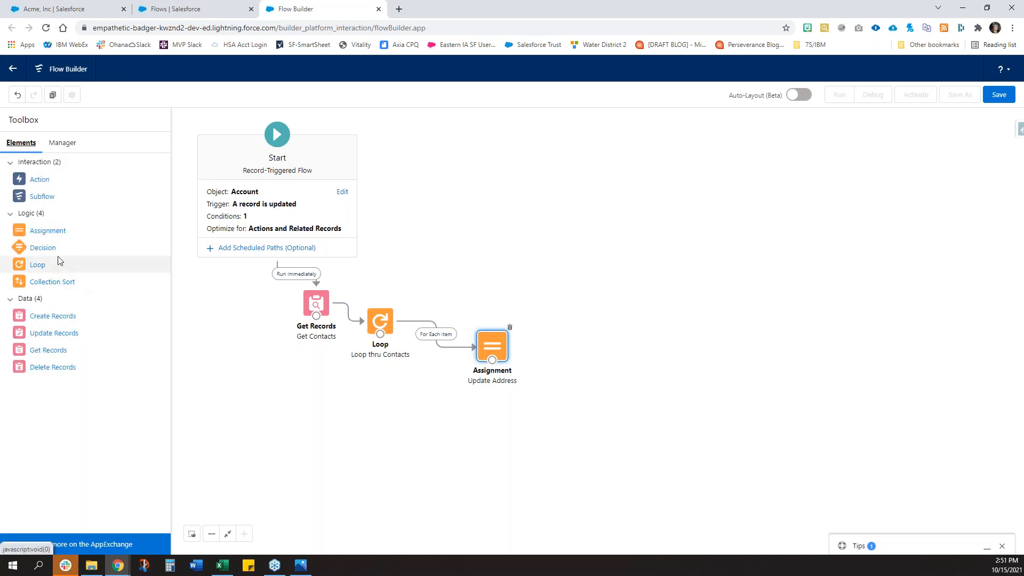
left_click_drag(47, 230, 591, 369)
left_click(430, 363)
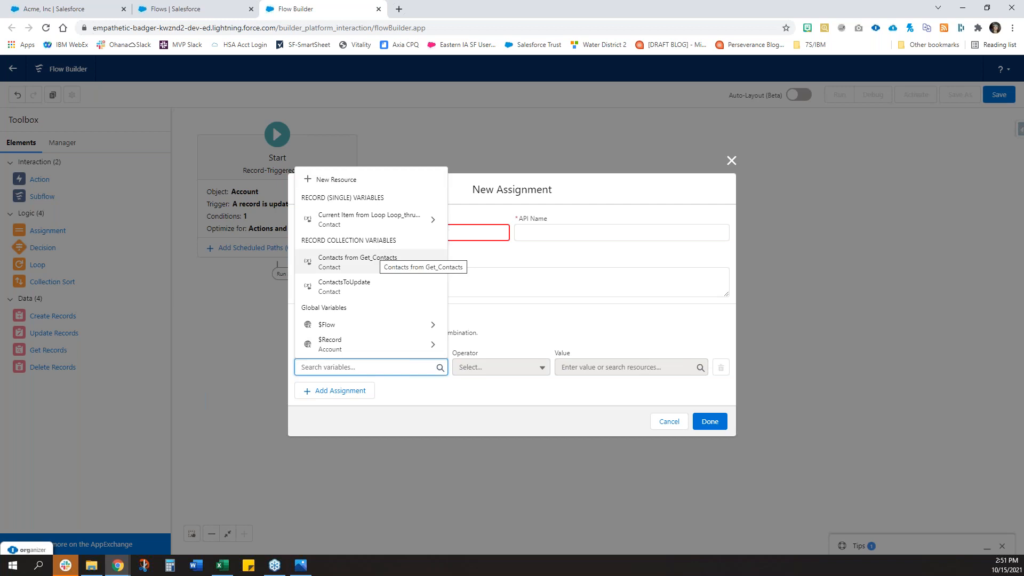
left_click(375, 261)
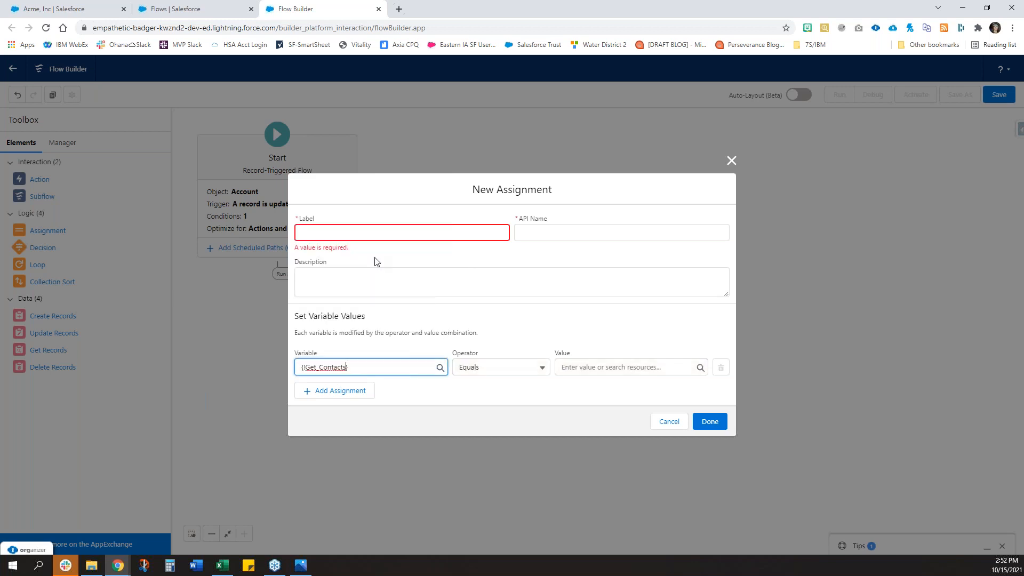
left_click(368, 229)
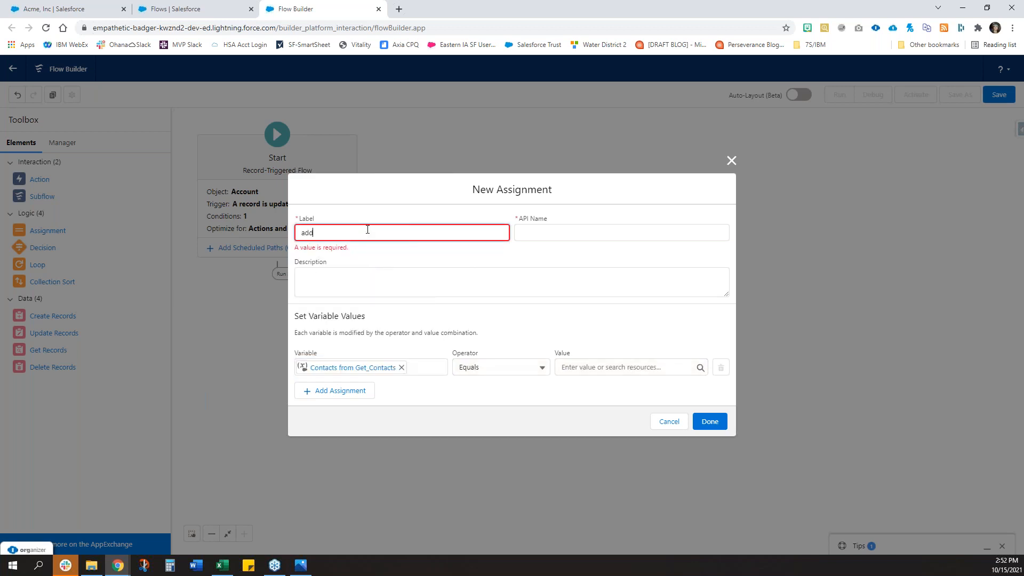
key("Delete")
type("Add to Done")
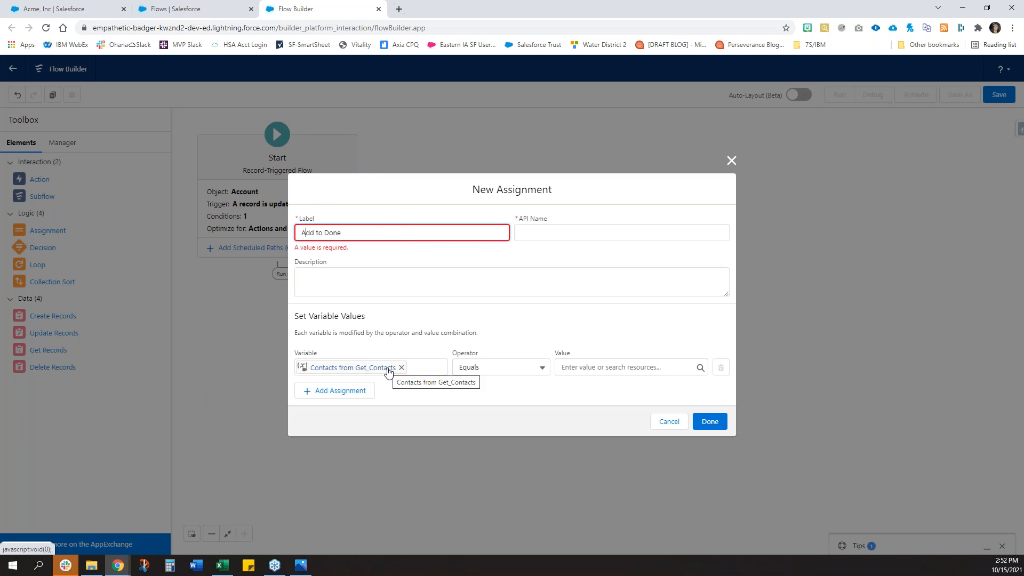
Step: Set the assignment's operator to Add and its value to Current Item from Loop Loop_thru_Contacts, and finish the assignment
left_click(482, 364)
left_click(493, 401)
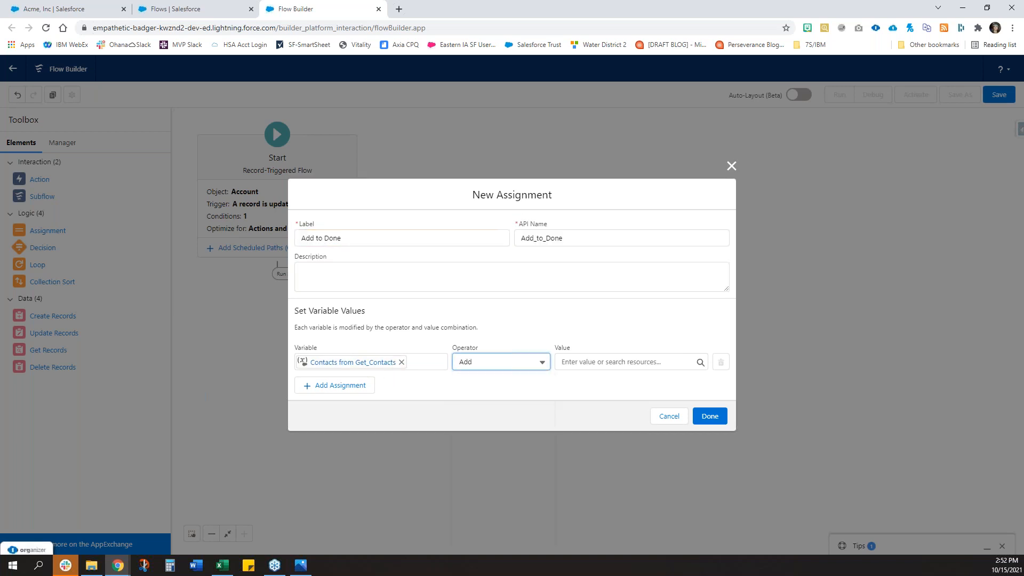
left_click(615, 362)
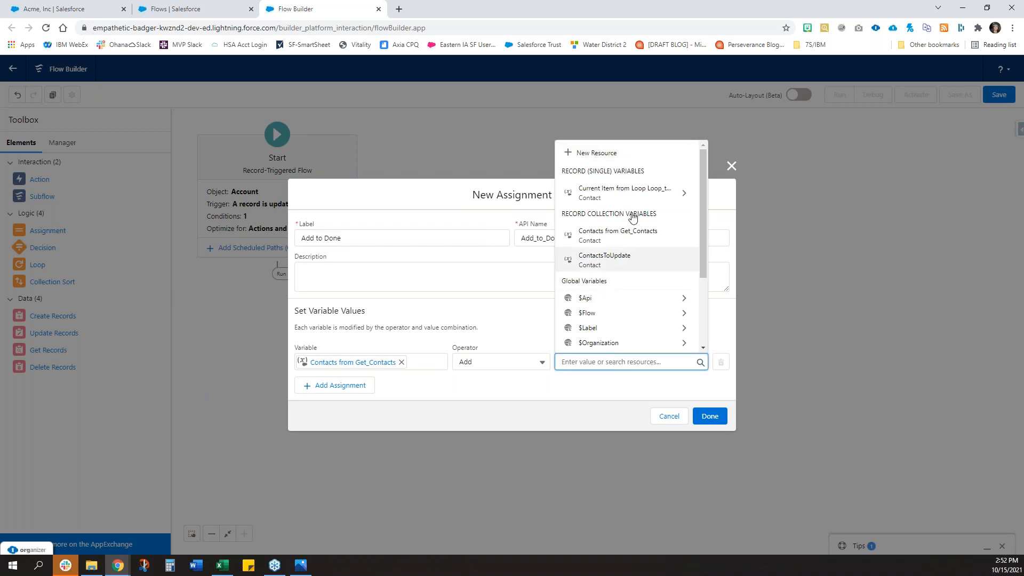
left_click(606, 193)
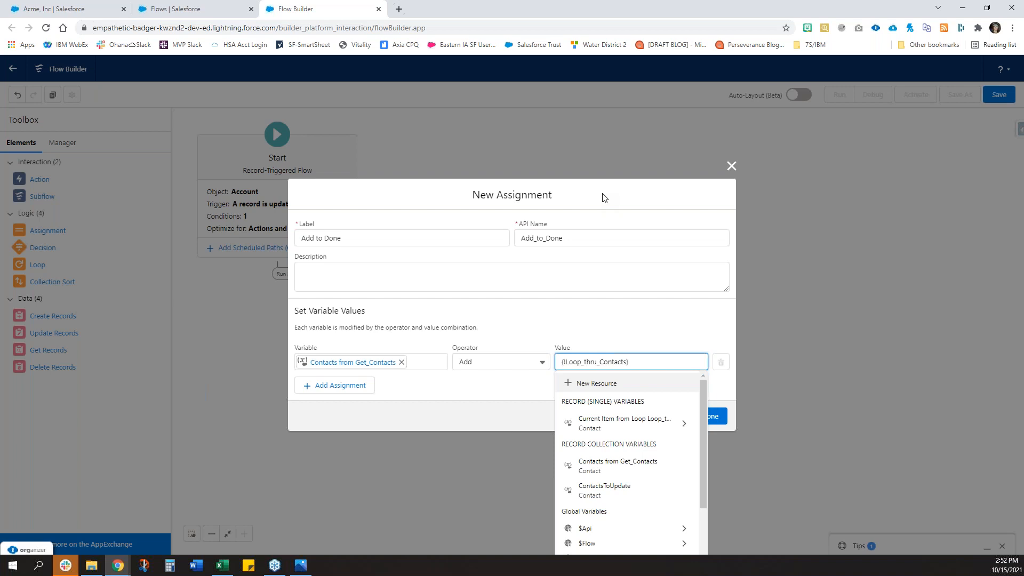
left_click(665, 332)
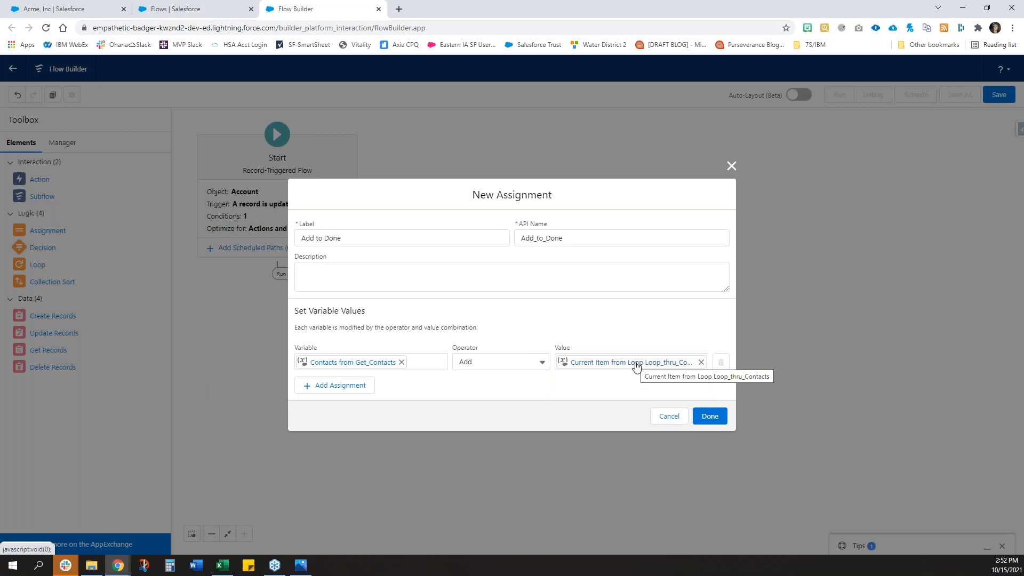
left_click(718, 421)
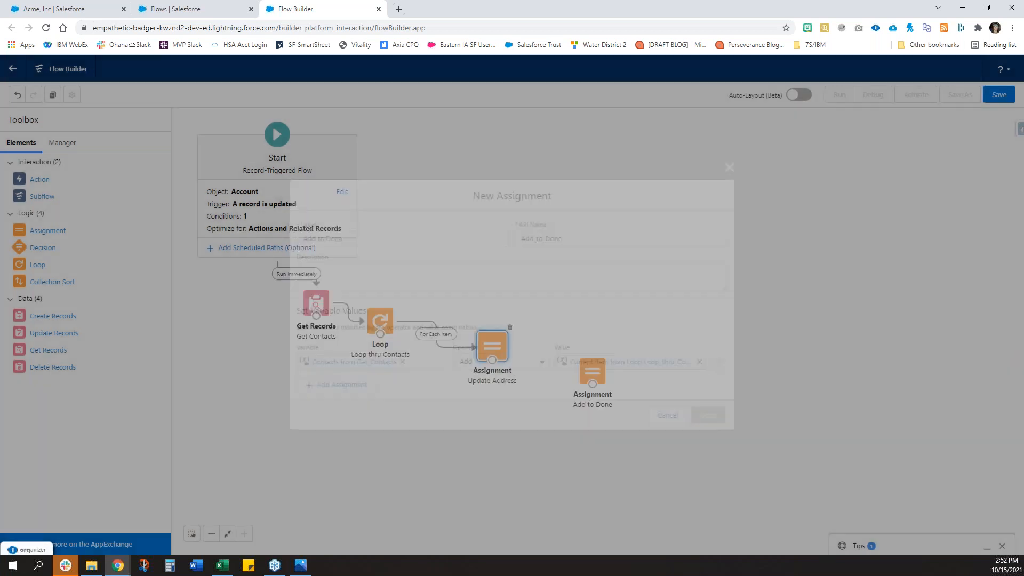
Step: Connect Update Address to Add to Done and Add to Done back to the loop, placing Add to Done above Update Address
left_click_drag(495, 364, 424, 417)
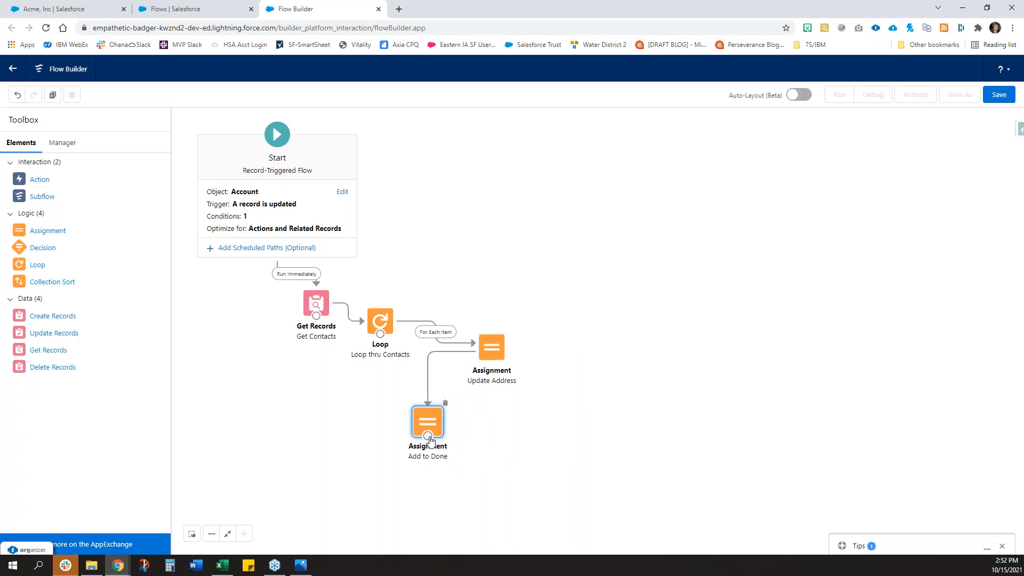
left_click_drag(380, 334, 427, 421)
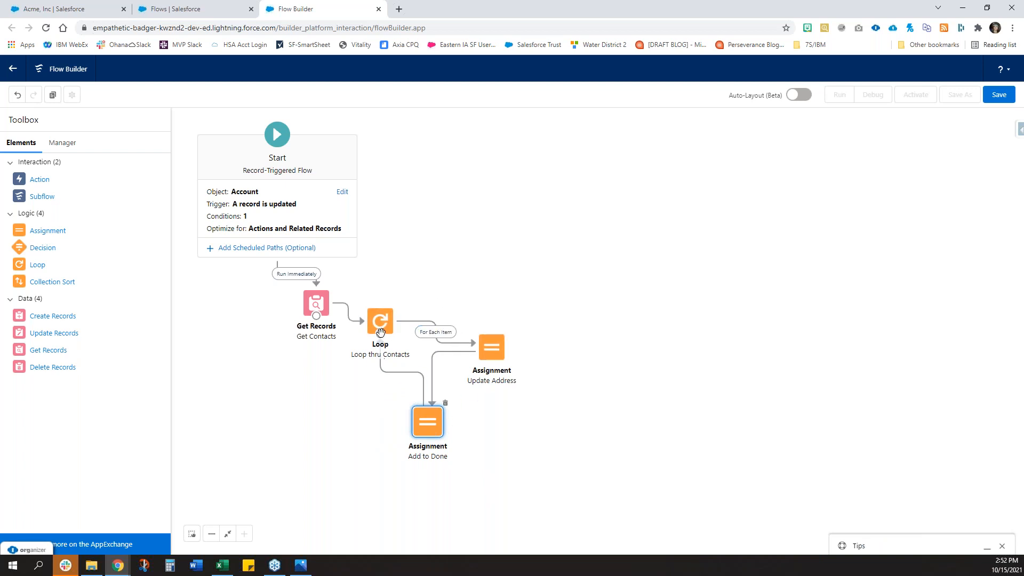
left_click_drag(428, 421, 475, 250)
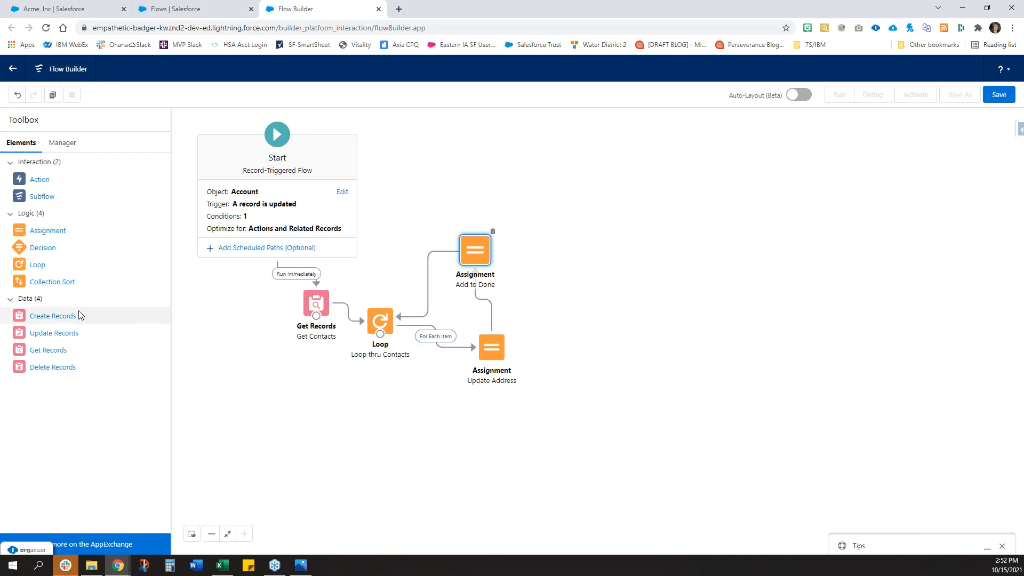
Step: Add an Update Records element labelled Update Contacts below the loop, using the IDs and all field values from a record or record collection
left_click_drag(61, 317, 380, 393)
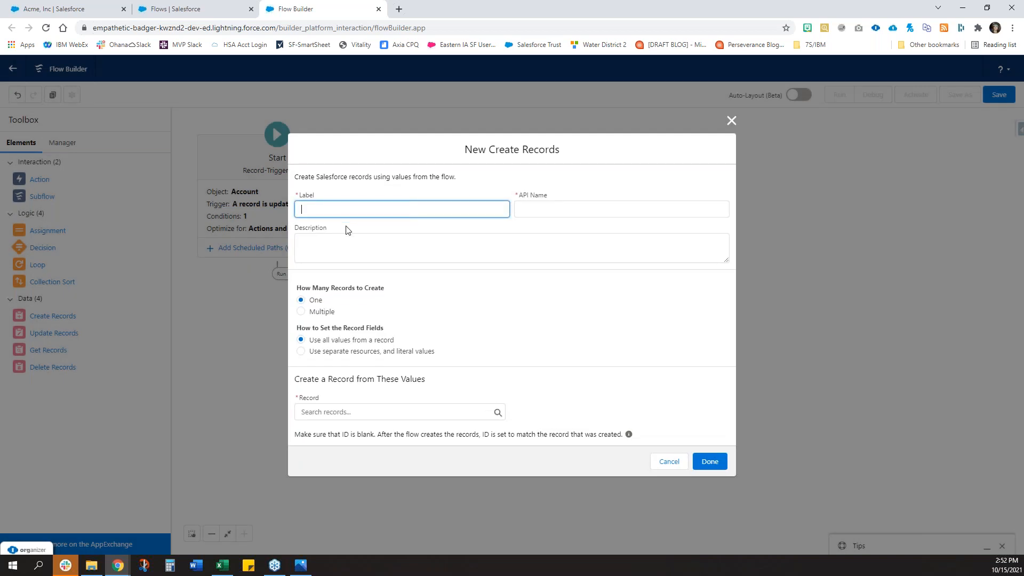
left_click(667, 462)
left_click_drag(56, 334, 413, 413)
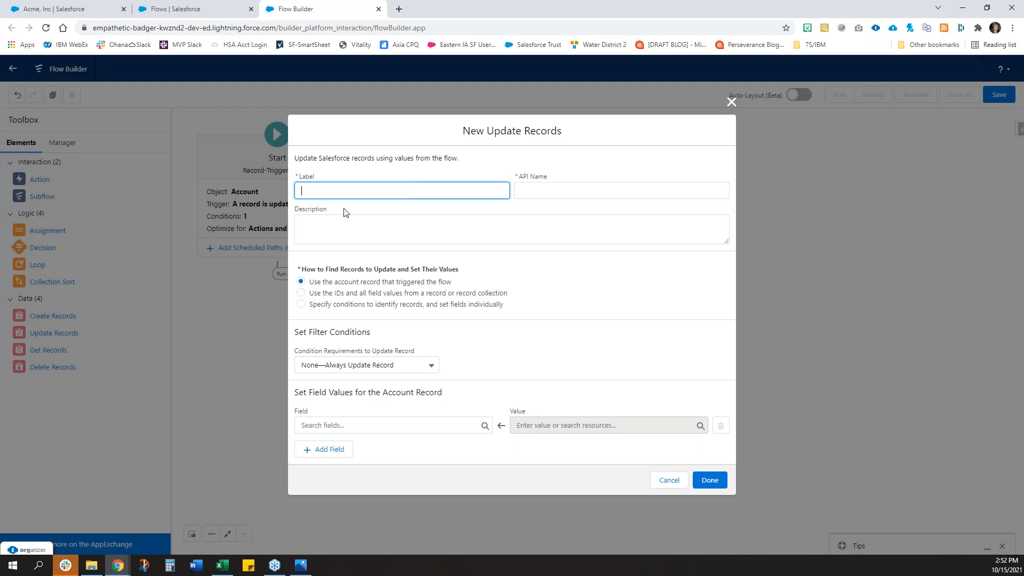
type("Update Contacdt")
left_click(363, 296)
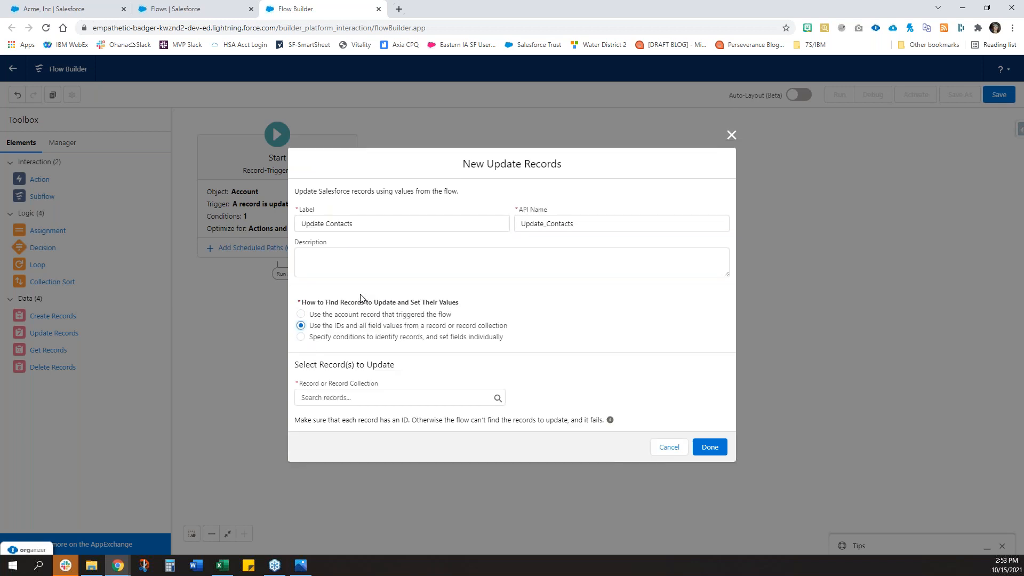
Step: Choose ContactsToUpdate as the collection to update, finish the element, and connect Loop thru Contacts to it for after the last item
left_click(338, 400)
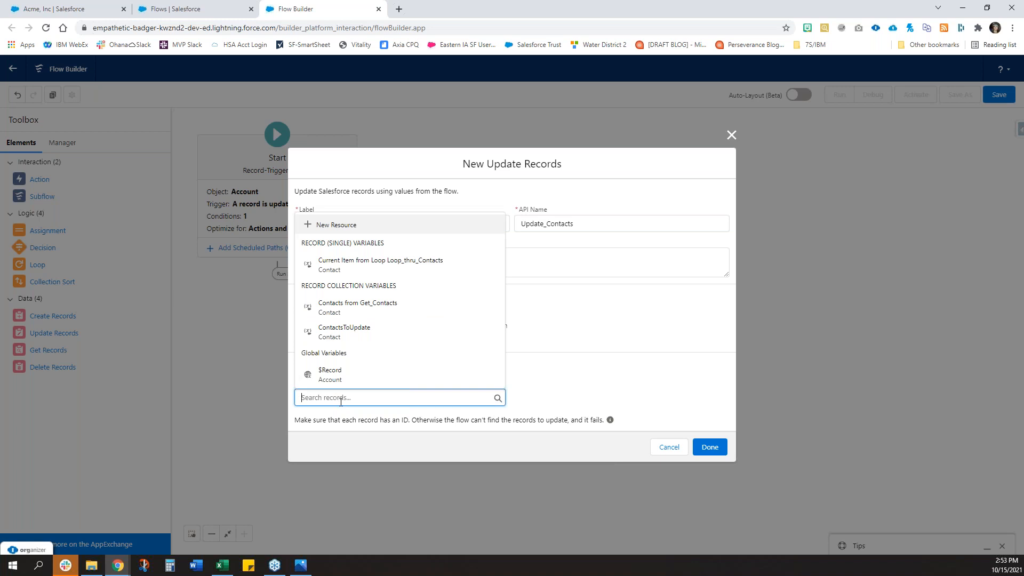
left_click(354, 331)
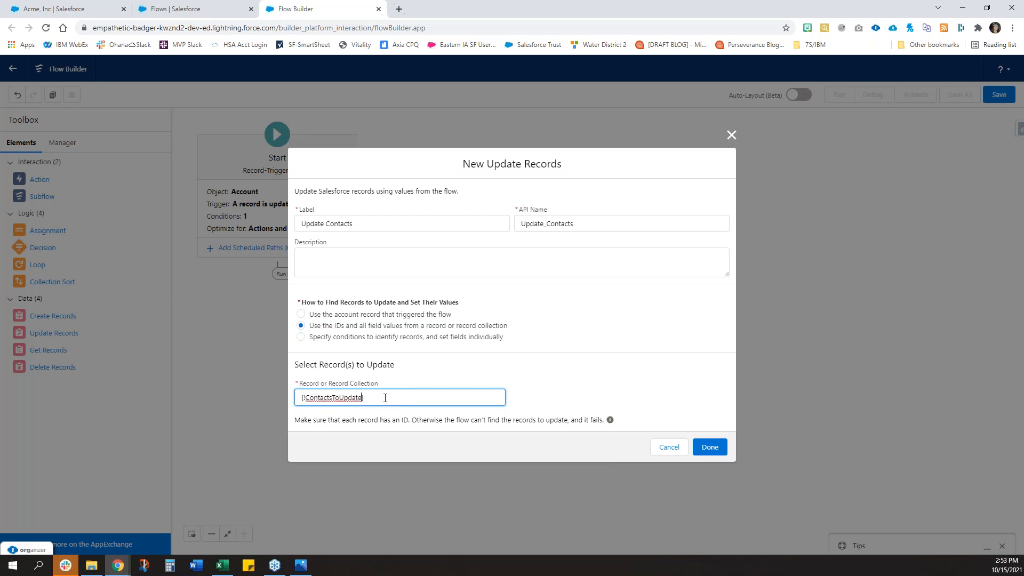
left_click(710, 448)
left_click_drag(380, 334, 385, 428)
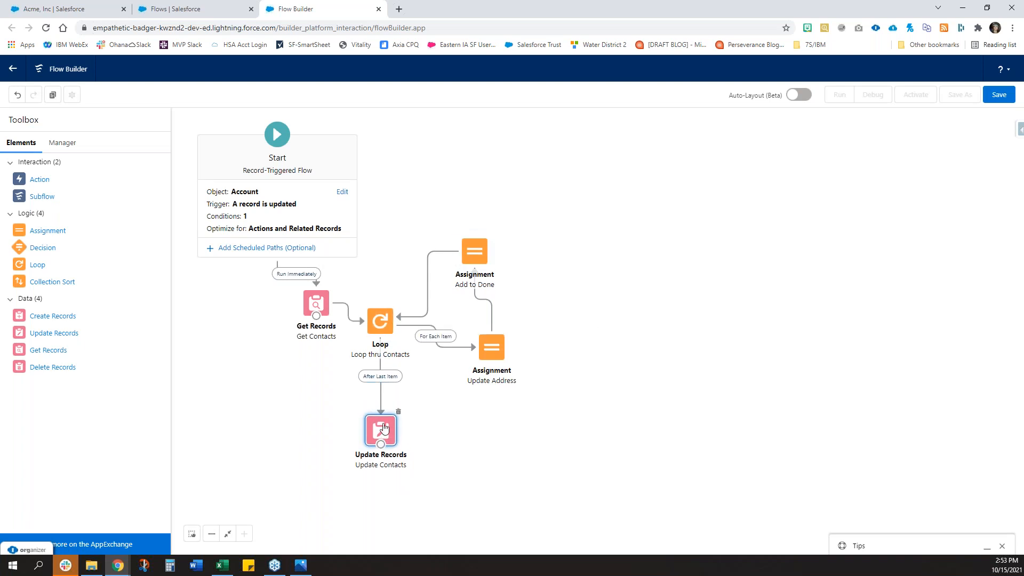
Step: Save the flow with the label Update COntact ADdresses and activate it
left_click(999, 94)
type("Update COntact ADdresses")
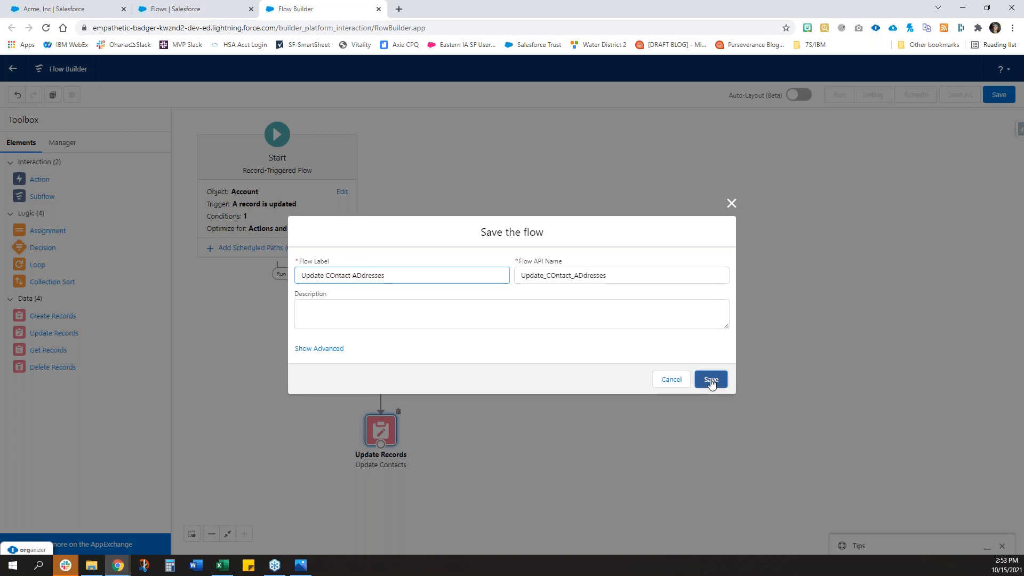
left_click(709, 379)
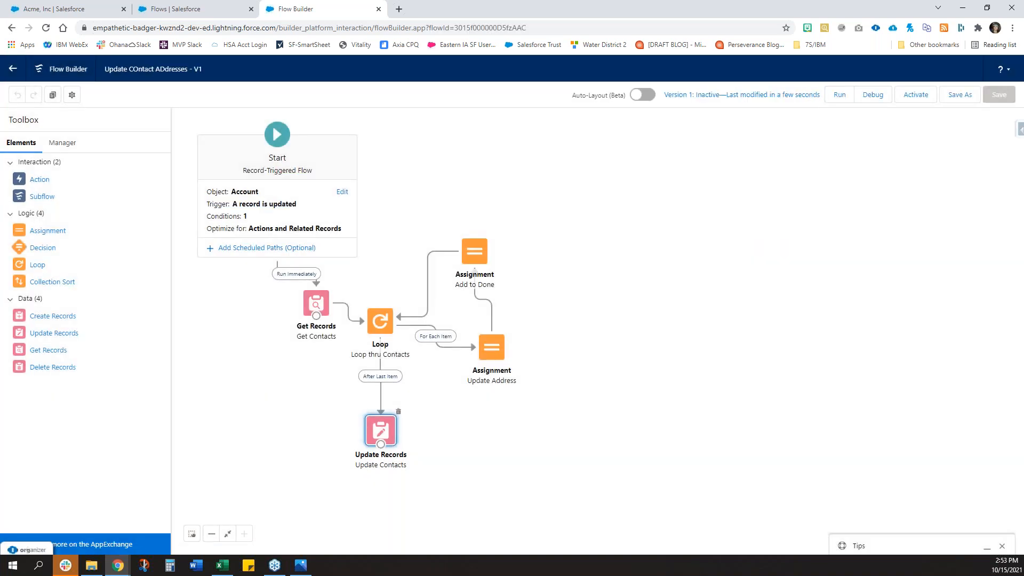
left_click(916, 99)
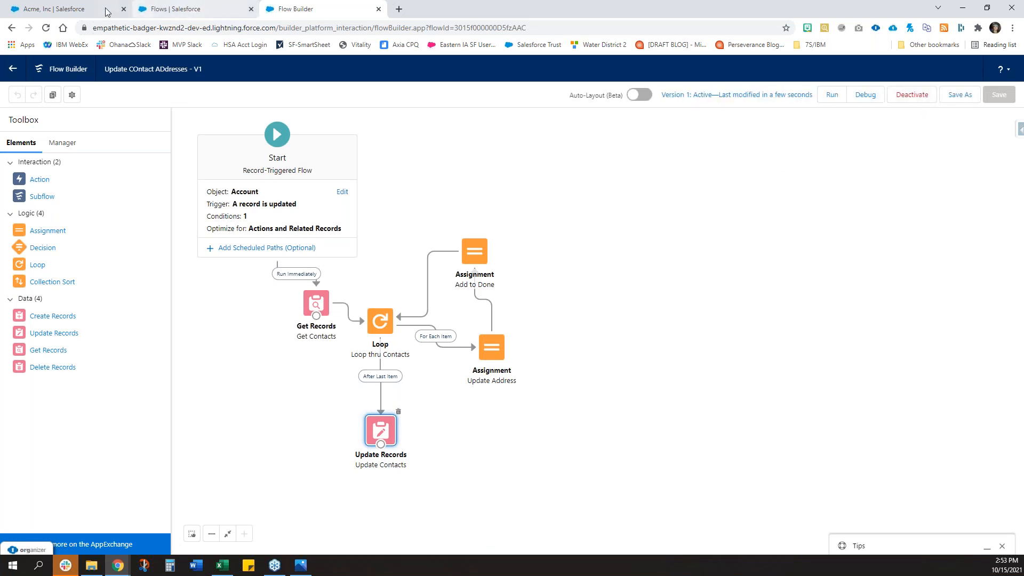
Step: Return to the Salesforce Sales app and open the sForce account from the All Accounts list
left_click(66, 10)
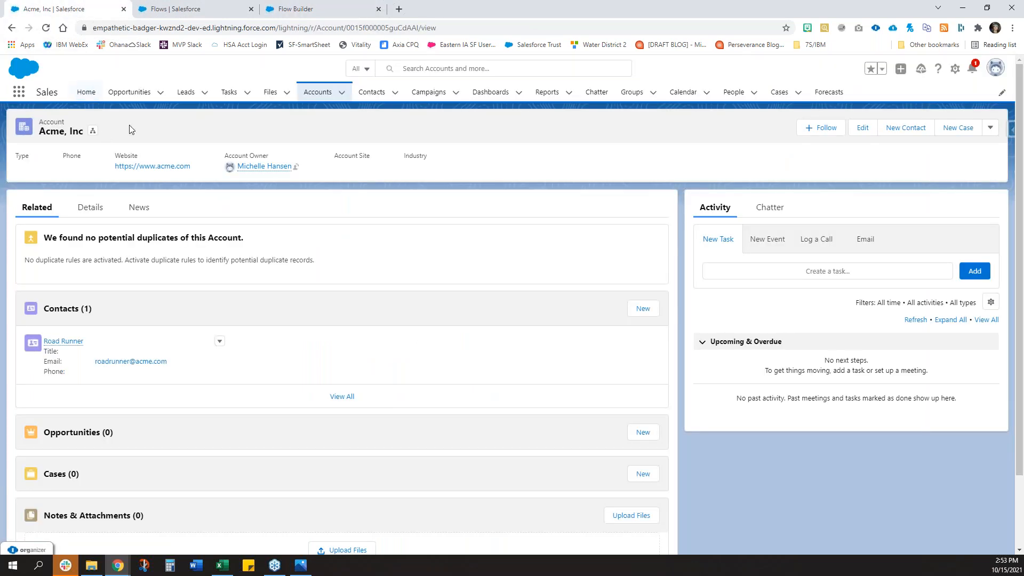
left_click(317, 91)
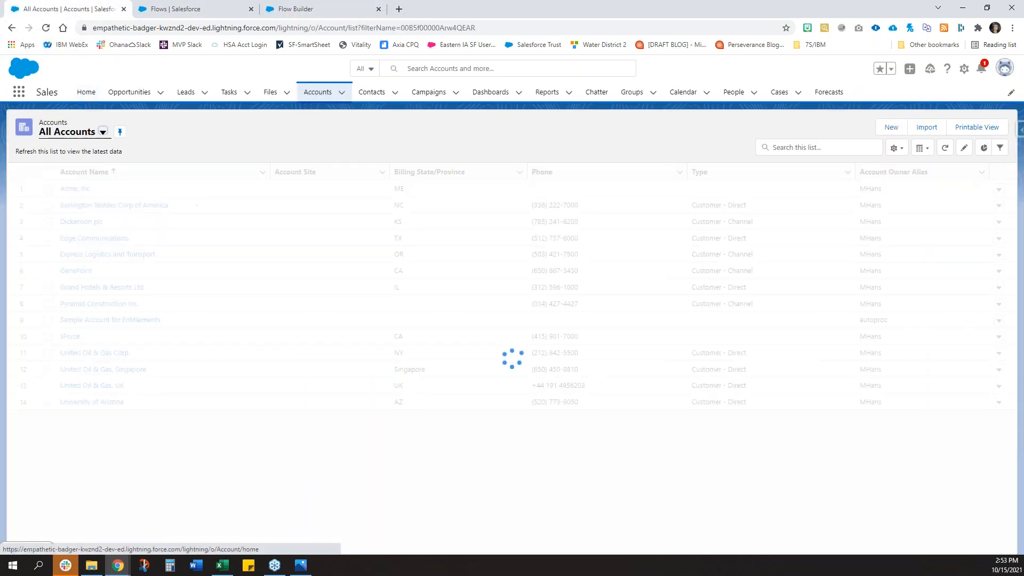
left_click(71, 338)
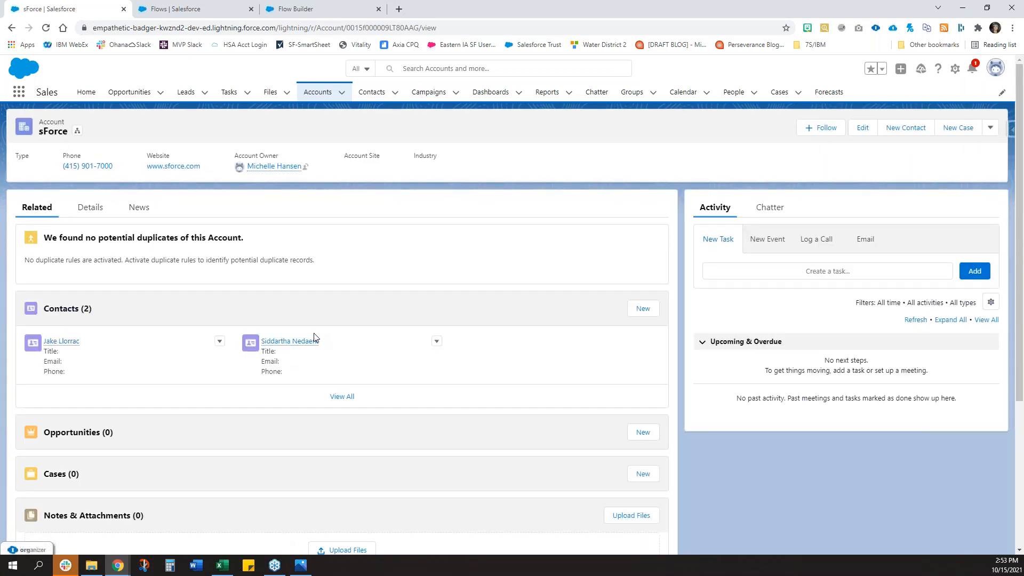
Step: Open the sForce account's first contact in a separate browser tab and check the mailing address in its details
right_click(69, 343)
left_click(106, 350)
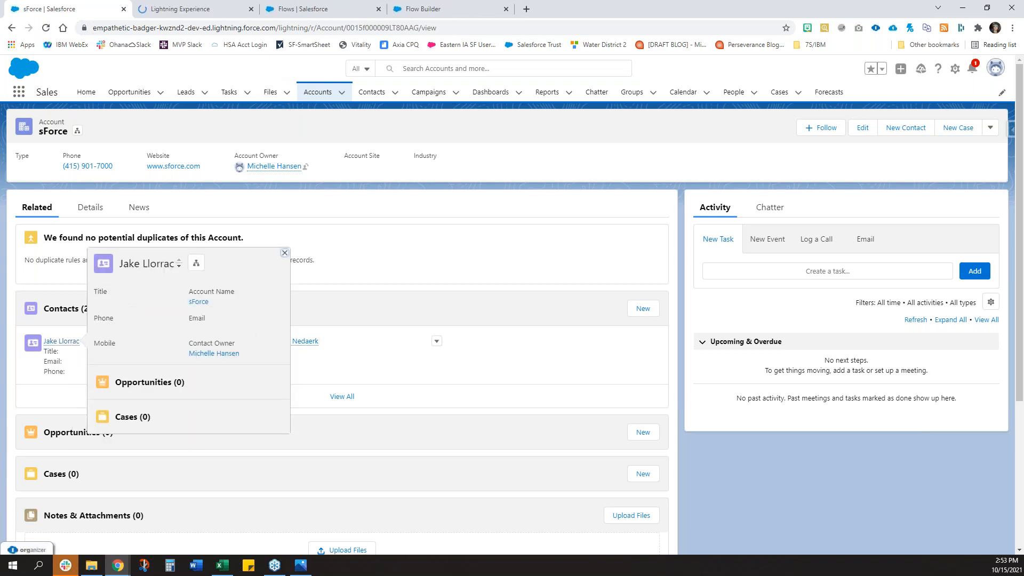
left_click(216, 12)
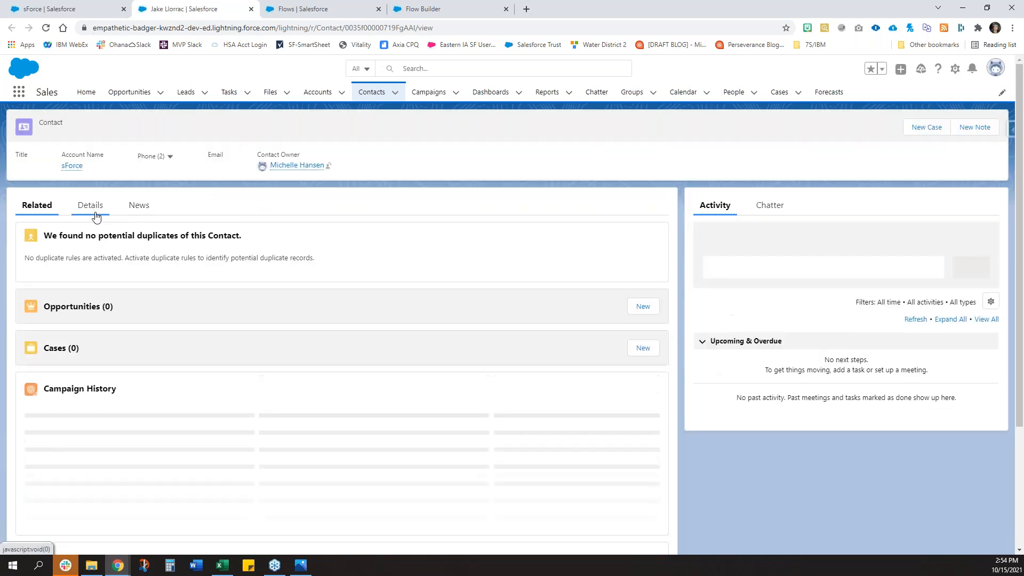
left_click(96, 212)
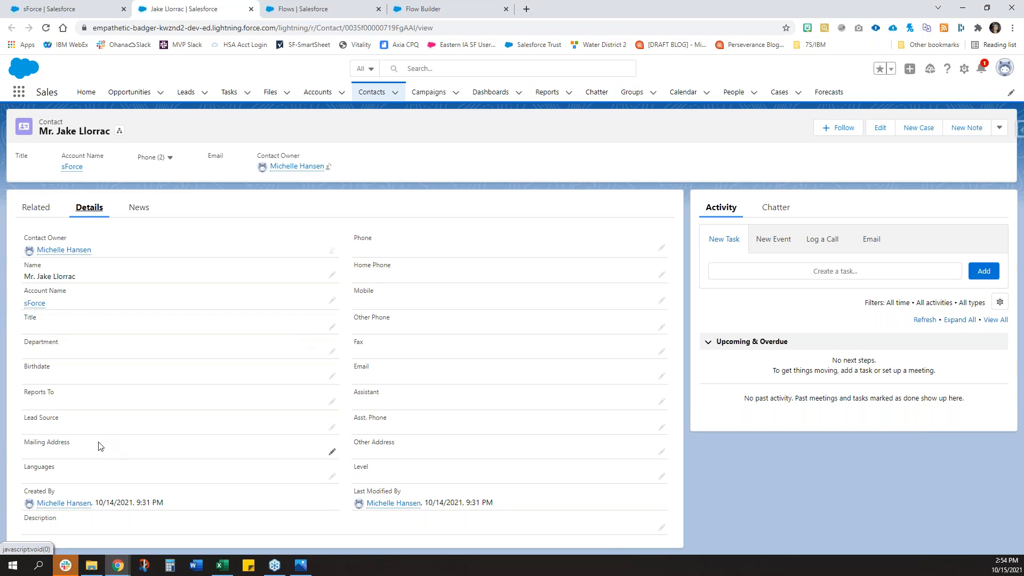
Step: Edit the sForce account's address details and copy the billing street and city into the shipping street and city
left_click(69, 10)
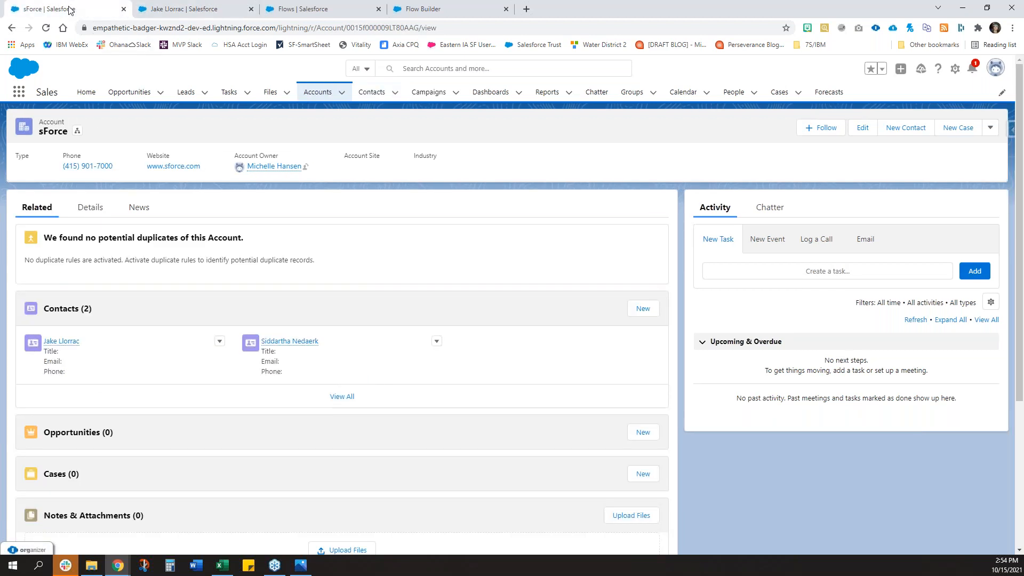
left_click(97, 213)
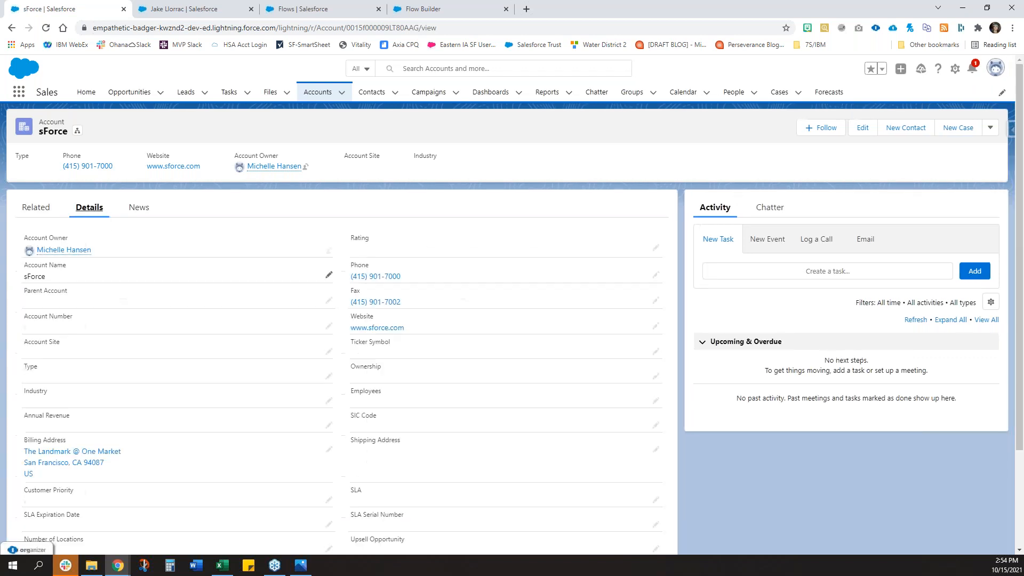
left_click(329, 453)
left_click_drag(138, 311, 30, 313)
key("ctrl+c")
left_click(421, 306)
key("ctrl+v")
left_click_drag(93, 348, 33, 348)
key("ctrl+c")
left_click(424, 347)
key("ctrl+v")
Step: Copy the account's billing state, postal code and country into the matching shipping address fields
left_click_drag(272, 347, 243, 348)
key("ctrl+c")
left_click(565, 347)
key("ctrl+v")
left_click_drag(74, 377, 33, 377)
key("ctrl+c")
left_click(418, 377)
key("ctrl+v")
left_click_drag(257, 377, 244, 377)
key("ctrl+c")
left_click(592, 379)
key("ctrl+v")
Step: Replace the account's billing street with a PO box address and try to save the record
left_click(146, 303)
left_click_drag(146, 303, 25, 308)
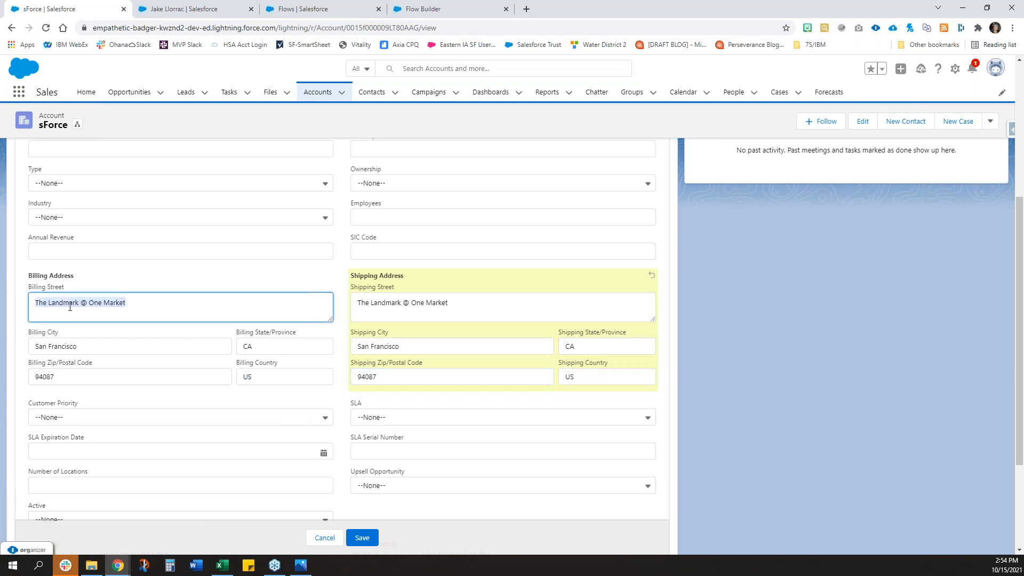
type("PO. 98765")
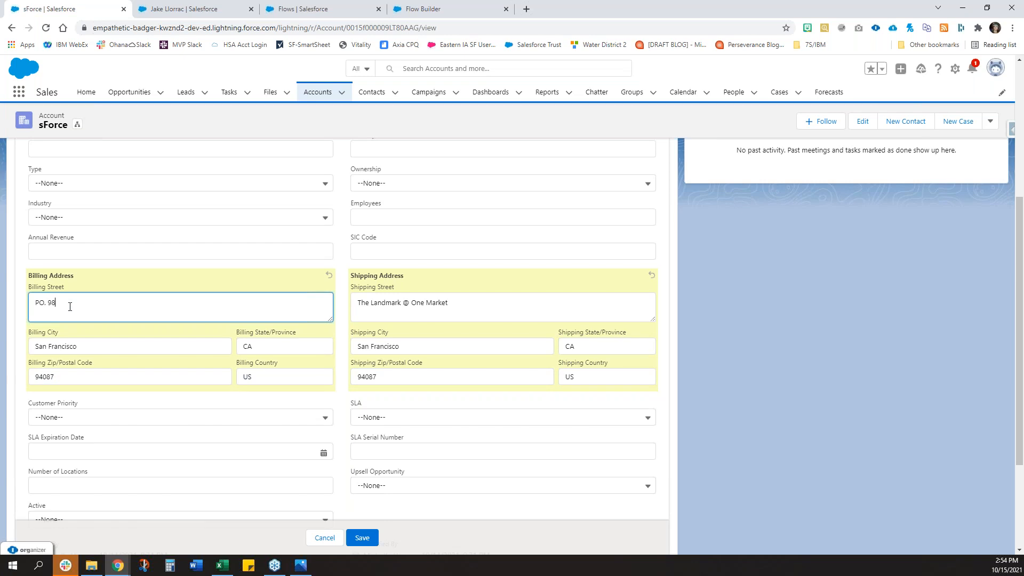
left_click(44, 302)
type("Box")
left_click(362, 541)
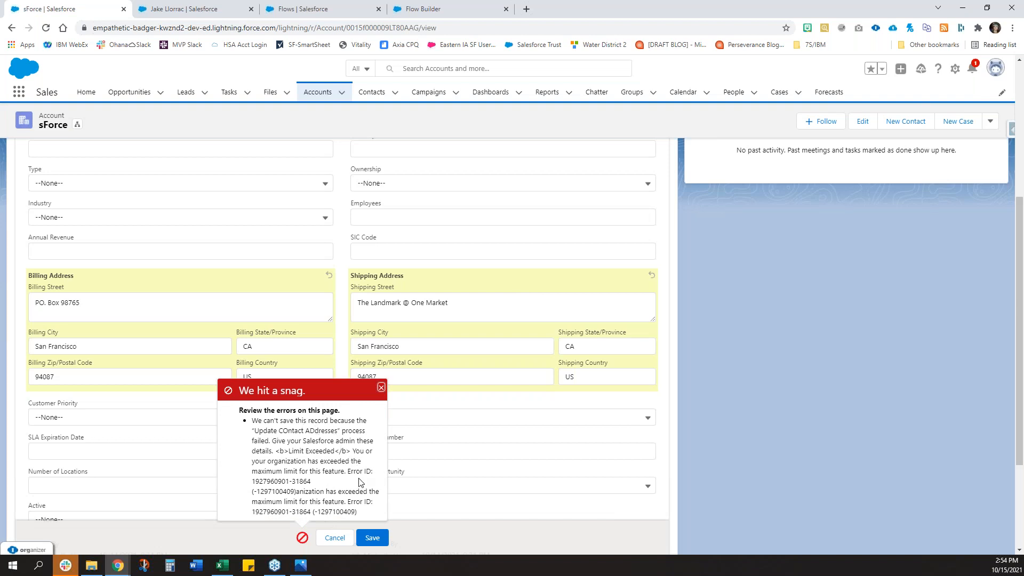
left_click(381, 388)
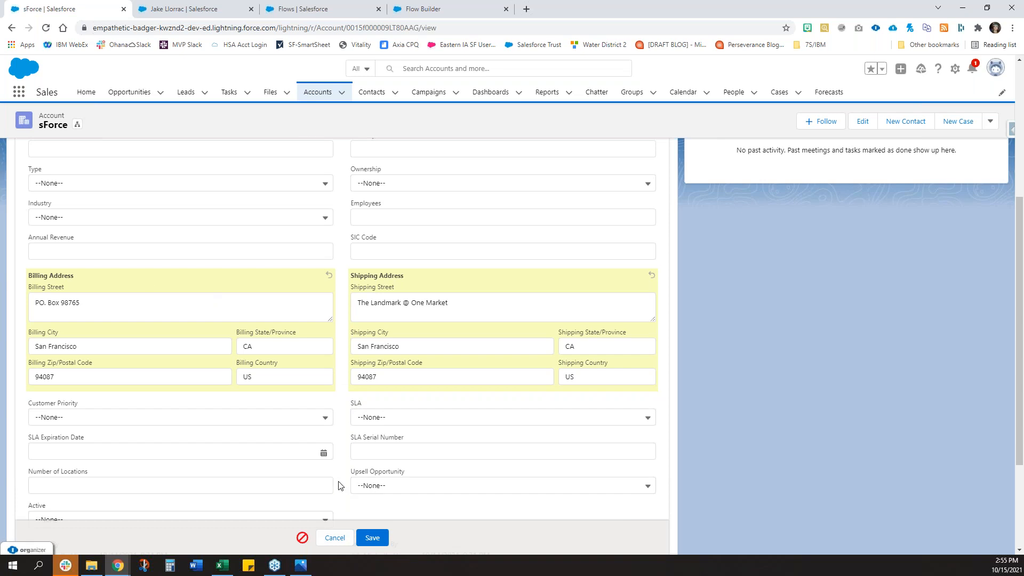
scroll(468, 361, "up", 4)
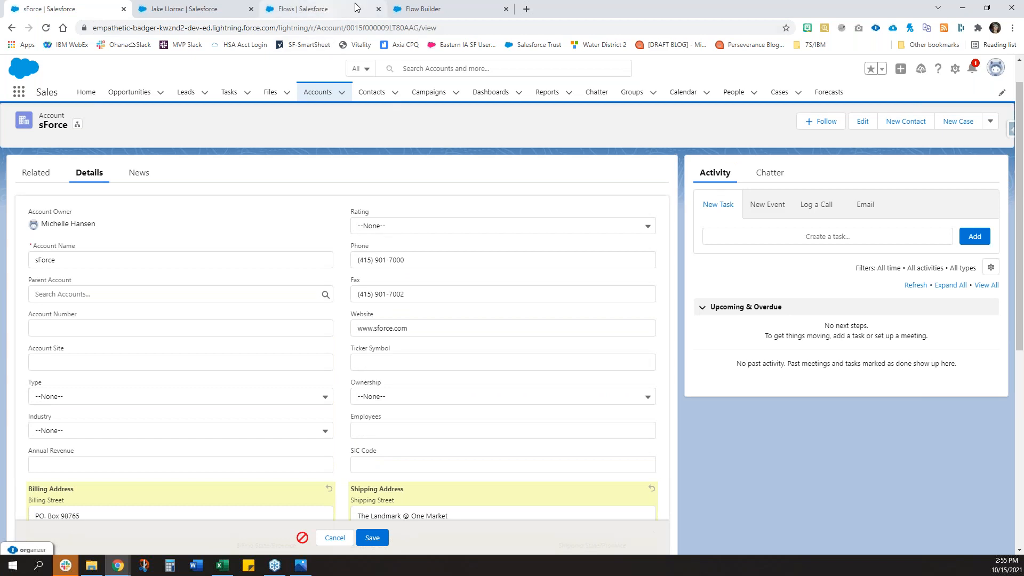
Step: Switch to the Google Slides presentation, open slide 17 on Flow Builder toolbar elements, and browse the remaining slides
left_click(469, 11)
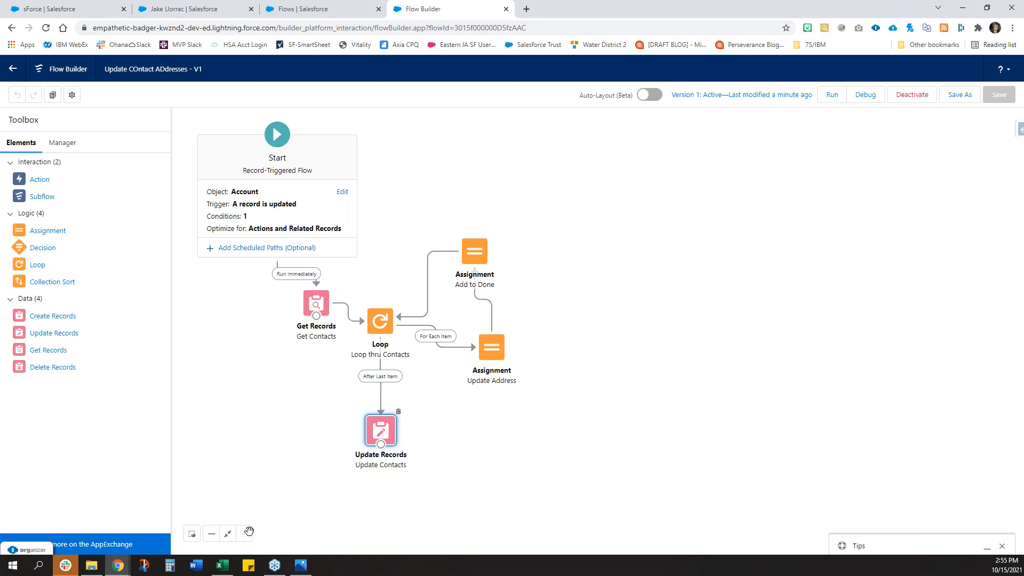
mouse_move(118, 568)
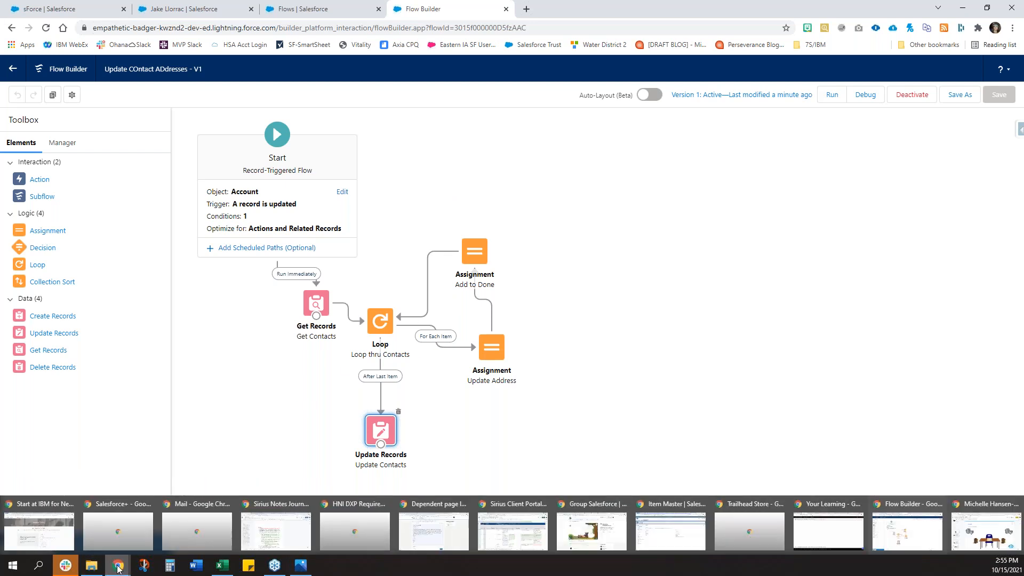
left_click(995, 536)
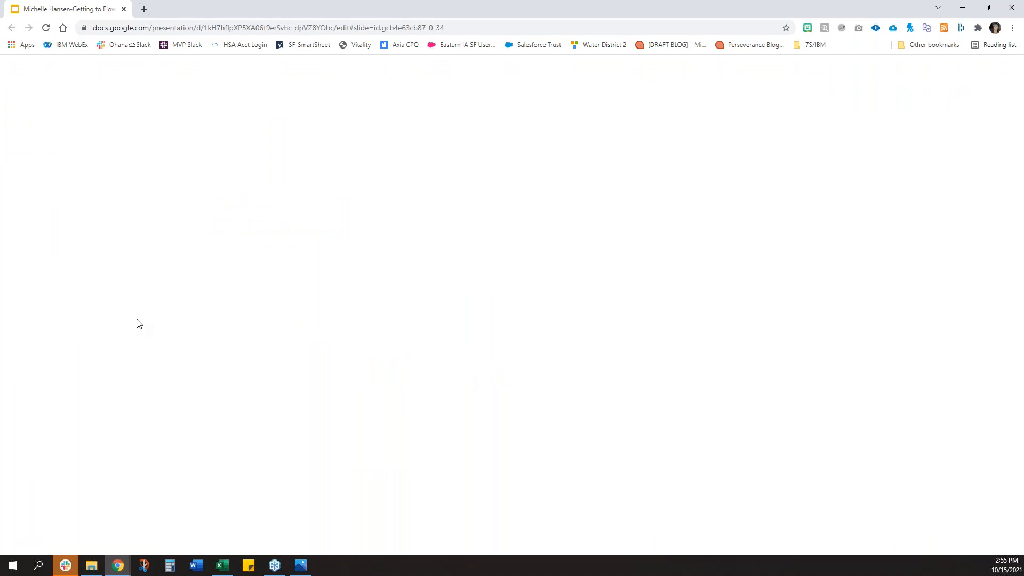
scroll(98, 369, "down", 6)
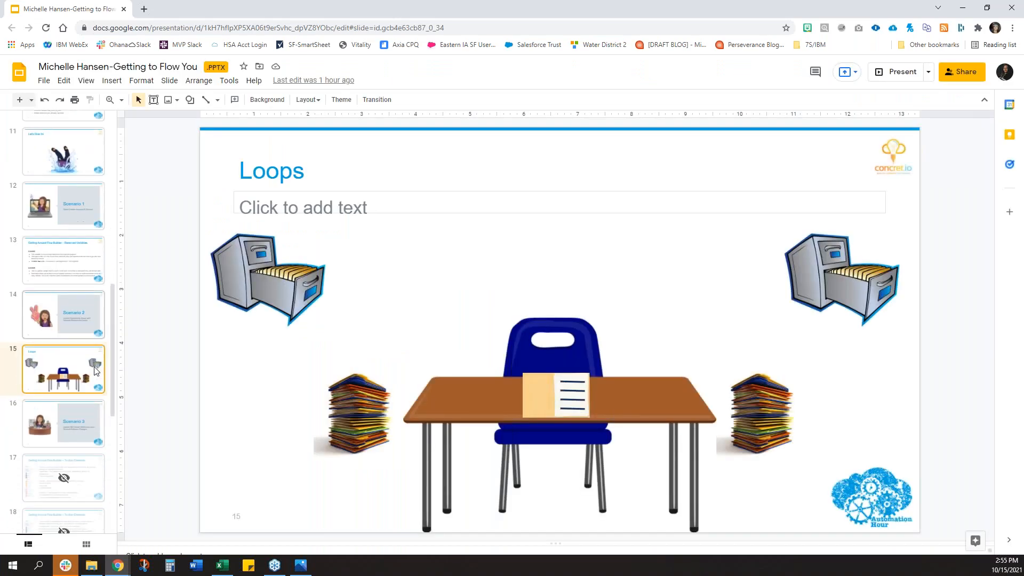
left_click(70, 289)
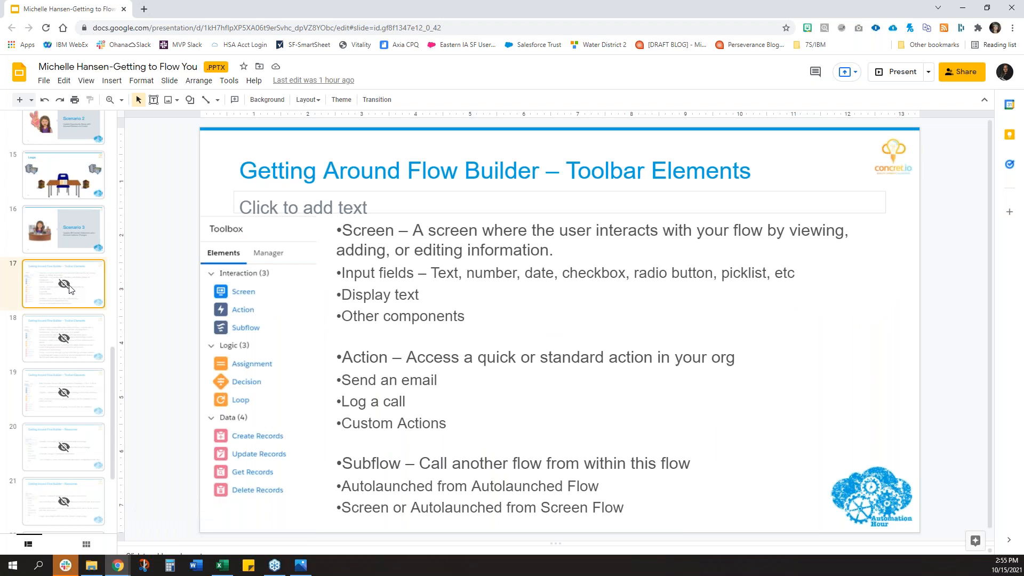
scroll(69, 307, "down", 3)
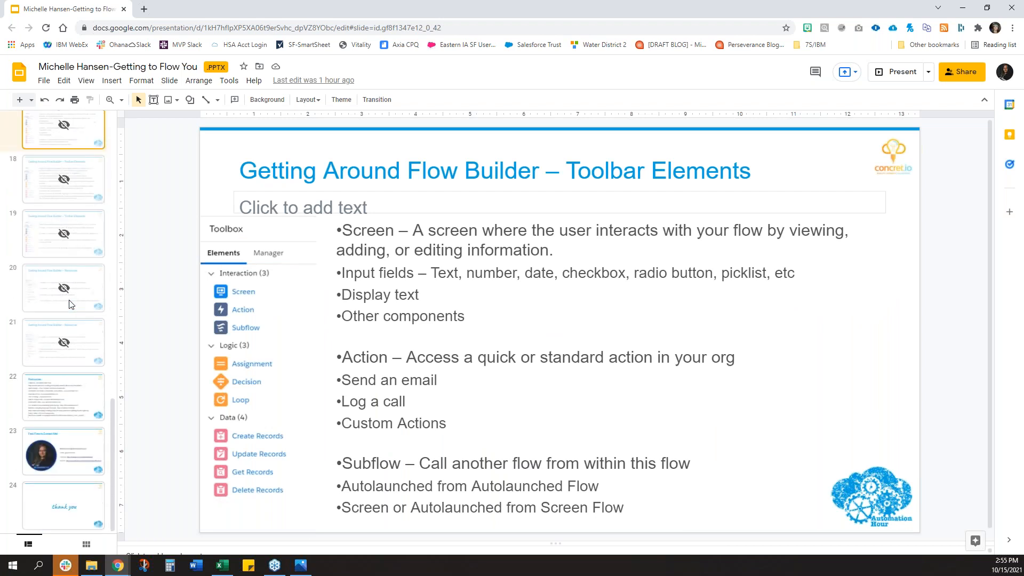